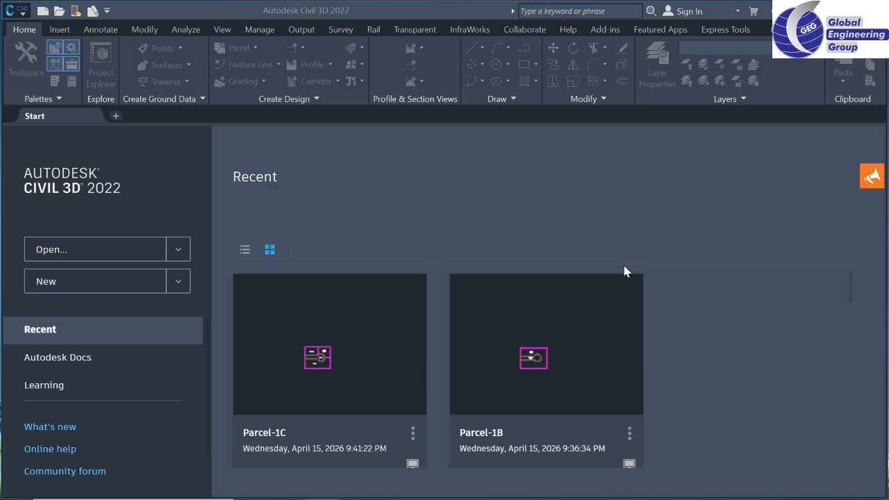
Open the drawing Parcel-1A from the DESSIN folder
{"action": "left_click", "coordinate": [86, 245]}
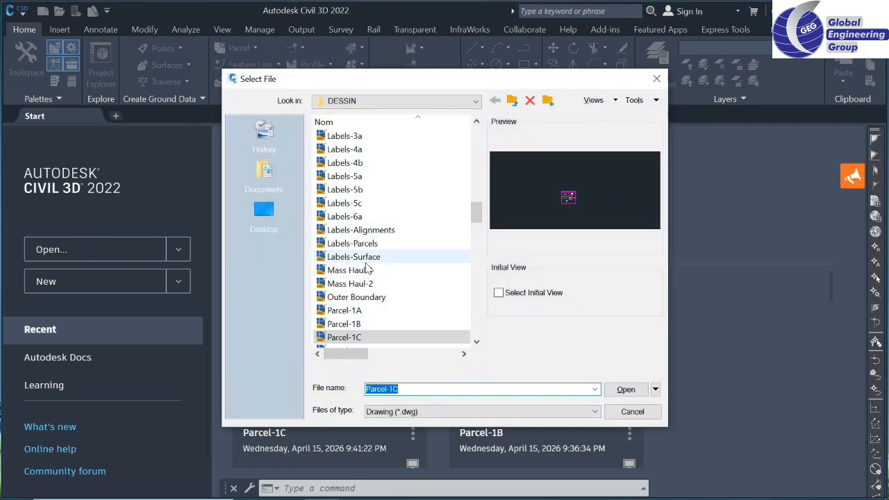
{"action": "left_click", "coordinate": [371, 310]}
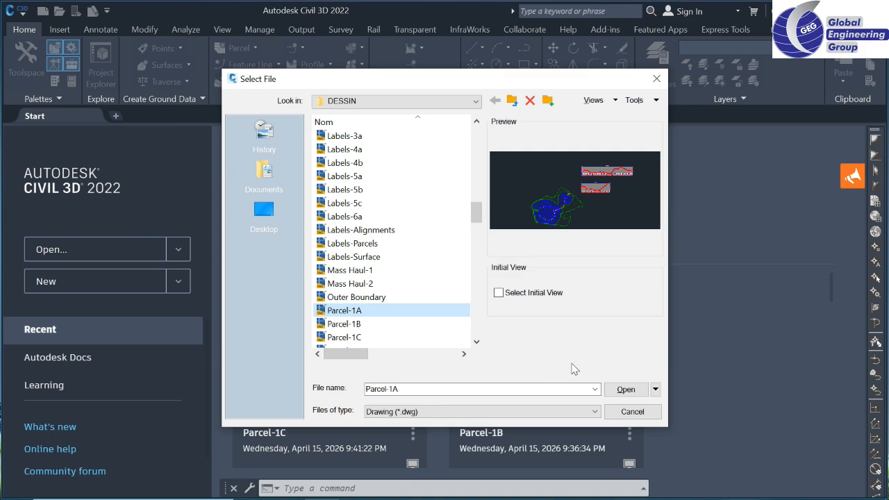
{"action": "left_click", "coordinate": [625, 389]}
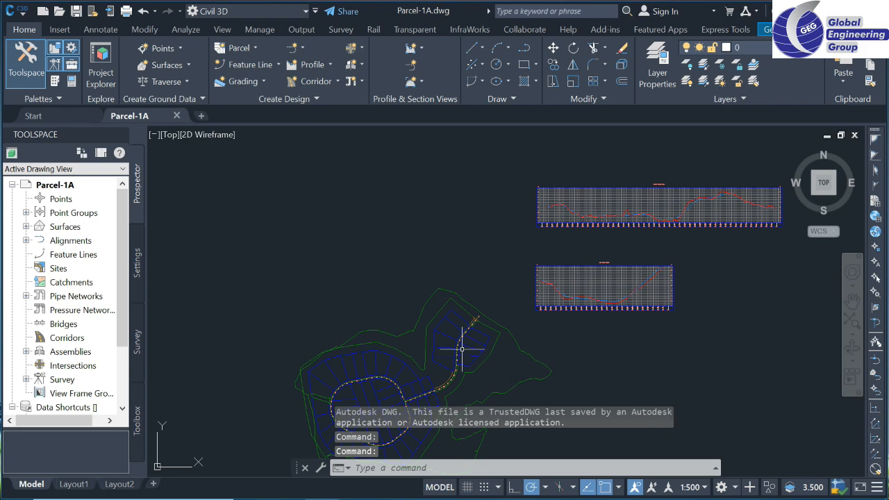
{"action": "scroll", "coordinate": [461, 349], "scroll_direction": "up", "scroll_amount": 8}
{"action": "scroll", "coordinate": [429, 272], "scroll_direction": "down", "scroll_amount": 5}
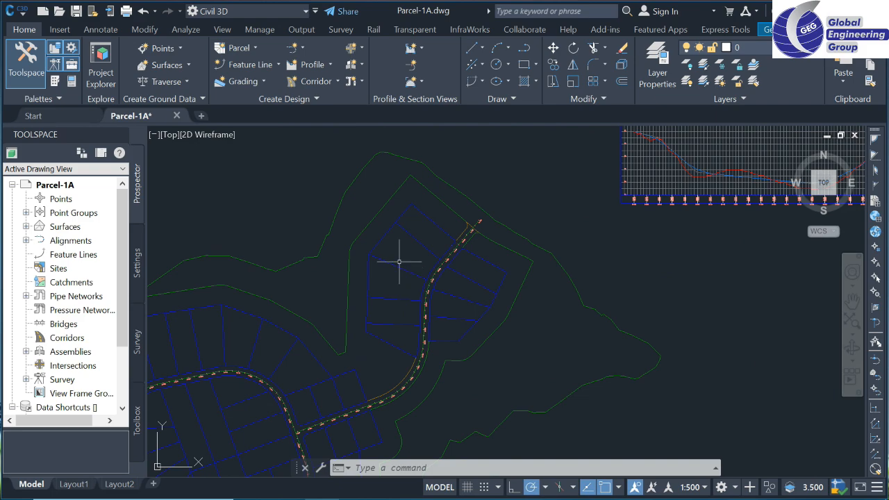
{"action": "left_click", "coordinate": [257, 47]}
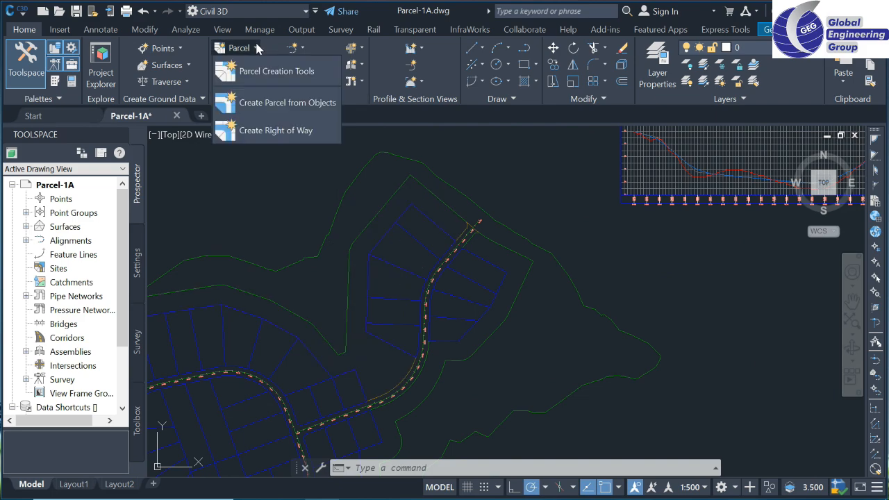
{"action": "left_click", "coordinate": [256, 43]}
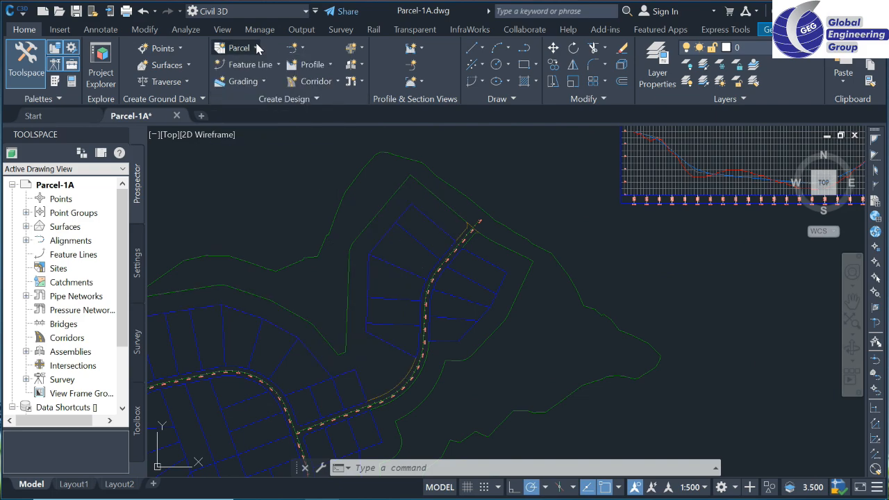
{"action": "left_click", "coordinate": [290, 97]}
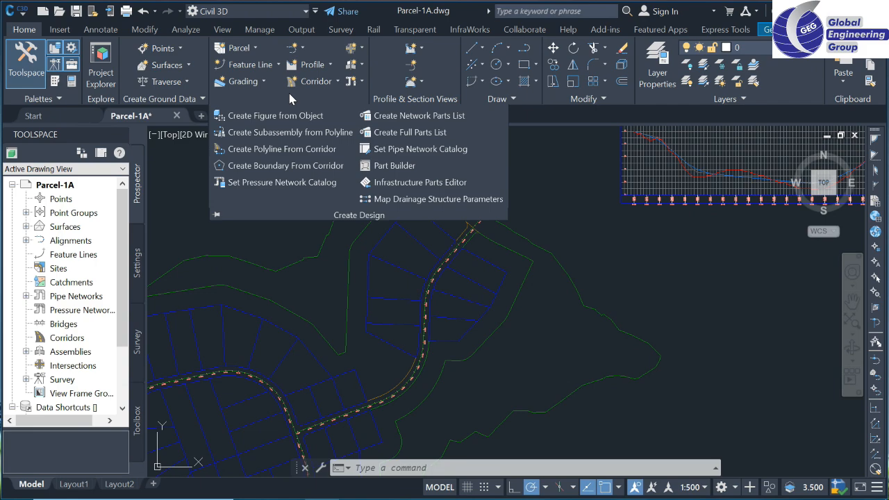
{"action": "left_click", "coordinate": [241, 51]}
Examine the lot polylines on both sides of First Street and the street alignment running between them
{"action": "scroll", "coordinate": [596, 251], "scroll_direction": "down", "scroll_amount": 3}
{"action": "scroll", "coordinate": [597, 251], "scroll_direction": "down", "scroll_amount": 2}
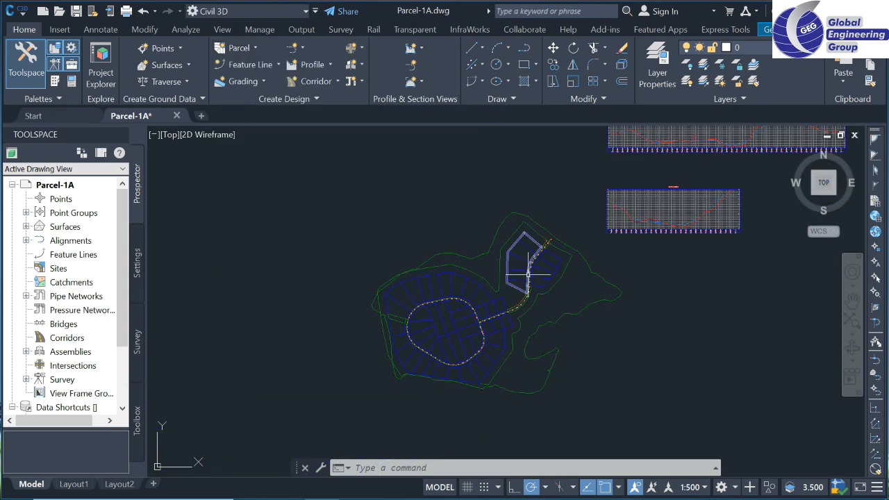
{"action": "mouse_move", "coordinate": [529, 276]}
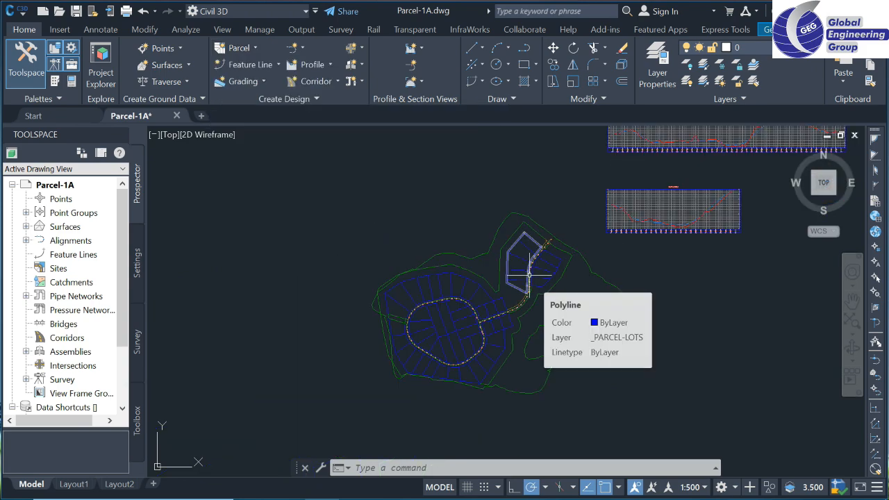
{"action": "scroll", "coordinate": [521, 272], "scroll_direction": "up", "scroll_amount": 3}
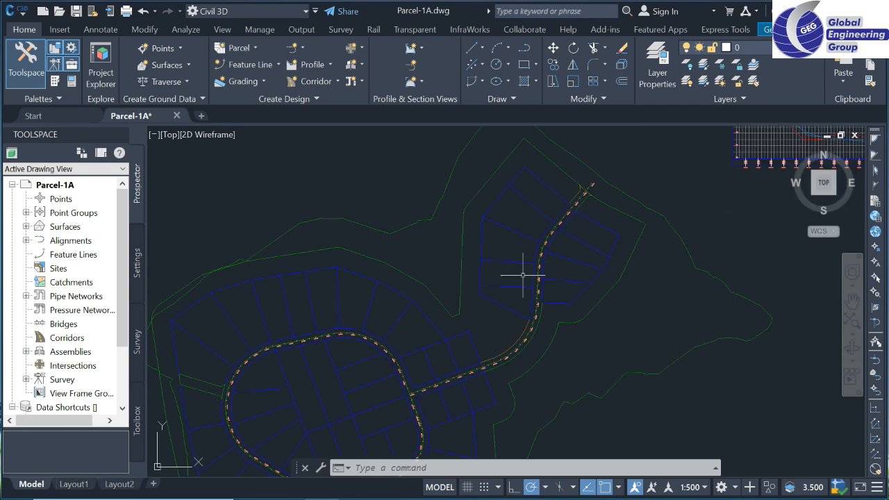
{"action": "scroll", "coordinate": [576, 320], "scroll_direction": "down", "scroll_amount": 4}
{"action": "scroll", "coordinate": [576, 321], "scroll_direction": "up", "scroll_amount": 4}
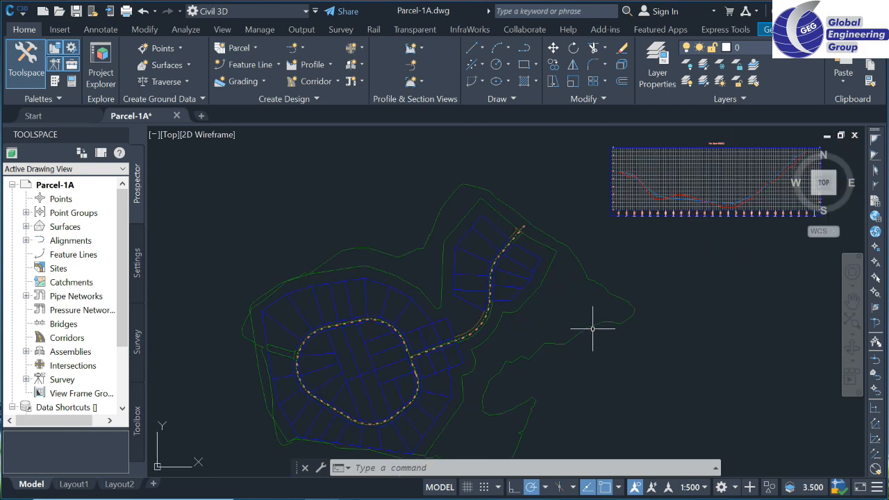
{"action": "mouse_move", "coordinate": [587, 324]}
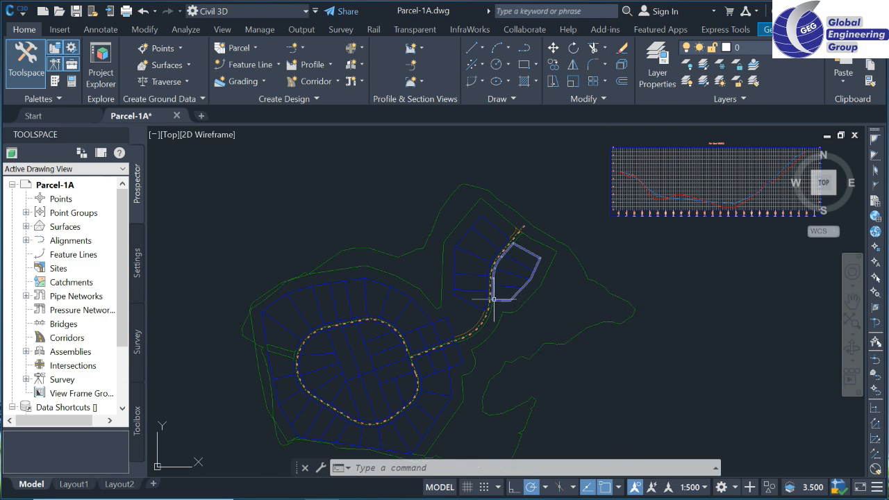
{"action": "scroll", "coordinate": [479, 292], "scroll_direction": "up", "scroll_amount": 6}
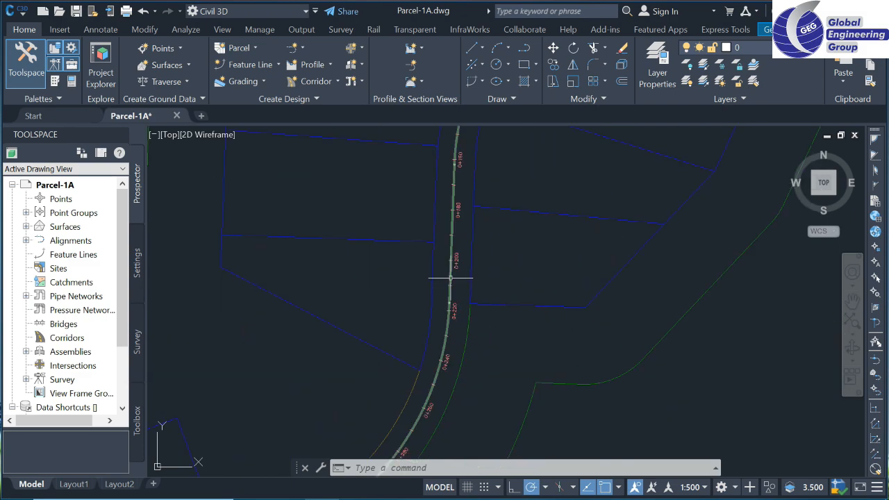
{"action": "mouse_move", "coordinate": [450, 278]}
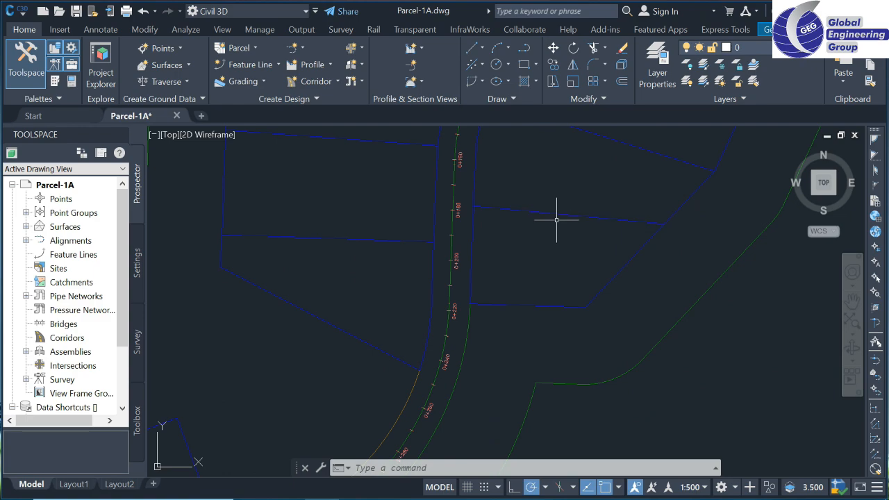
{"action": "mouse_move", "coordinate": [556, 219]}
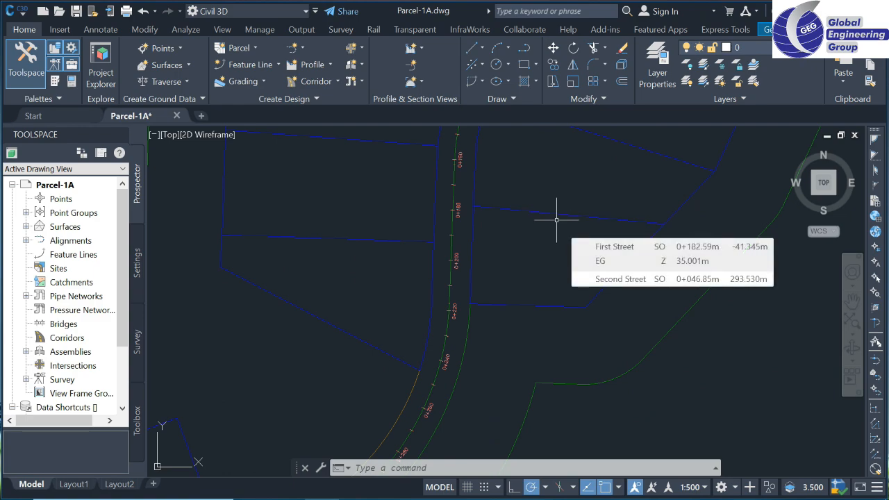
{"action": "scroll", "coordinate": [470, 176], "scroll_direction": "down", "scroll_amount": 10}
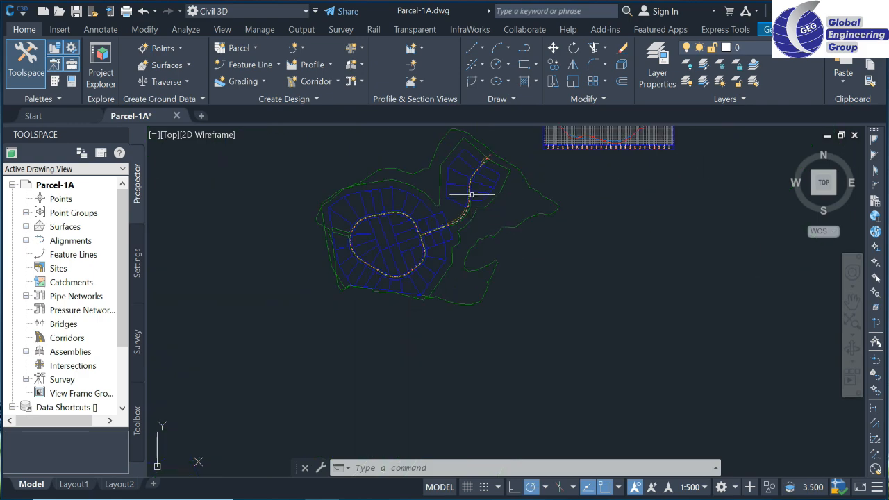
Start Create Parcel from Objects with the boundary polyline and the four dividing lines of the lot block west of First Street
{"action": "left_click", "coordinate": [257, 48]}
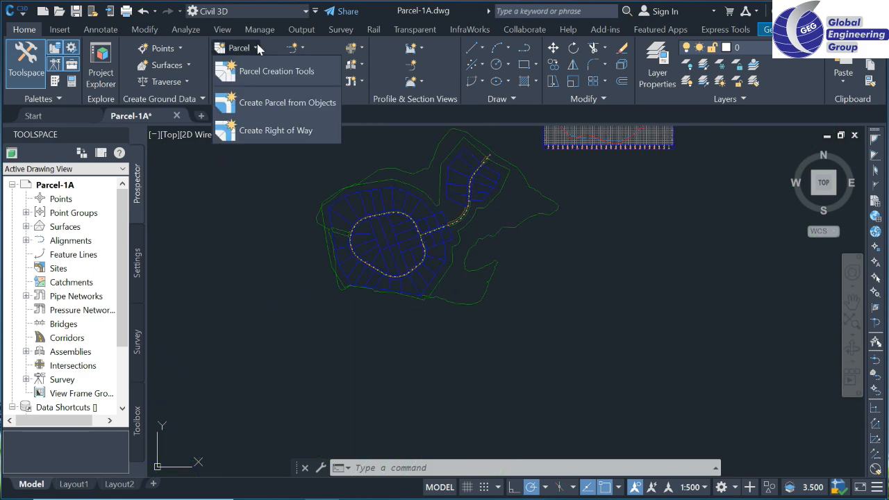
{"action": "left_click", "coordinate": [292, 111]}
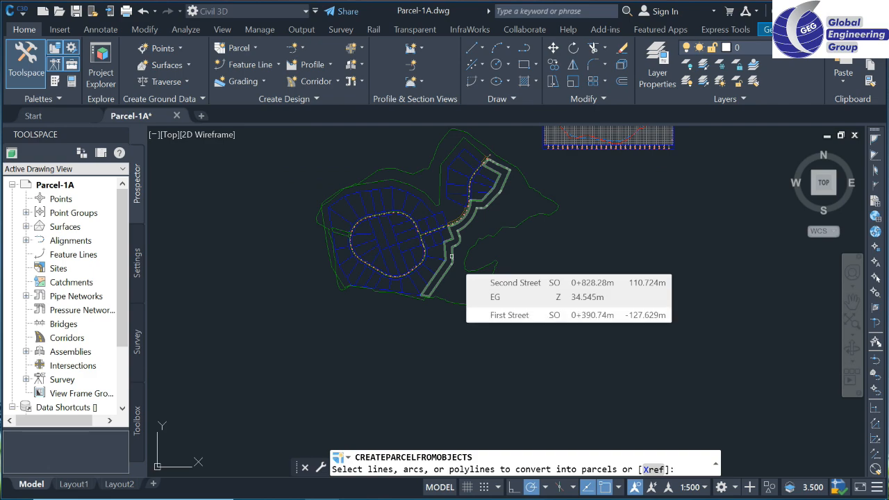
{"action": "scroll", "coordinate": [451, 250], "scroll_direction": "up", "scroll_amount": 8}
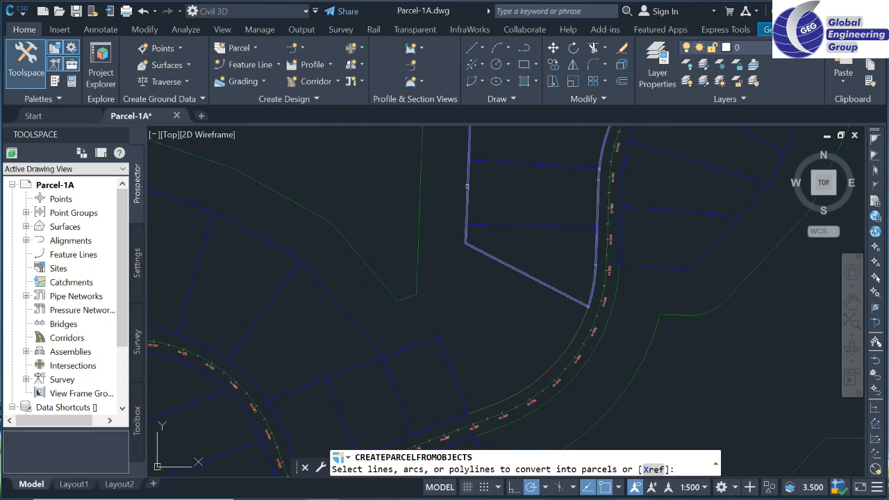
{"action": "left_click", "coordinate": [467, 185]}
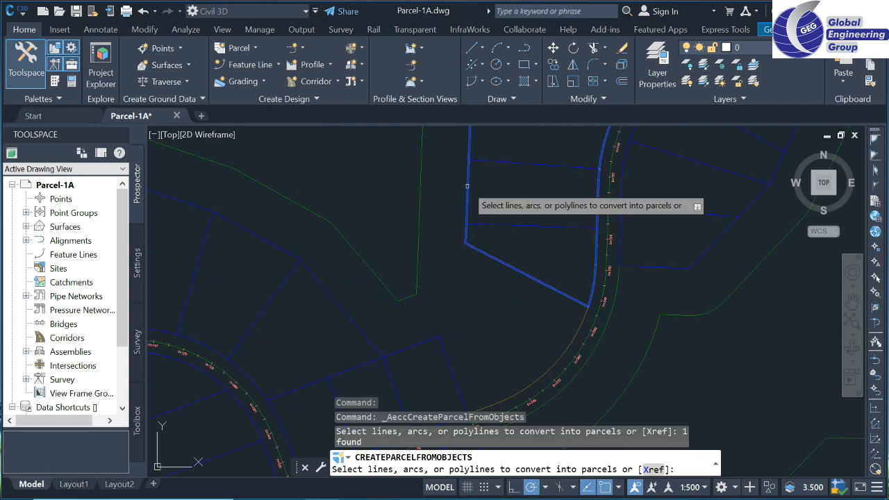
{"action": "scroll", "coordinate": [513, 228], "scroll_direction": "down", "scroll_amount": 8}
{"action": "left_click", "coordinate": [514, 226]}
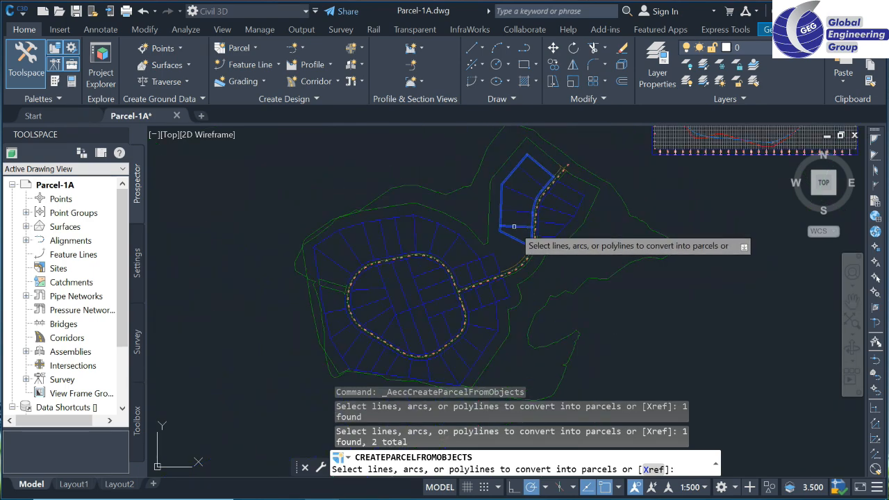
{"action": "left_click", "coordinate": [518, 211]}
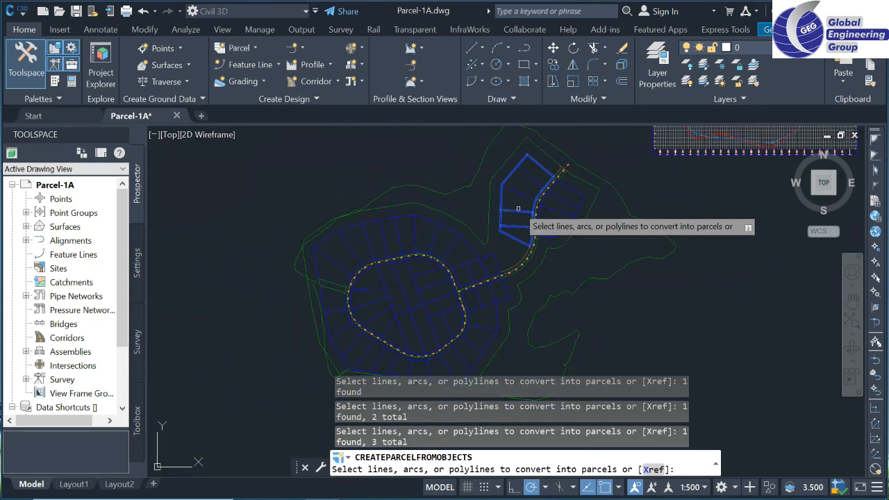
{"action": "left_click", "coordinate": [520, 193]}
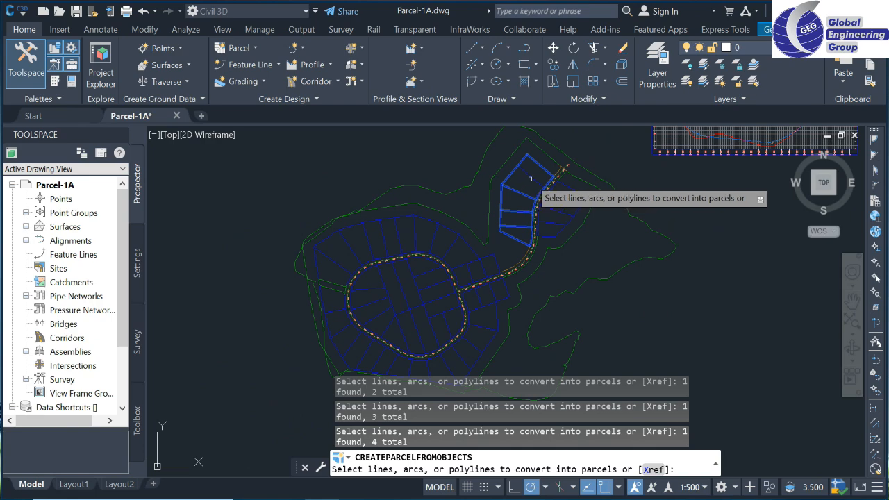
{"action": "left_click", "coordinate": [532, 177]}
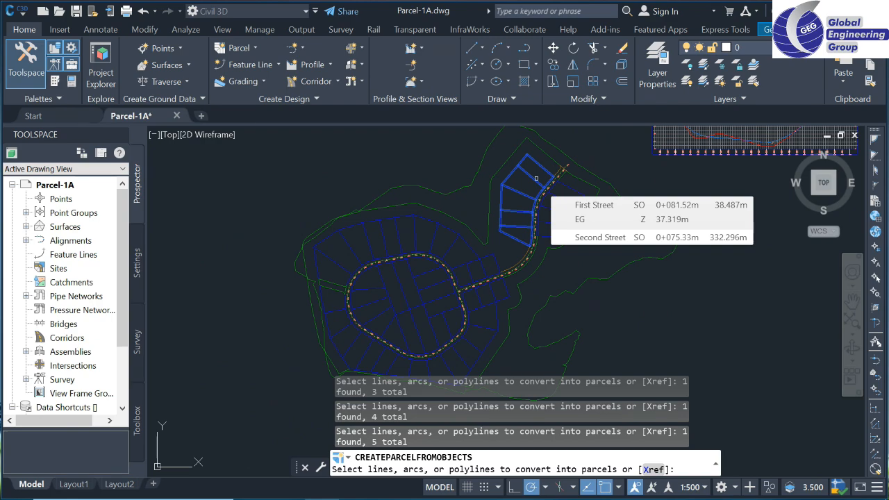
{"action": "key", "text": "Return"}
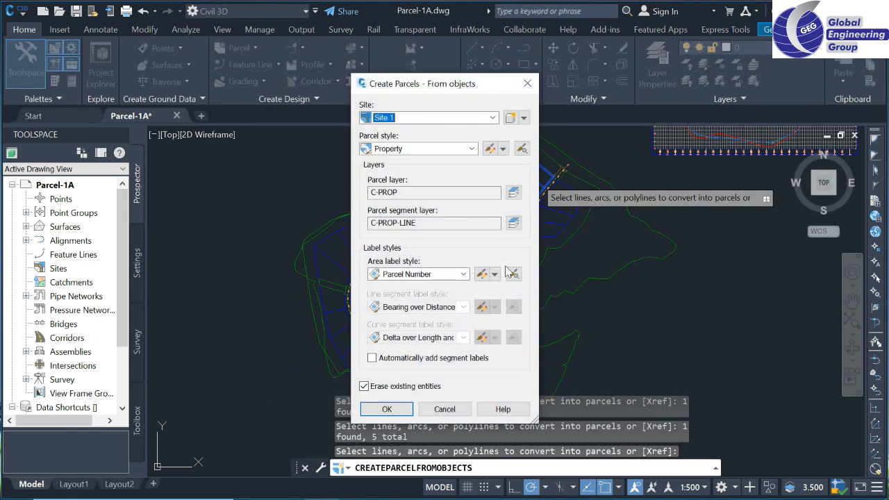
Create the parcels in Site 1 with the Single-Family parcel style, the Parcel Number and Area label style, and automatic segment labels
{"action": "left_click", "coordinate": [418, 149]}
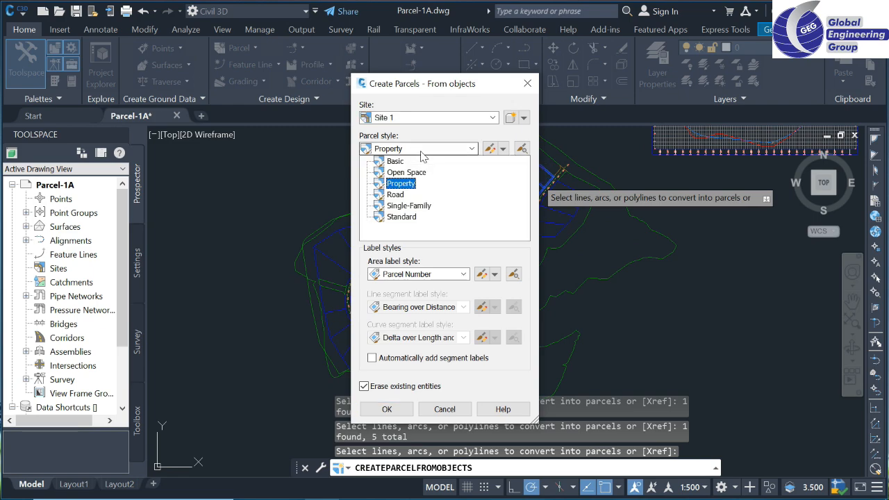
{"action": "left_click", "coordinate": [416, 206]}
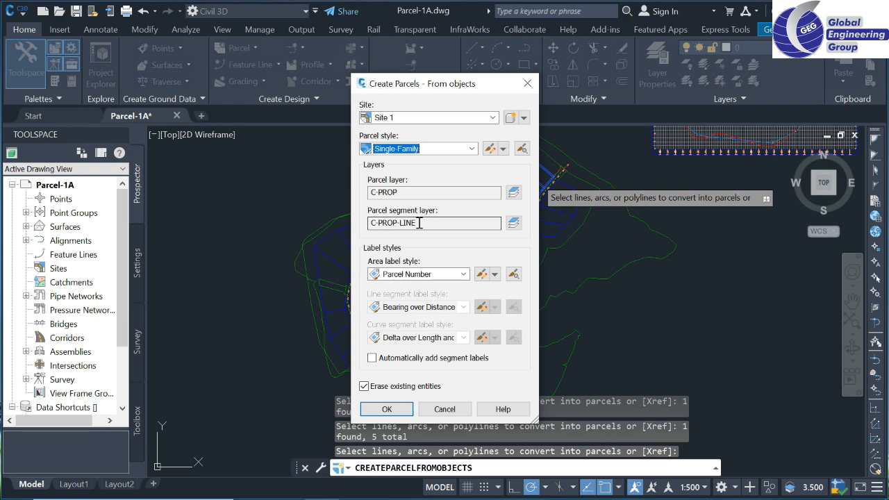
{"action": "left_click", "coordinate": [450, 275]}
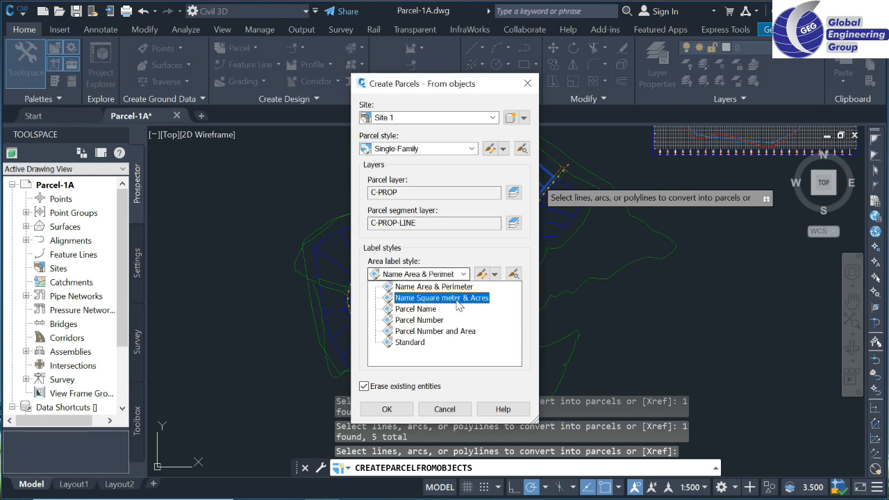
{"action": "left_click", "coordinate": [449, 332]}
{"action": "left_click", "coordinate": [450, 333]}
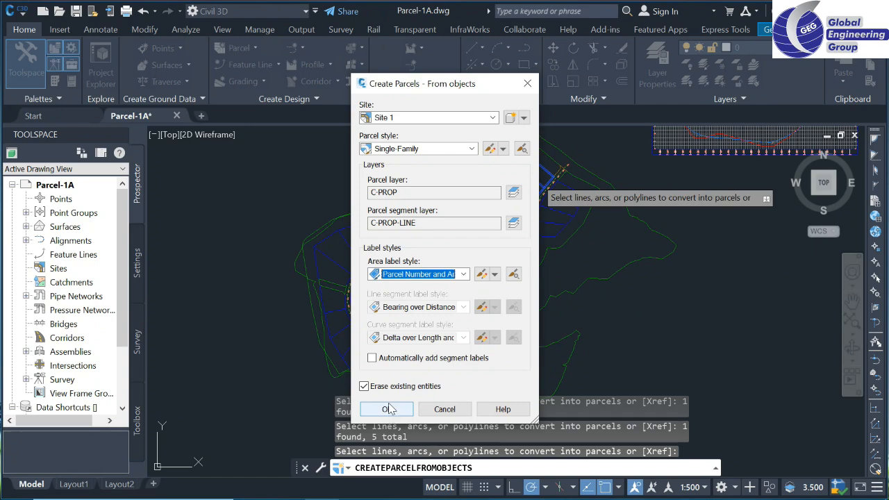
{"action": "left_click", "coordinate": [371, 358]}
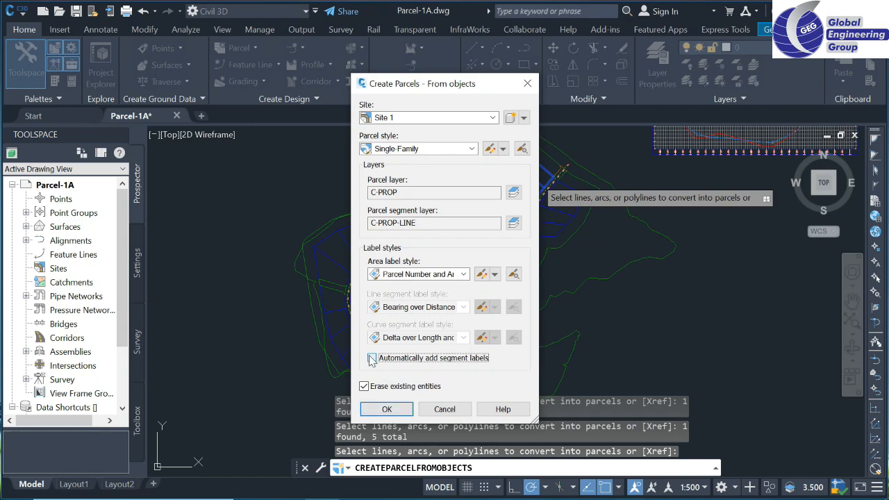
{"action": "left_click", "coordinate": [388, 409]}
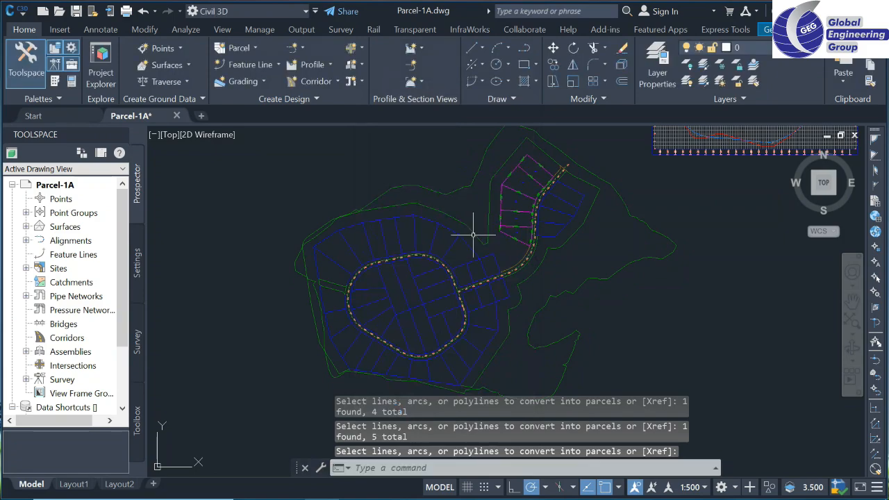
Examine the segment labels and area labels of the new parcels west of First Street
{"action": "scroll", "coordinate": [520, 182], "scroll_direction": "up", "scroll_amount": 6}
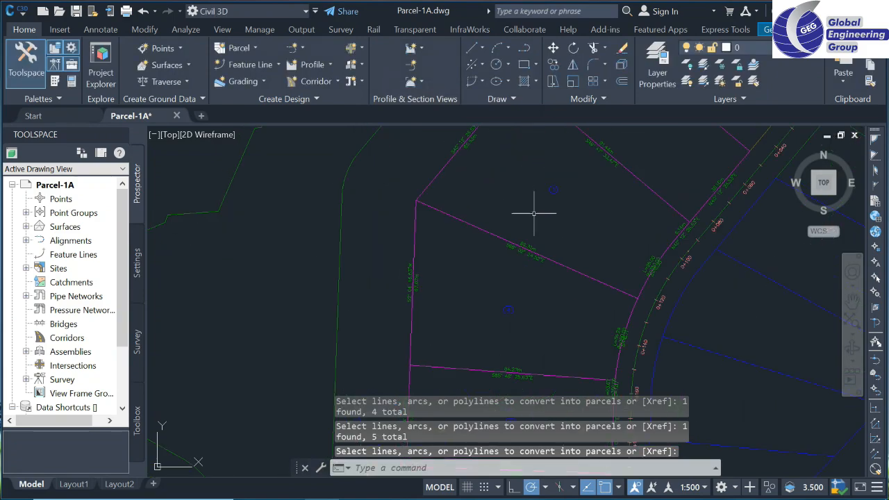
{"action": "scroll", "coordinate": [541, 243], "scroll_direction": "down", "scroll_amount": 5}
{"action": "scroll", "coordinate": [512, 238], "scroll_direction": "up", "scroll_amount": 4}
{"action": "scroll", "coordinate": [487, 240], "scroll_direction": "down", "scroll_amount": 8}
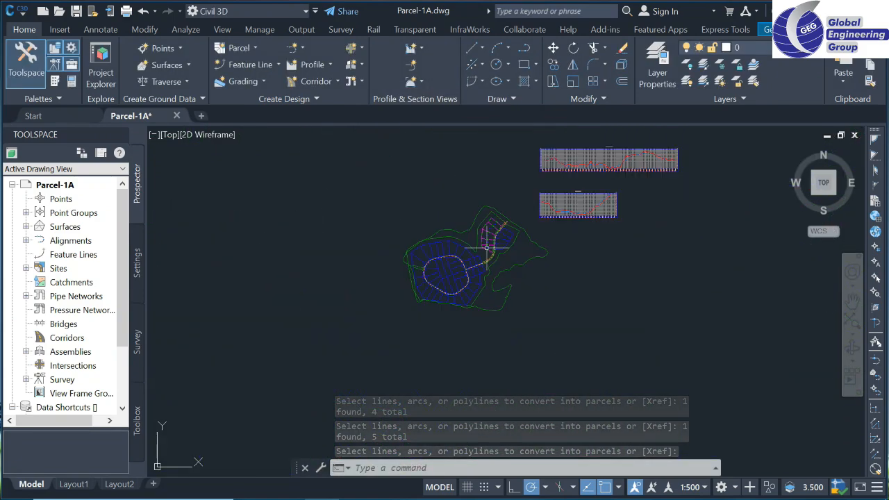
{"action": "scroll", "coordinate": [486, 246], "scroll_direction": "up", "scroll_amount": 8}
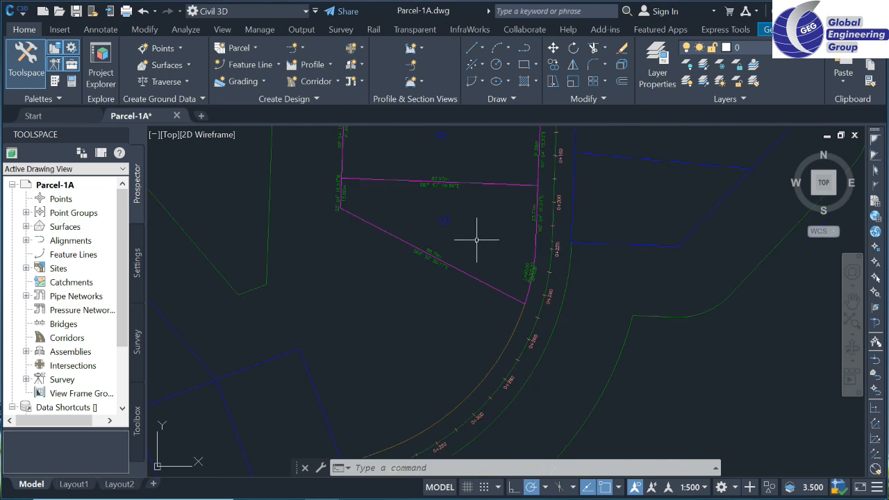
{"action": "scroll", "coordinate": [477, 240], "scroll_direction": "down", "scroll_amount": 8}
{"action": "scroll", "coordinate": [500, 164], "scroll_direction": "up", "scroll_amount": 4}
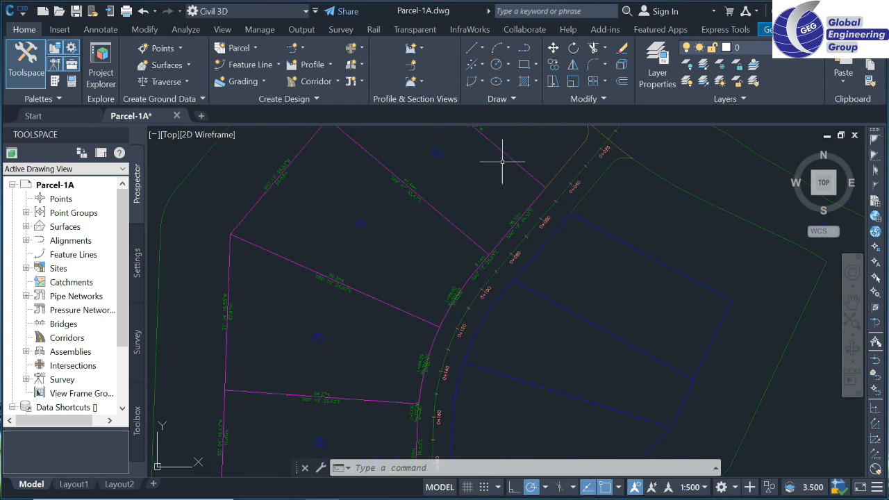
Start renumbering the Site 1 parcels from the selected parcel west of First Street, with starting number 101
{"action": "scroll", "coordinate": [477, 179], "scroll_direction": "up", "scroll_amount": 3}
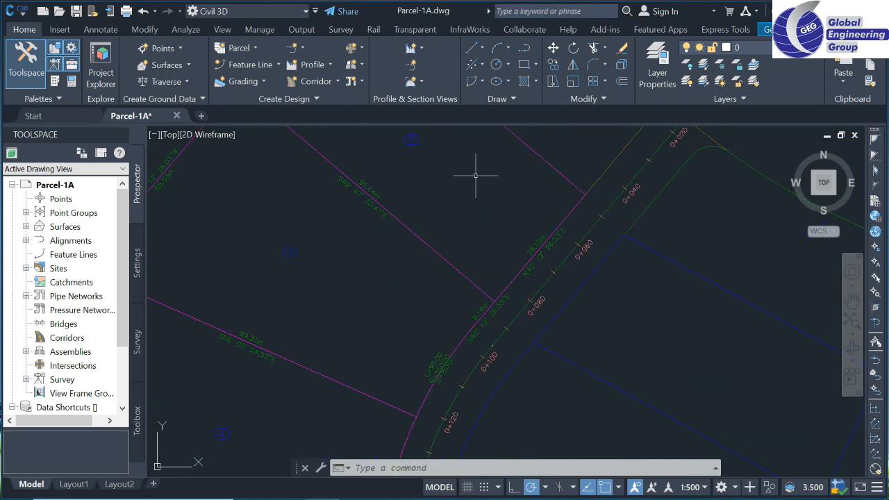
{"action": "scroll", "coordinate": [476, 181], "scroll_direction": "down", "scroll_amount": 7}
{"action": "scroll", "coordinate": [476, 182], "scroll_direction": "up", "scroll_amount": 3}
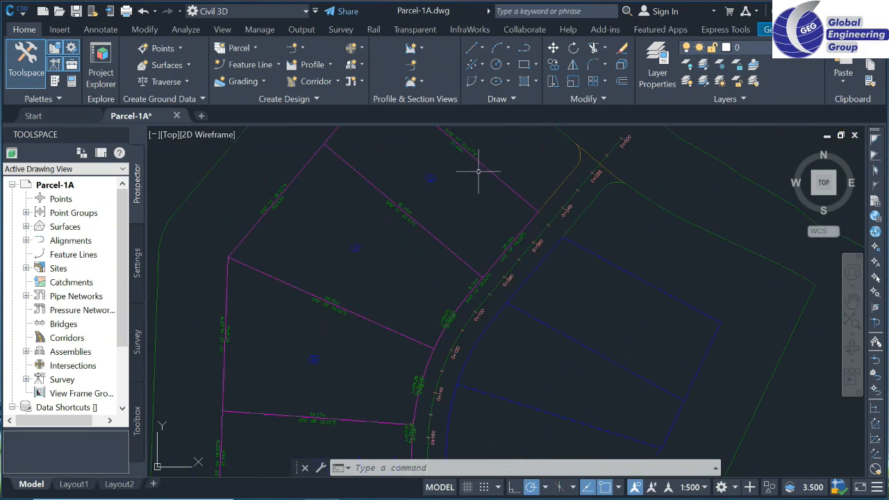
{"action": "scroll", "coordinate": [466, 161], "scroll_direction": "up", "scroll_amount": 3}
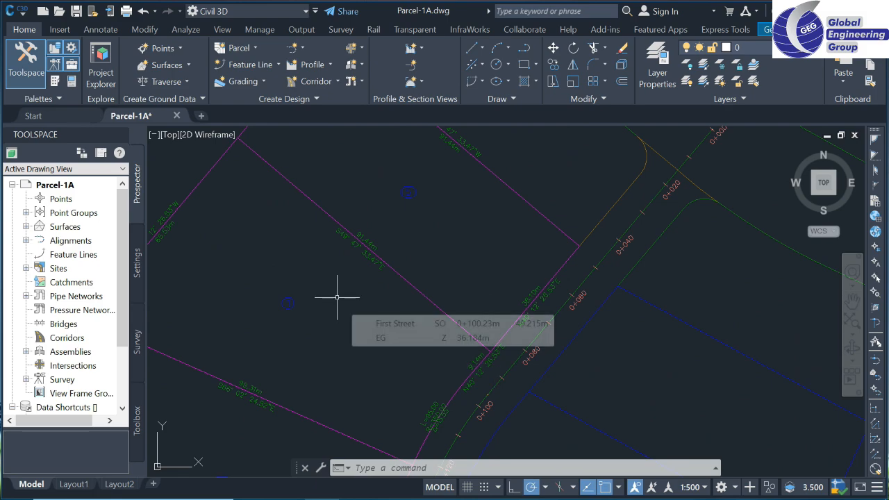
{"action": "scroll", "coordinate": [337, 304], "scroll_direction": "down", "scroll_amount": 2}
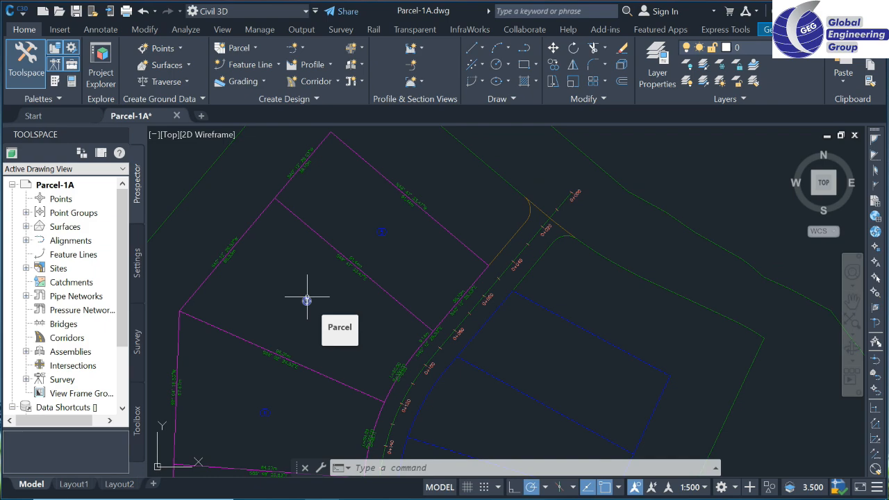
{"action": "left_click", "coordinate": [306, 300]}
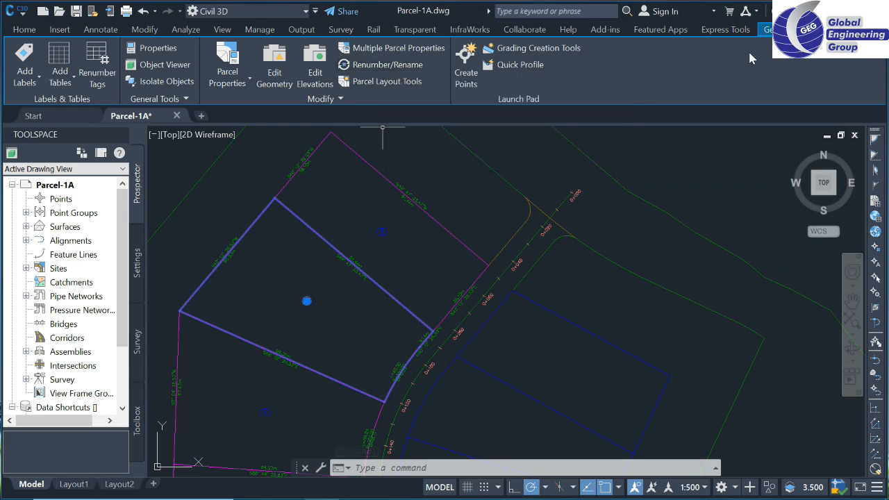
{"action": "left_click", "coordinate": [403, 66]}
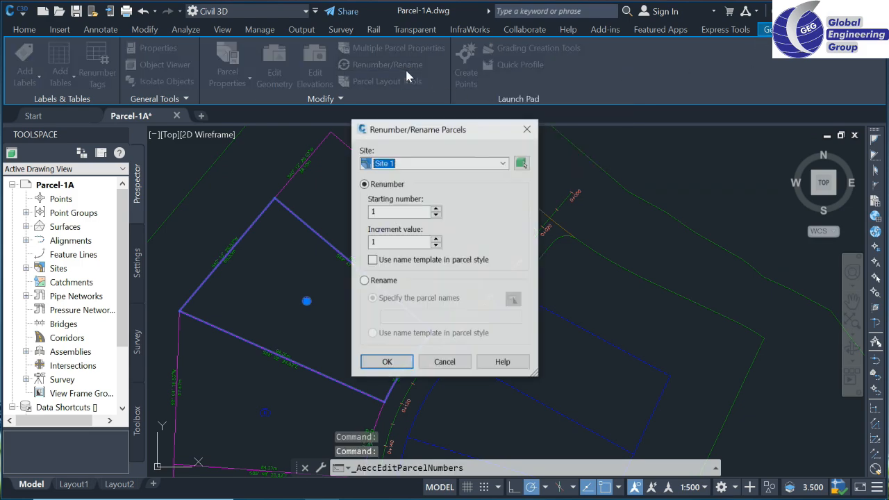
{"action": "left_click", "coordinate": [409, 210]}
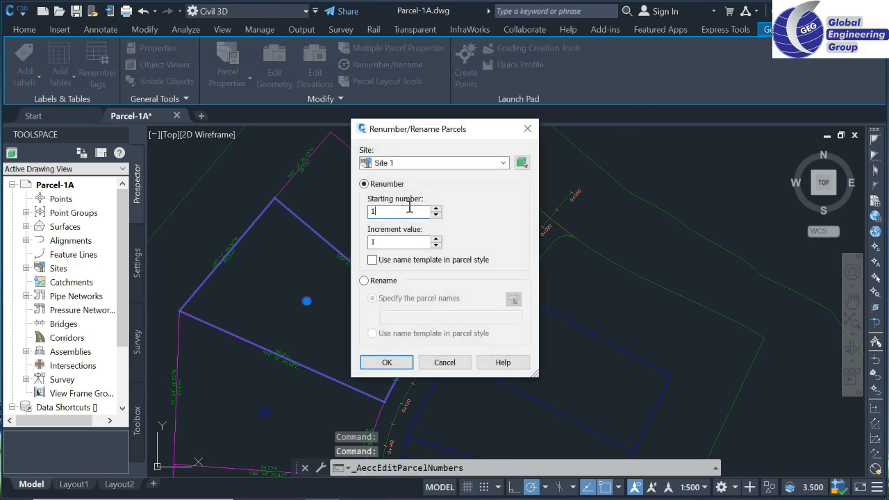
{"action": "type", "text": "01"}
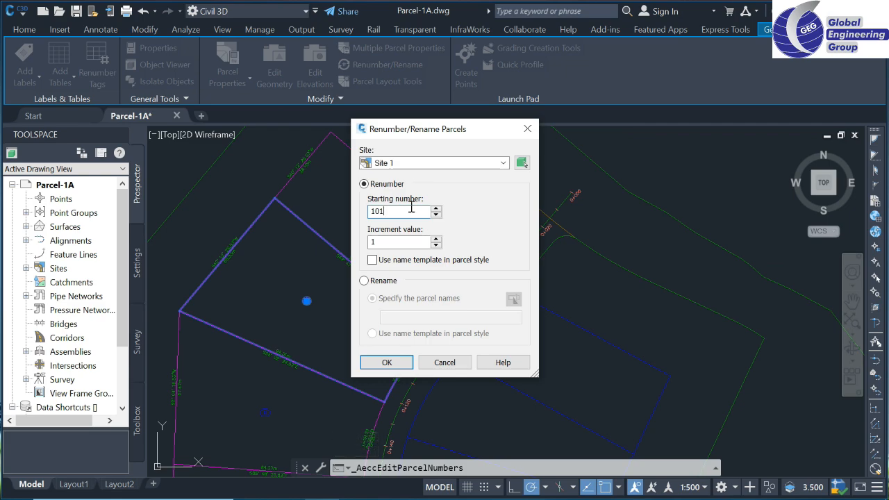
{"action": "left_click", "coordinate": [386, 362]}
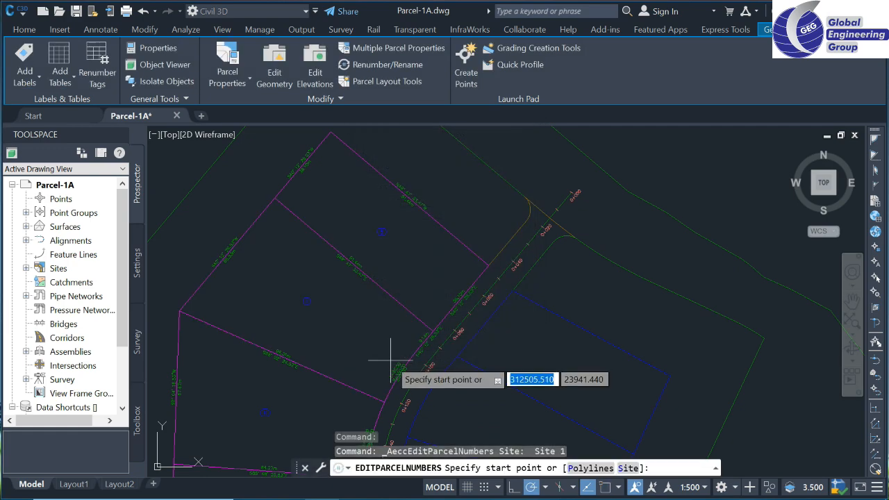
Define the numbering path as one line through the parcels west of First Street, from the southernmost to the northernmost, and apply it
{"action": "scroll", "coordinate": [381, 360], "scroll_direction": "down", "scroll_amount": 5}
{"action": "scroll", "coordinate": [375, 379], "scroll_direction": "up", "scroll_amount": 5}
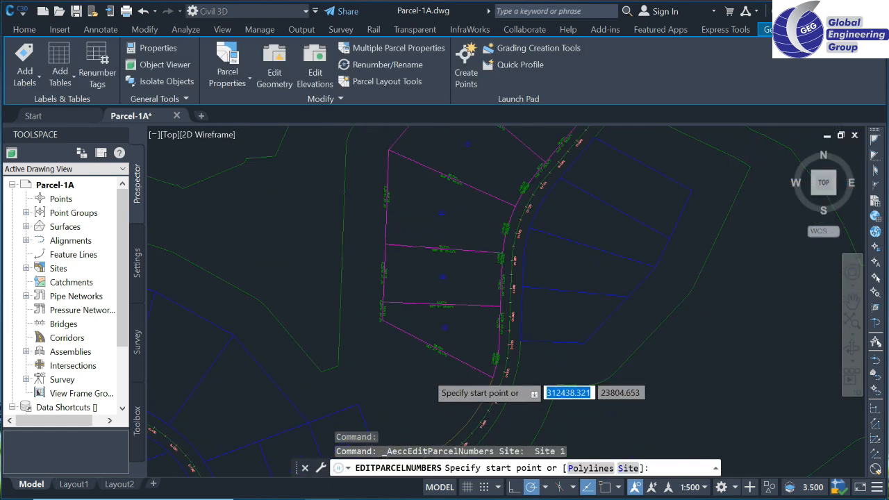
{"action": "scroll", "coordinate": [424, 381], "scroll_direction": "down", "scroll_amount": 2}
{"action": "left_click", "coordinate": [423, 379]}
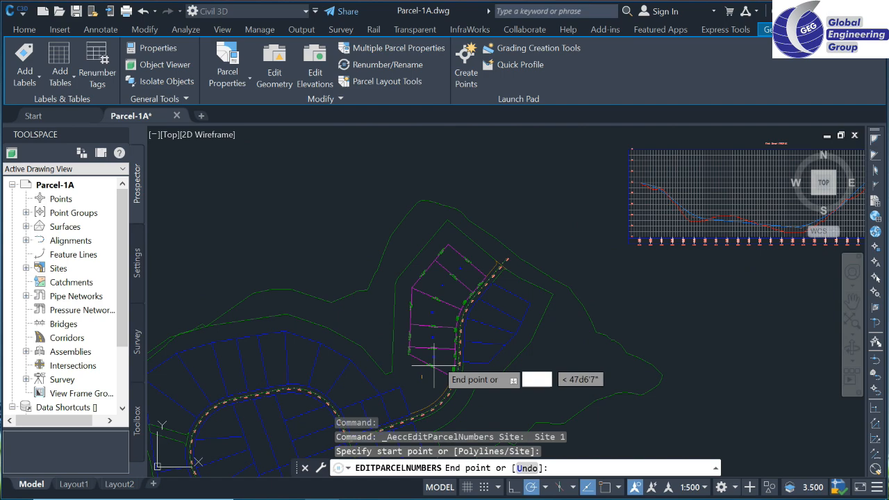
{"action": "left_click", "coordinate": [462, 248]}
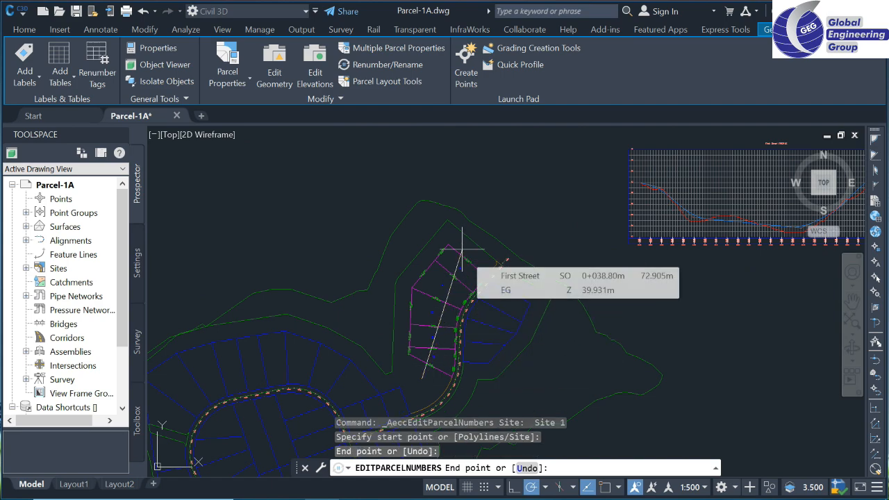
{"action": "key", "text": "Return"}
{"action": "key", "text": "Return"}
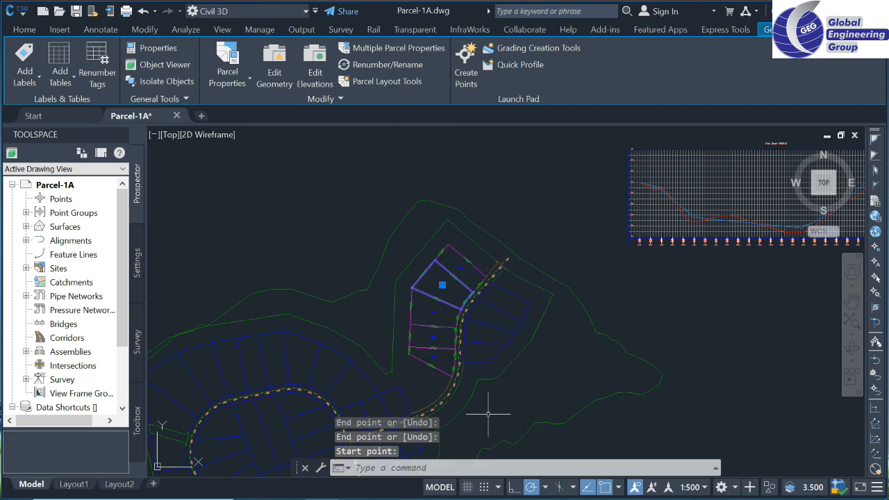
Examine the parcel numbers in the renumbered block west of First Street, then its position in the whole subdivision
{"action": "scroll", "coordinate": [381, 297], "scroll_direction": "up", "scroll_amount": 6}
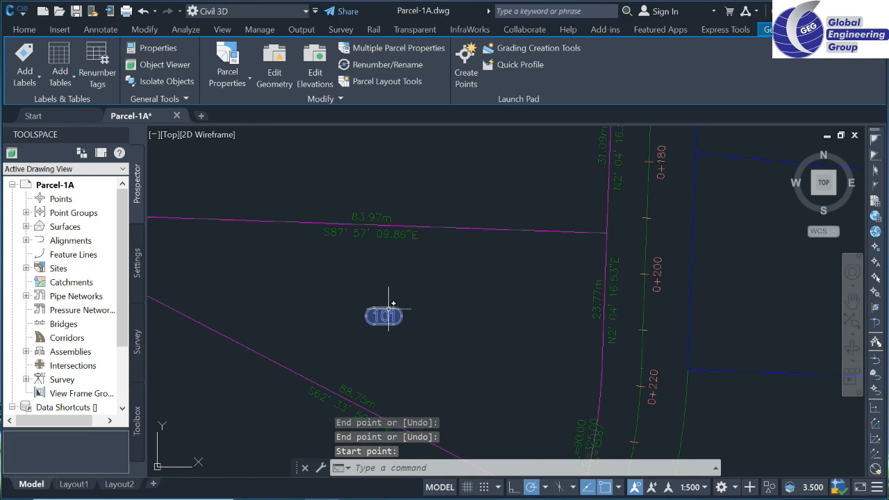
{"action": "scroll", "coordinate": [386, 305], "scroll_direction": "down", "scroll_amount": 5}
{"action": "scroll", "coordinate": [407, 327], "scroll_direction": "up", "scroll_amount": 4}
{"action": "scroll", "coordinate": [403, 269], "scroll_direction": "down", "scroll_amount": 2}
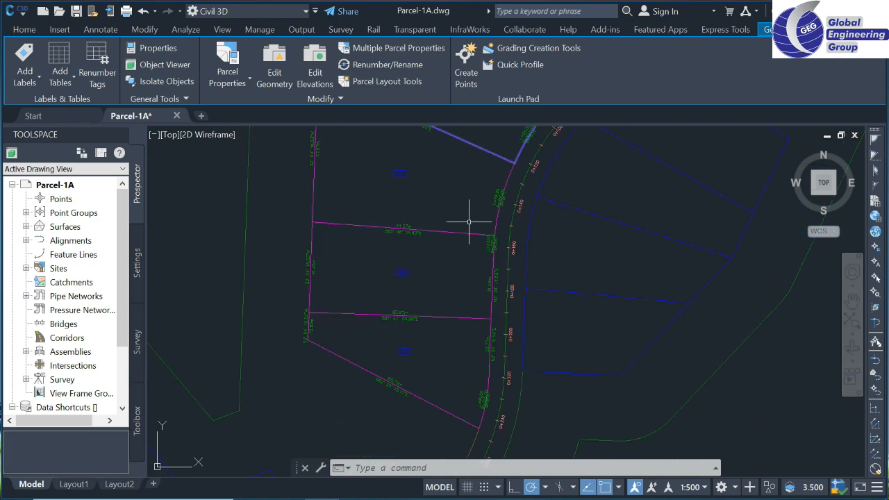
{"action": "mouse_move", "coordinate": [469, 223]}
{"action": "scroll", "coordinate": [466, 216], "scroll_direction": "down", "scroll_amount": 8}
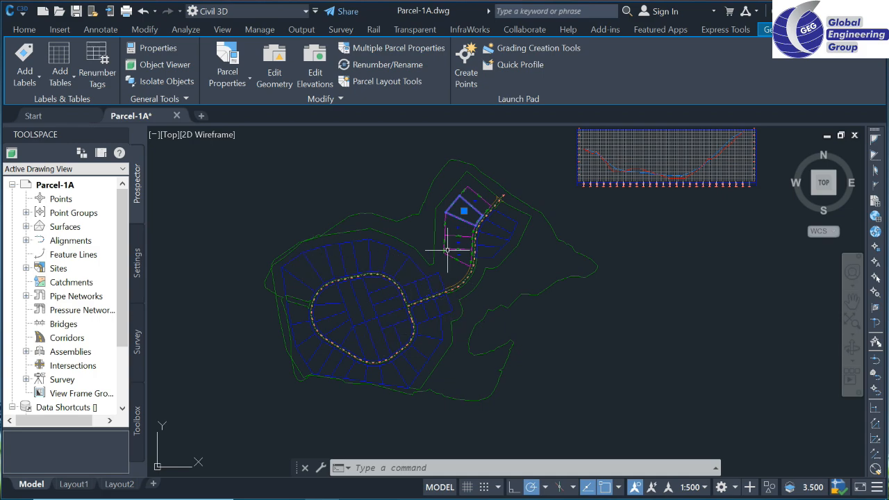
{"action": "scroll", "coordinate": [461, 211], "scroll_direction": "up", "scroll_amount": 6}
{"action": "mouse_move", "coordinate": [495, 297]}
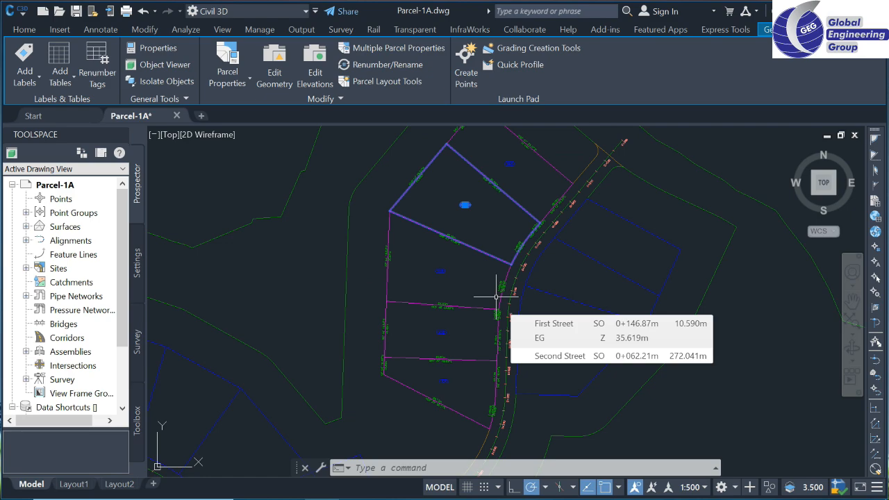
Open the Parcel-1B drawing from the DESSIN folder
{"action": "left_click", "coordinate": [55, 119]}
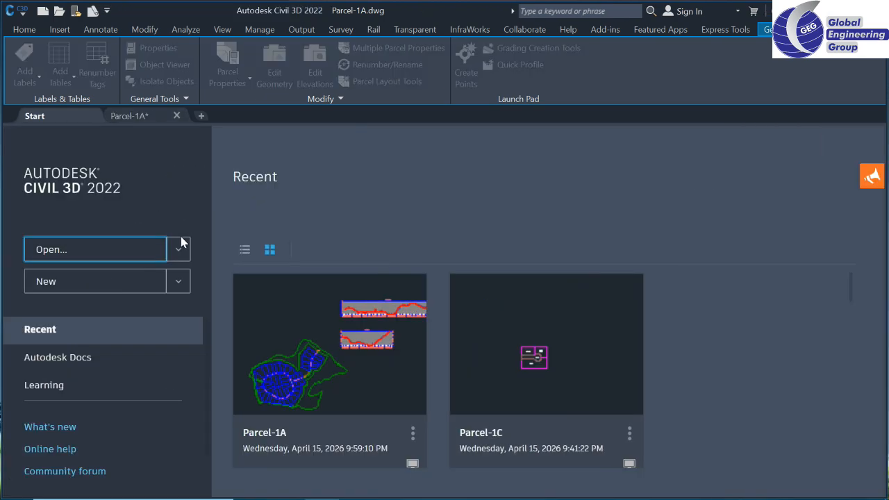
{"action": "left_click", "coordinate": [139, 251]}
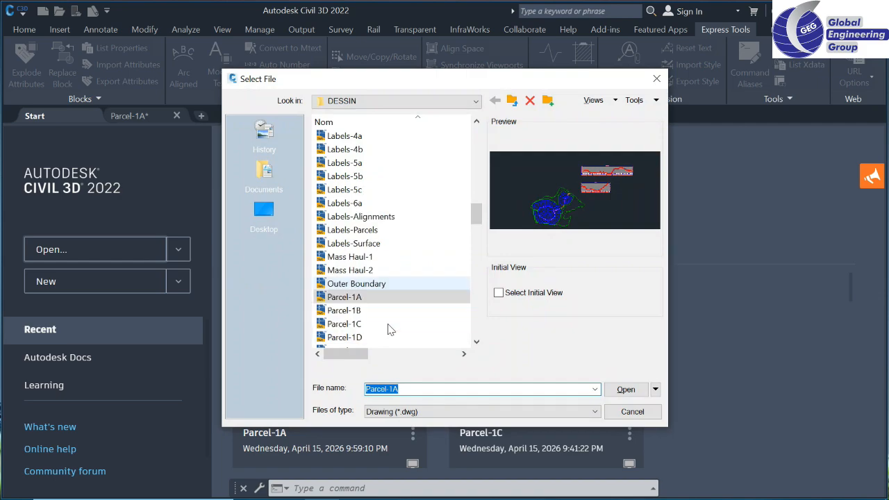
{"action": "left_click", "coordinate": [354, 310]}
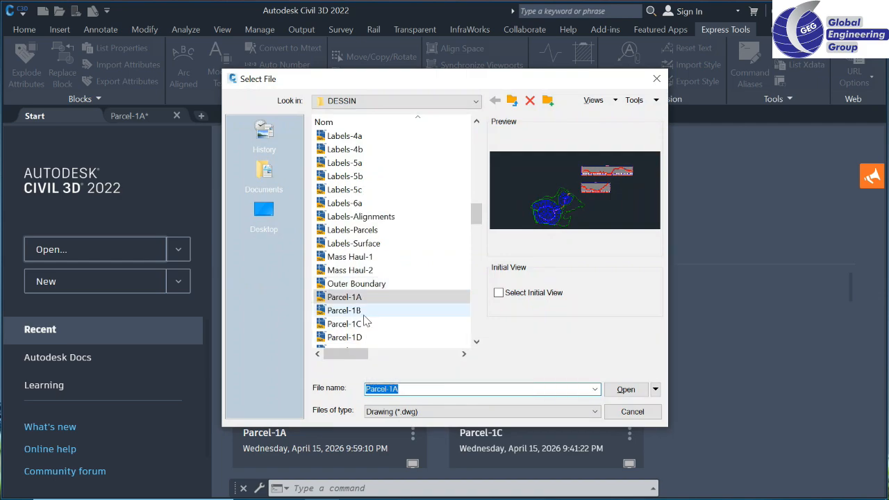
{"action": "left_click", "coordinate": [634, 393]}
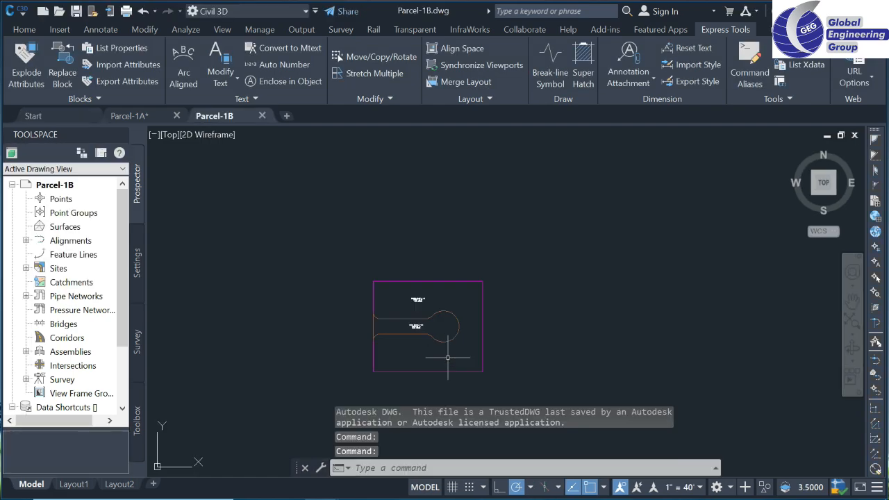
Start parcel creation by layout for the cul-de-sac site and collapse the parcel sizing parameters
{"action": "scroll", "coordinate": [447, 357], "scroll_direction": "up", "scroll_amount": 2}
{"action": "scroll", "coordinate": [333, 326], "scroll_direction": "up", "scroll_amount": 2}
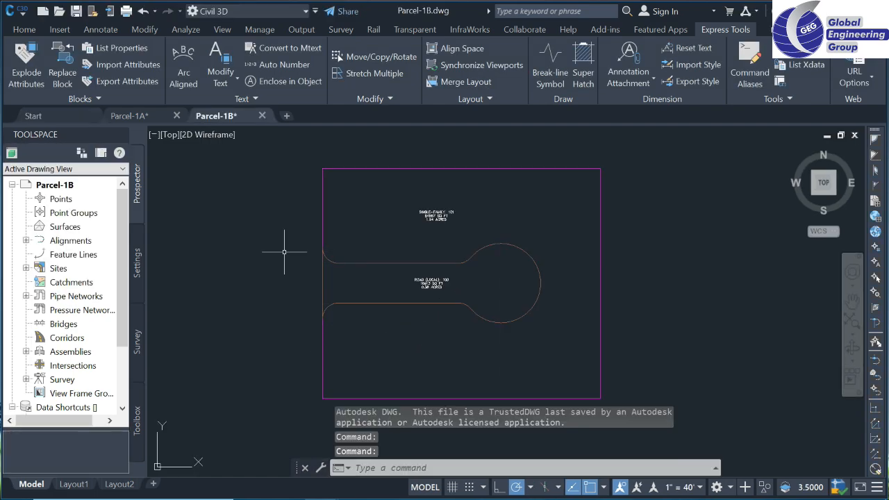
{"action": "scroll", "coordinate": [284, 251], "scroll_direction": "up", "scroll_amount": 2}
{"action": "scroll", "coordinate": [287, 250], "scroll_direction": "down", "scroll_amount": 2}
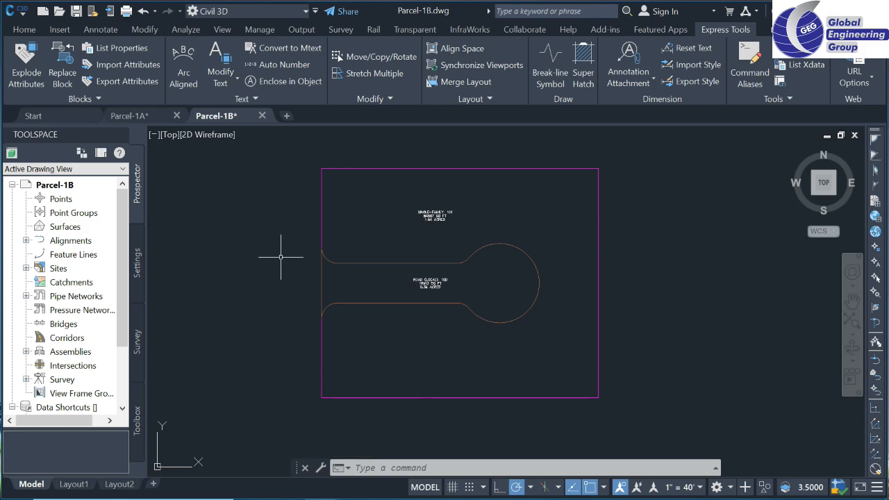
{"action": "left_click", "coordinate": [18, 31]}
{"action": "left_click", "coordinate": [239, 47]}
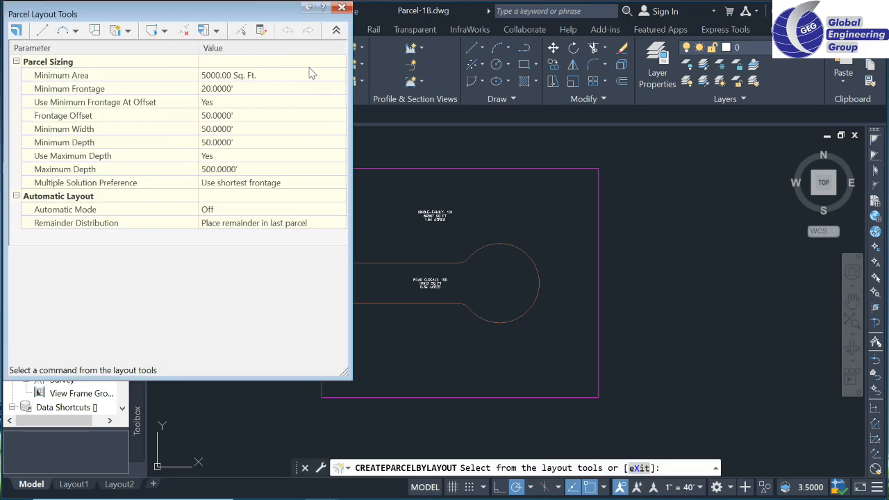
{"action": "left_click", "coordinate": [336, 30]}
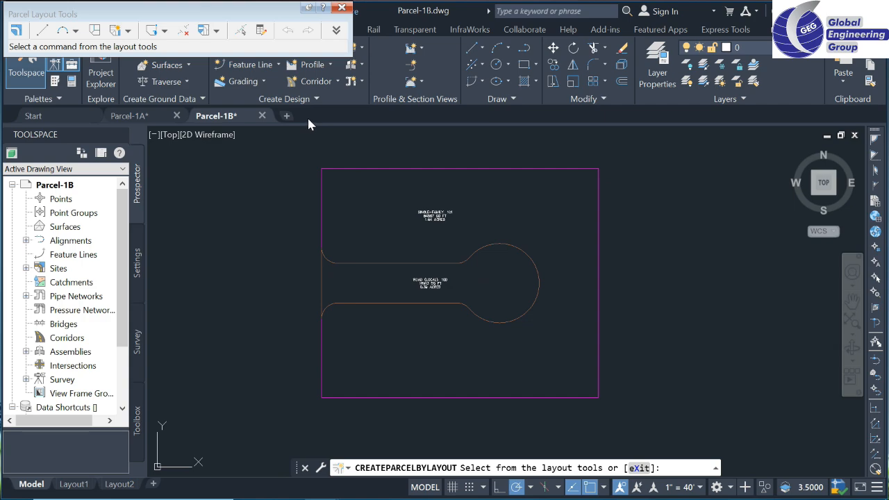
Start Free Form Create in site Subdivision A with the Single-Family parcel style and Standard area label style, without segment labels
{"action": "left_click", "coordinate": [128, 31]}
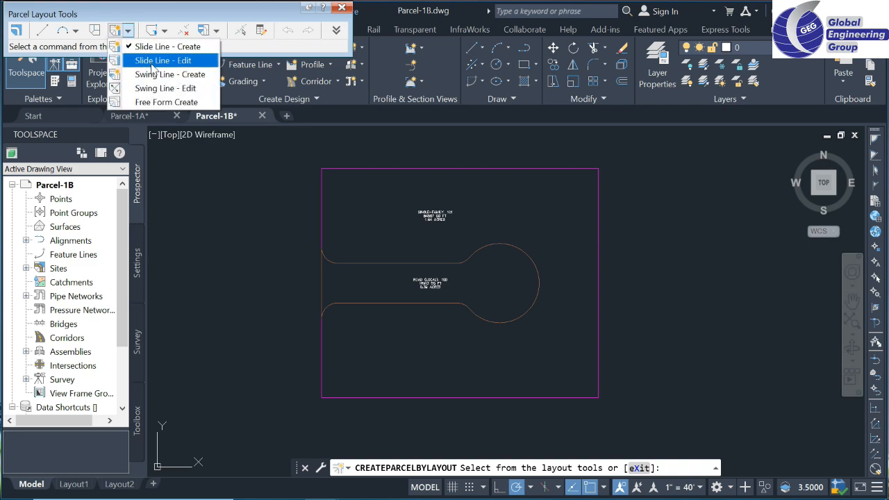
{"action": "left_click", "coordinate": [143, 102]}
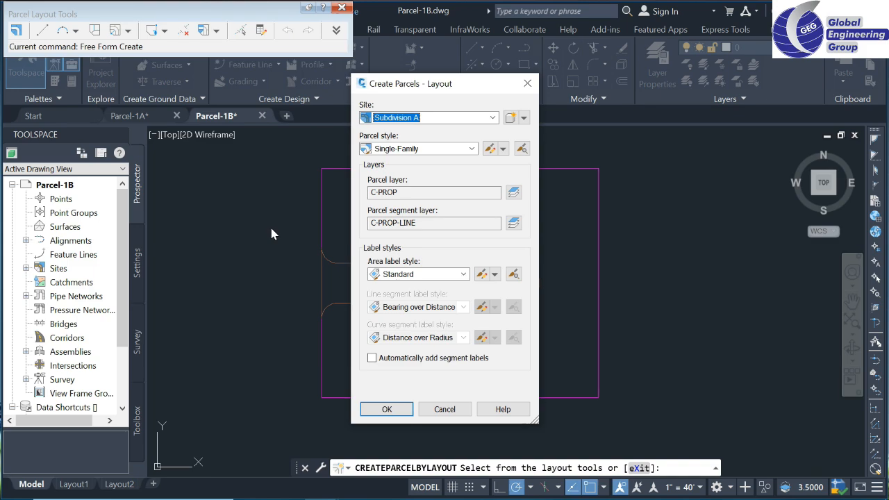
{"action": "left_click", "coordinate": [390, 414]}
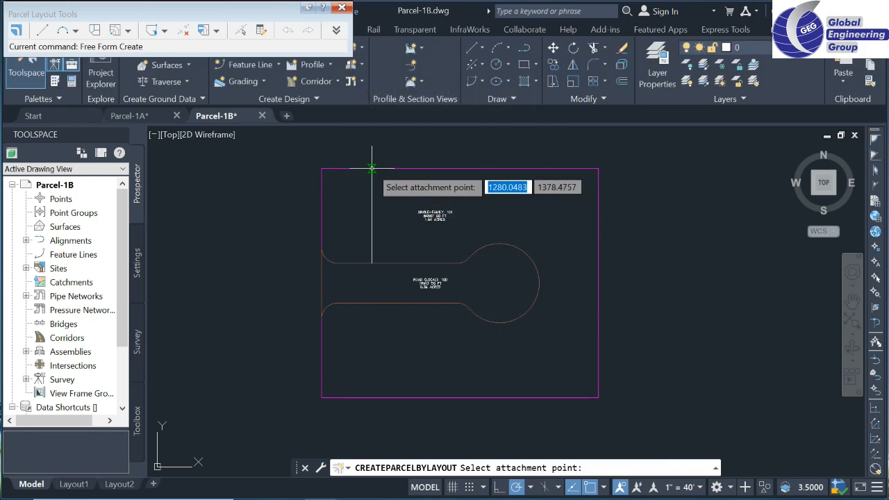
Create two free-form lot lines between the north boundary and the cul-de-sac, one slanting to its northwest side and one nearly vertical
{"action": "left_click", "coordinate": [373, 169]}
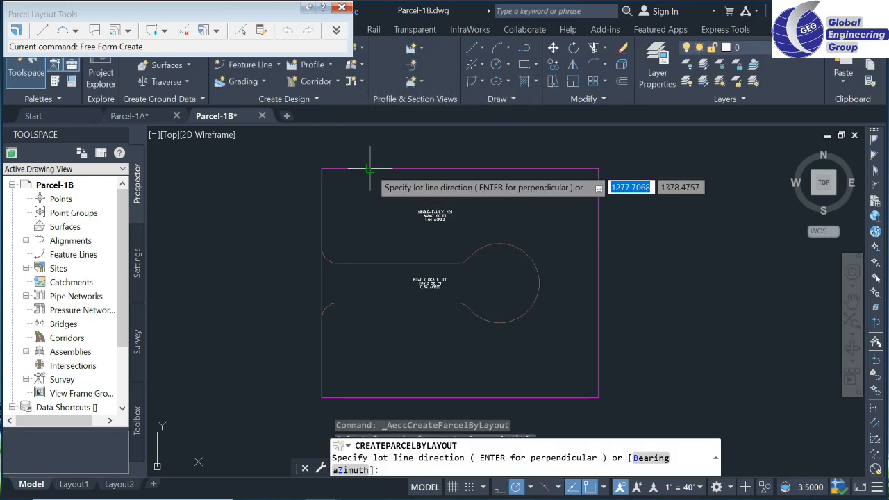
{"action": "left_click", "coordinate": [478, 248]}
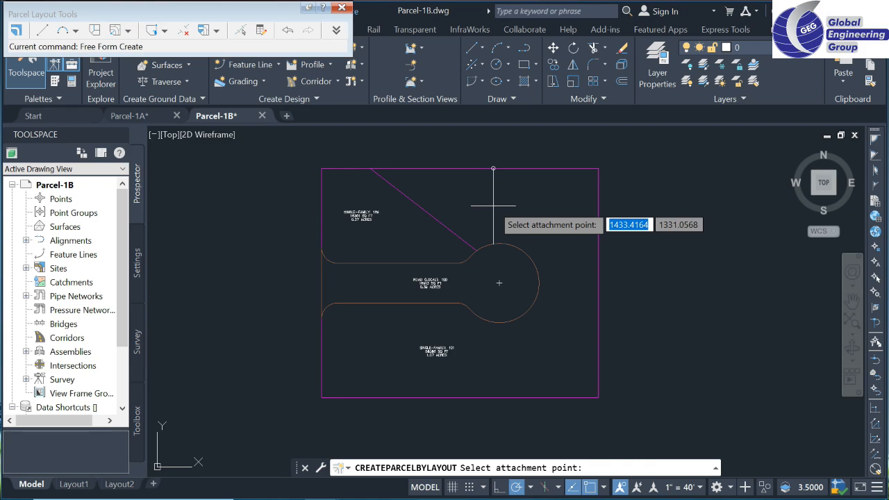
{"action": "left_click", "coordinate": [493, 205]}
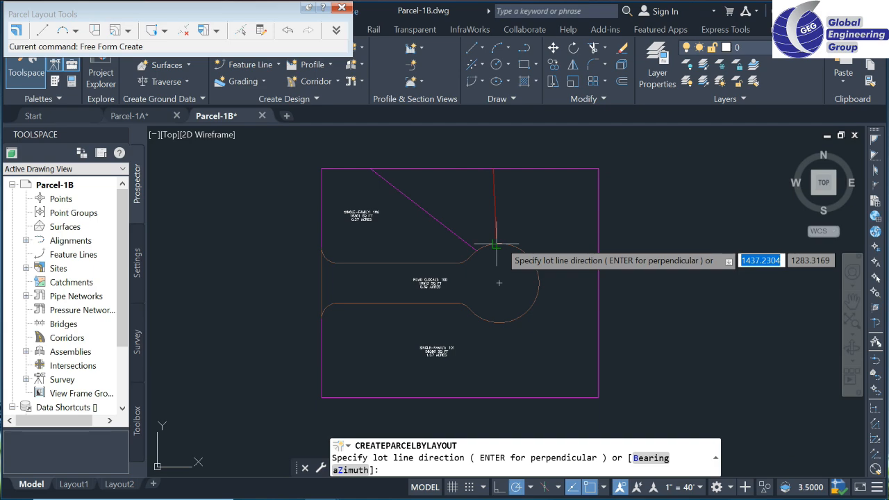
{"action": "left_click", "coordinate": [496, 245]}
Create two free-form lot lines from the northeast and southeast sides of the cul-de-sac bulb out to the east boundary
{"action": "left_click", "coordinate": [539, 242]}
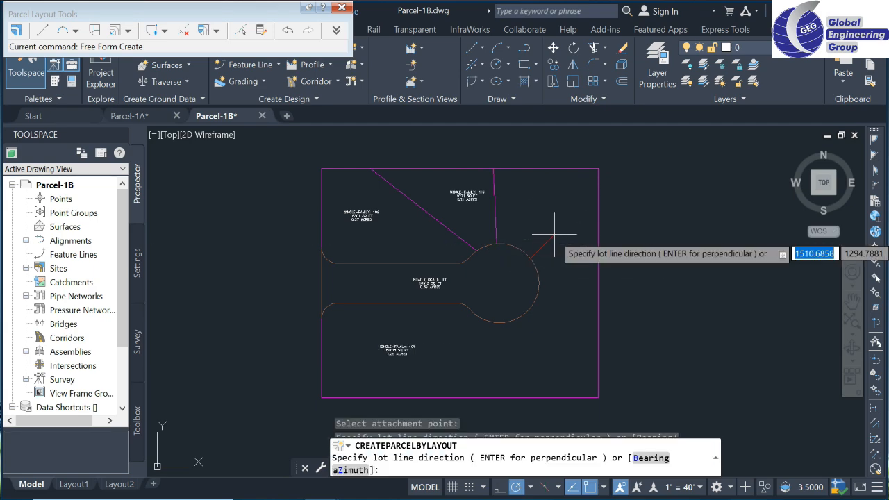
{"action": "left_click", "coordinate": [595, 231]}
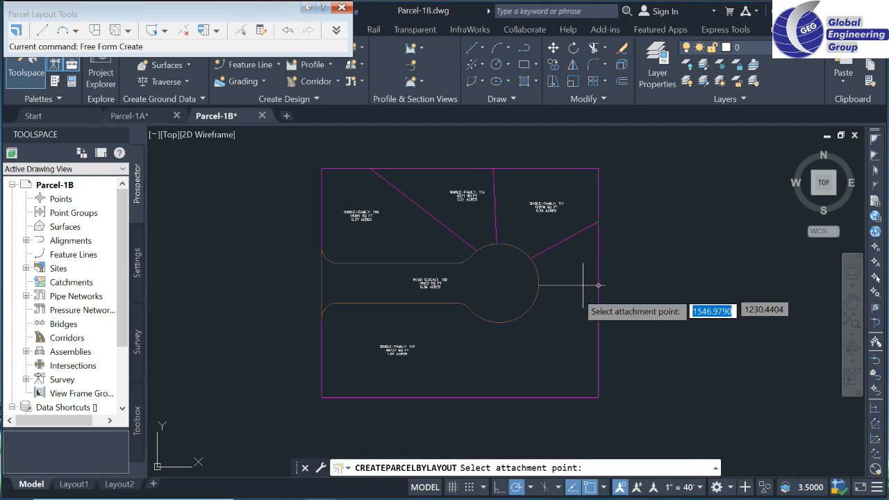
{"action": "left_click", "coordinate": [530, 311]}
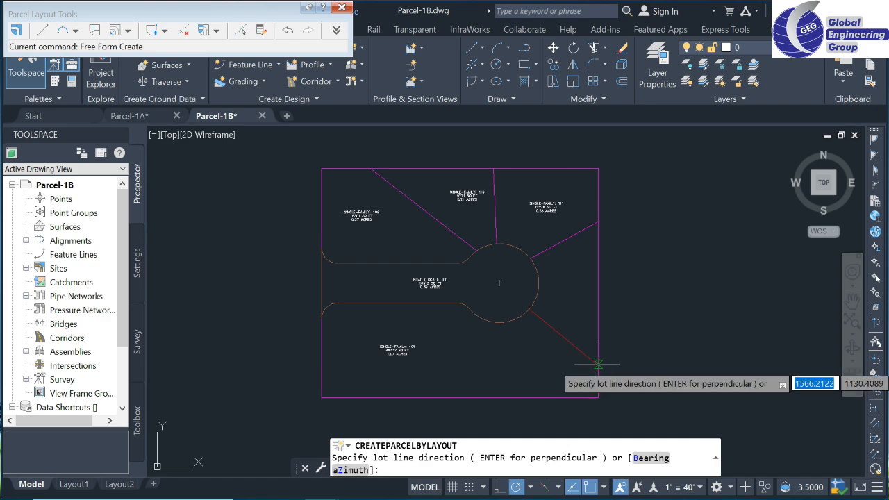
{"action": "left_click", "coordinate": [598, 375]}
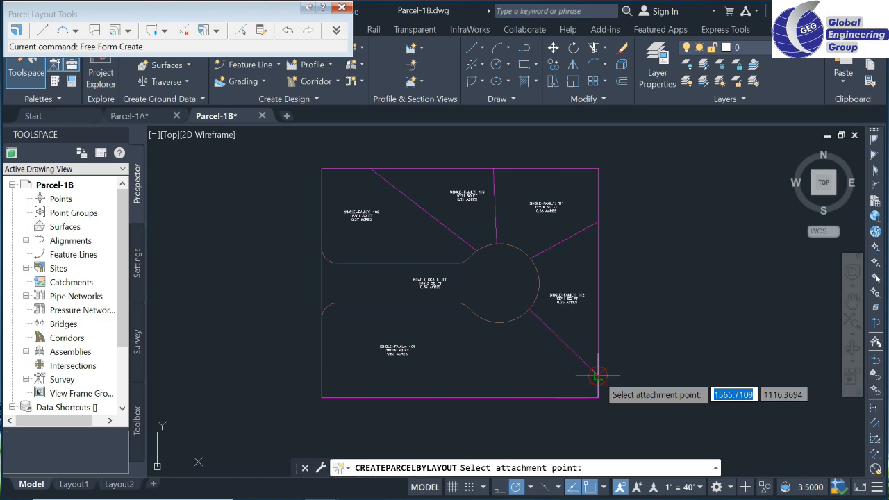
Create three free-form lot lines running to the south boundary, one from the cul-de-sac bulb's south side and two from the road's south edge
{"action": "left_click", "coordinate": [489, 322]}
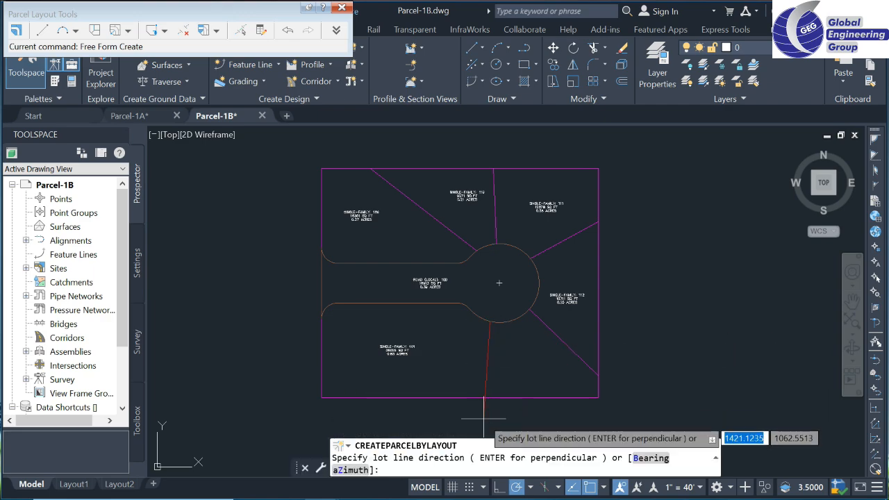
{"action": "left_click", "coordinate": [479, 397]}
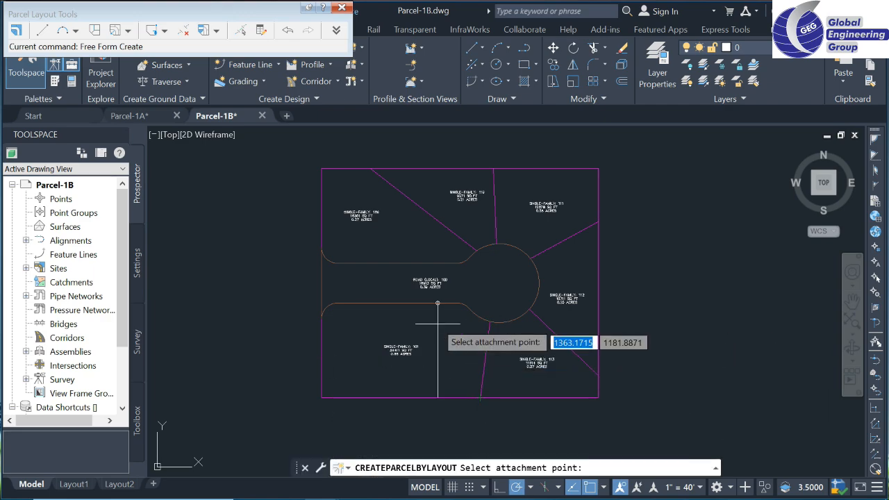
{"action": "left_click", "coordinate": [419, 305]}
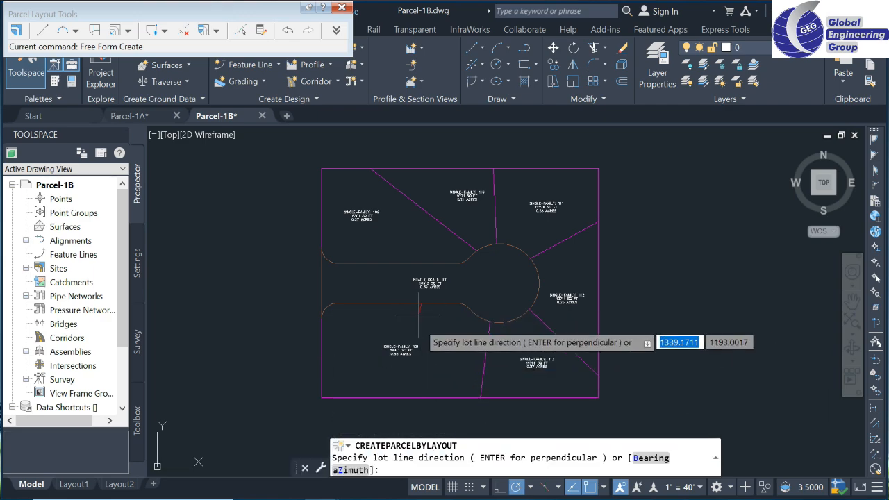
{"action": "left_click", "coordinate": [415, 399]}
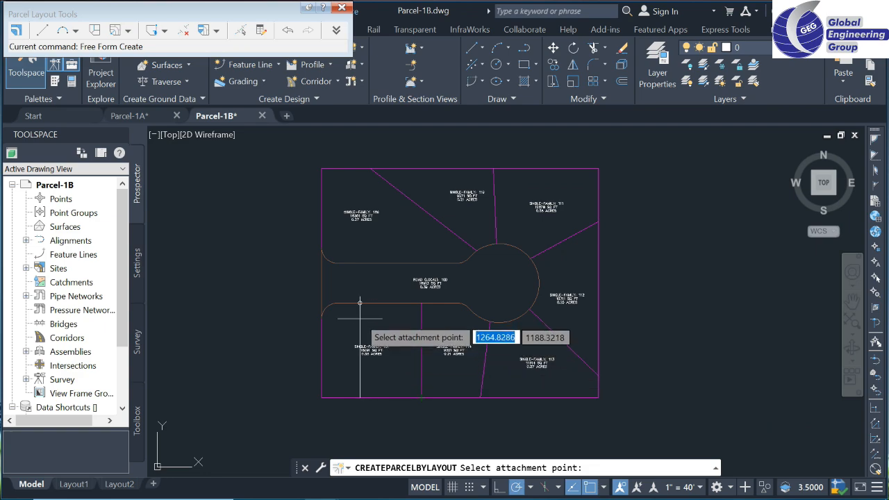
{"action": "left_click", "coordinate": [356, 304]}
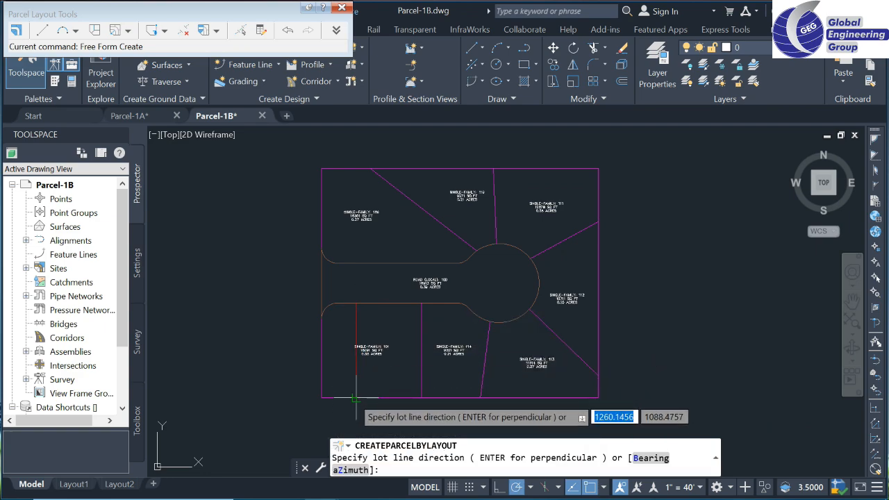
{"action": "left_click", "coordinate": [355, 398]}
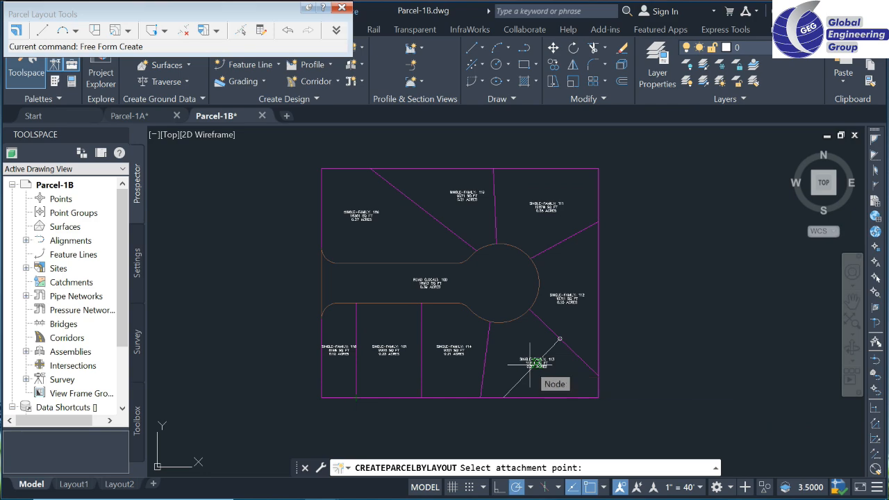
{"action": "key", "text": "Escape"}
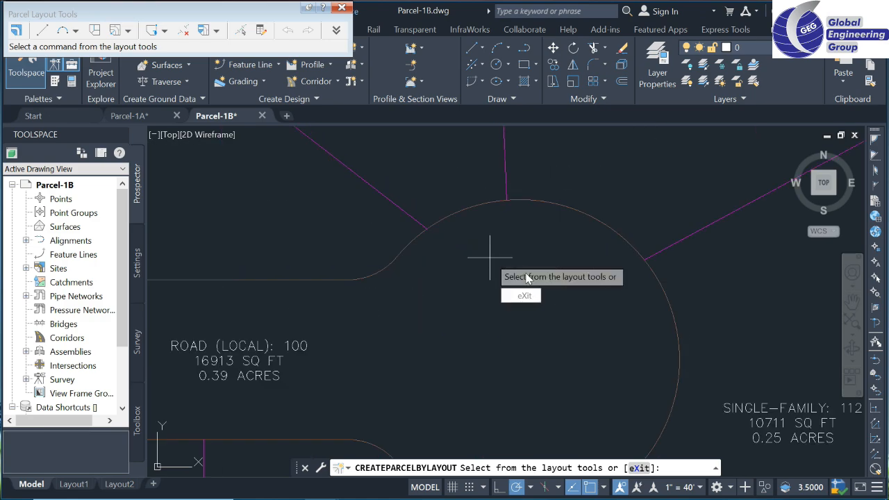
{"action": "scroll", "coordinate": [647, 339], "scroll_direction": "down", "scroll_amount": 2}
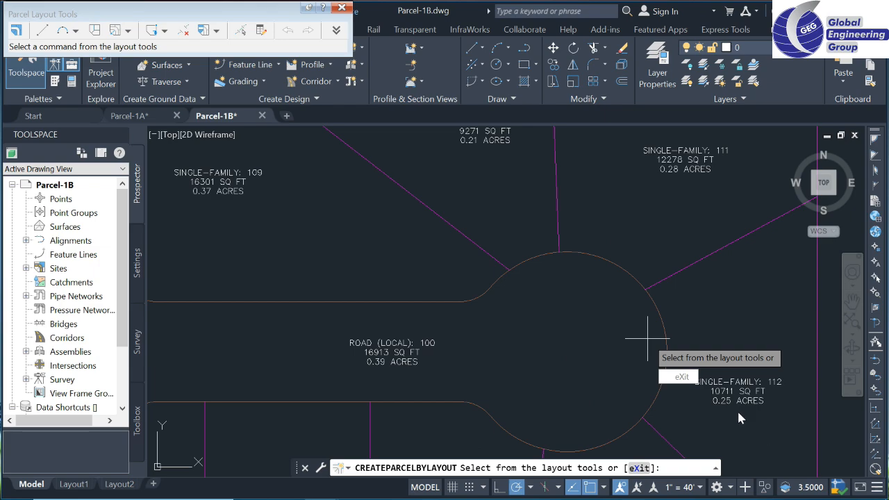
{"action": "scroll", "coordinate": [738, 417], "scroll_direction": "up", "scroll_amount": 2}
{"action": "scroll", "coordinate": [738, 417], "scroll_direction": "down", "scroll_amount": 4}
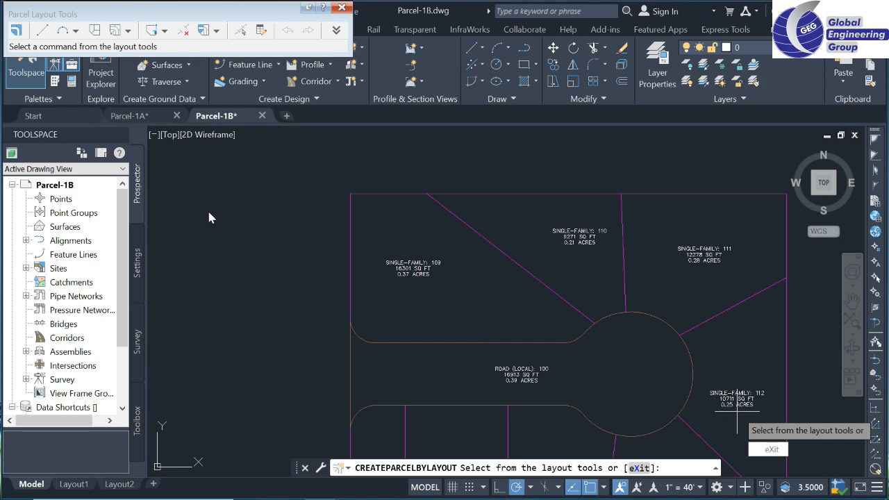
Open the drawing Parcel-1C from the DESSIN folder and show the whole cul-de-sac site
{"action": "left_click", "coordinate": [78, 119]}
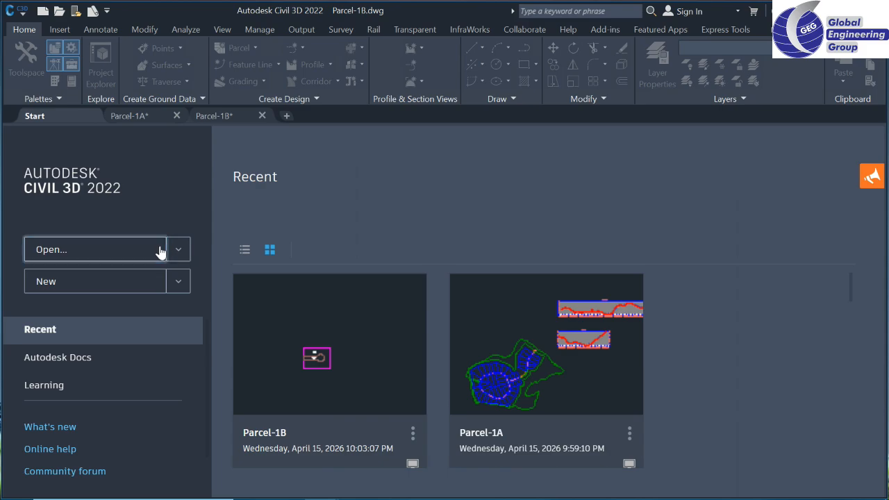
{"action": "left_click", "coordinate": [160, 250]}
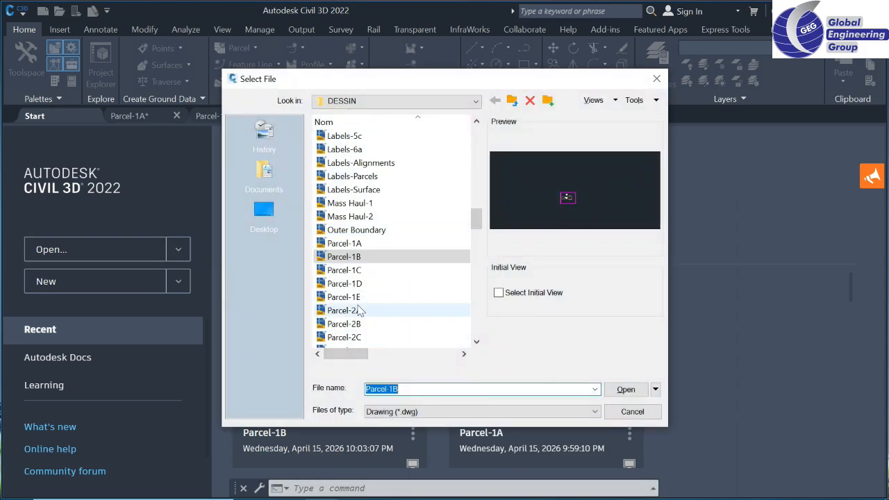
{"action": "left_click", "coordinate": [361, 273]}
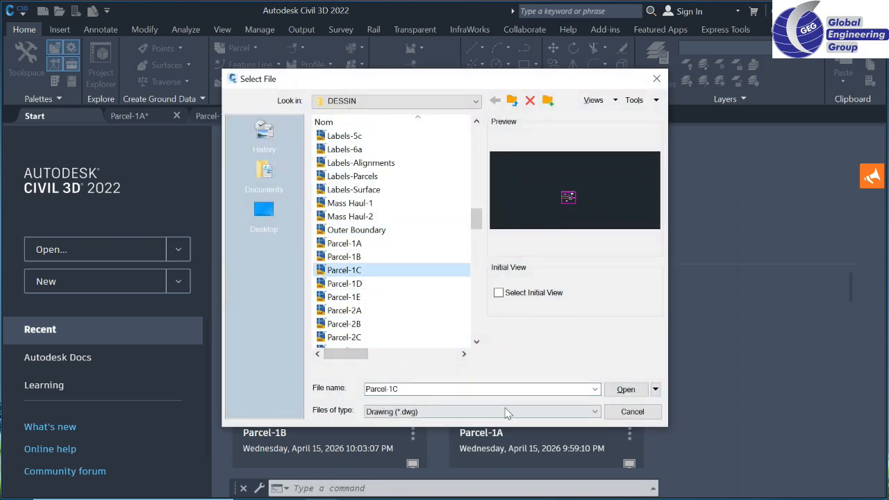
{"action": "left_click", "coordinate": [623, 389]}
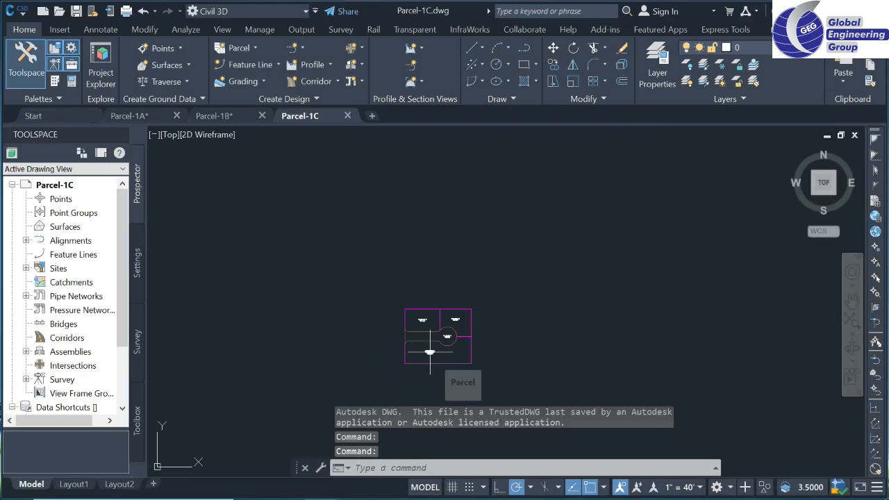
{"action": "scroll", "coordinate": [410, 347], "scroll_direction": "up", "scroll_amount": 3}
{"action": "scroll", "coordinate": [410, 348], "scroll_direction": "up", "scroll_amount": 2}
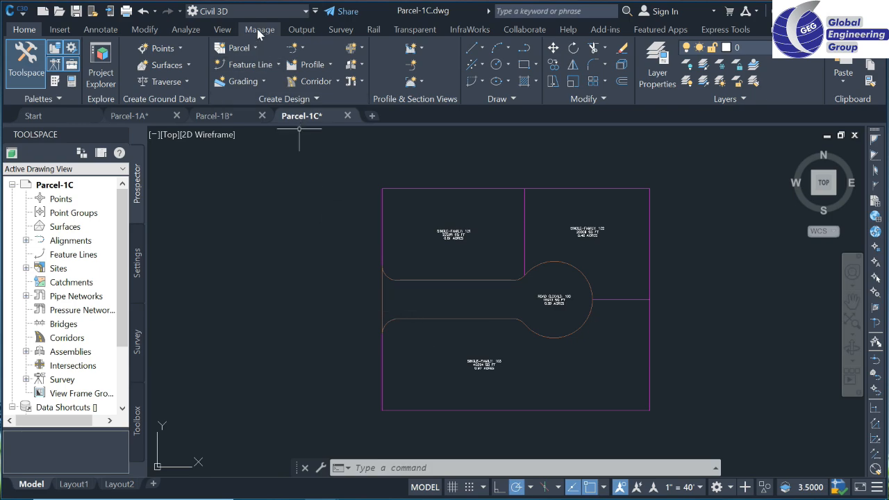
Start parcel creation by layout for the cul-de-sac site and set the minimum parcel area to 7000 sq. ft
{"action": "left_click", "coordinate": [254, 48]}
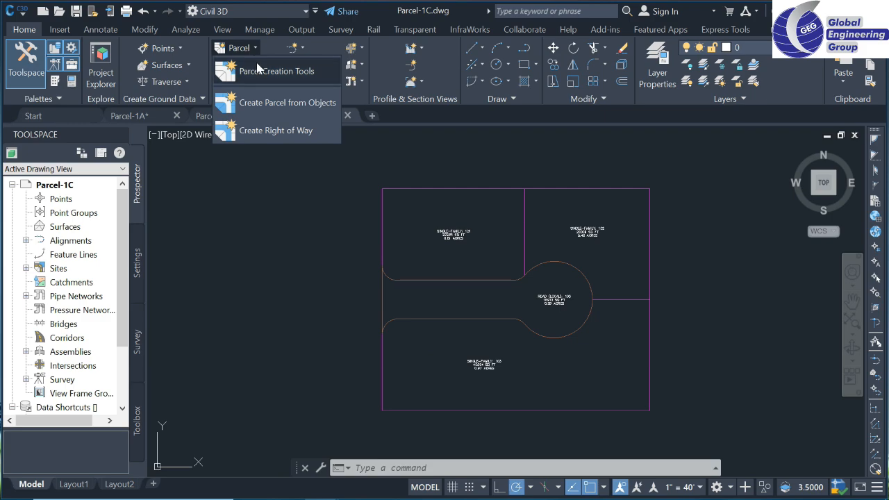
{"action": "left_click", "coordinate": [263, 71]}
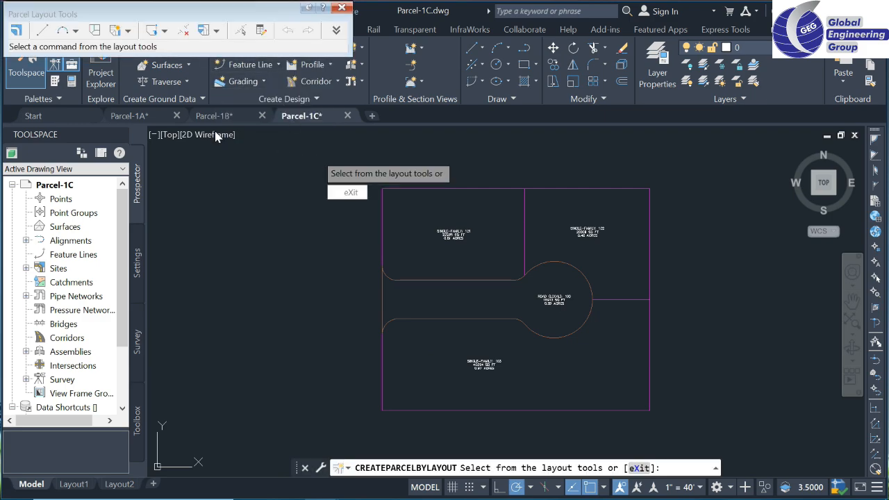
{"action": "left_click", "coordinate": [336, 30]}
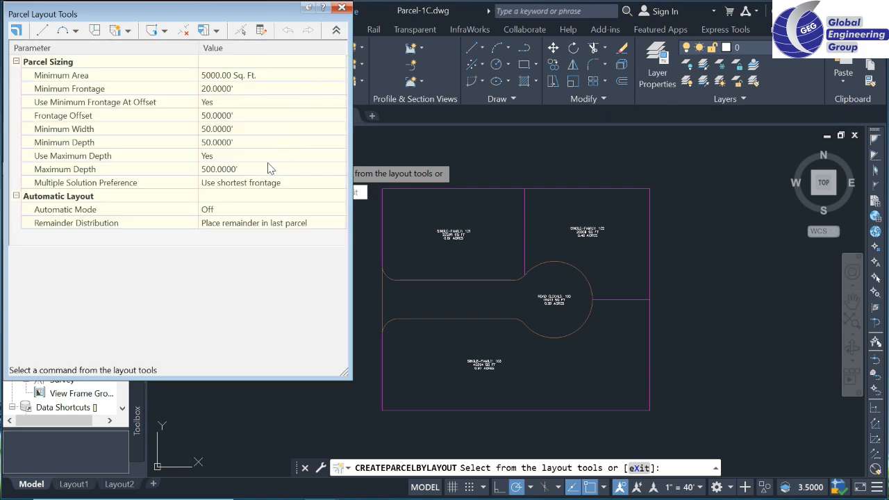
{"action": "left_click", "coordinate": [248, 74]}
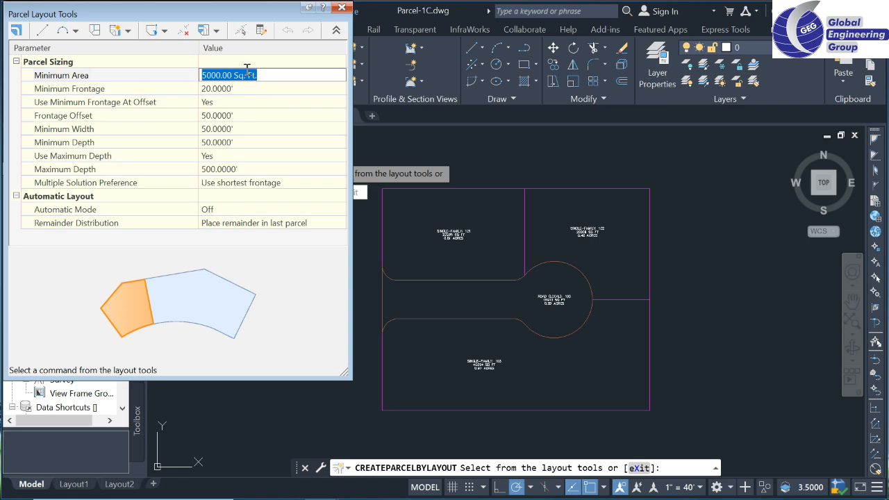
{"action": "type", "text": "7"}
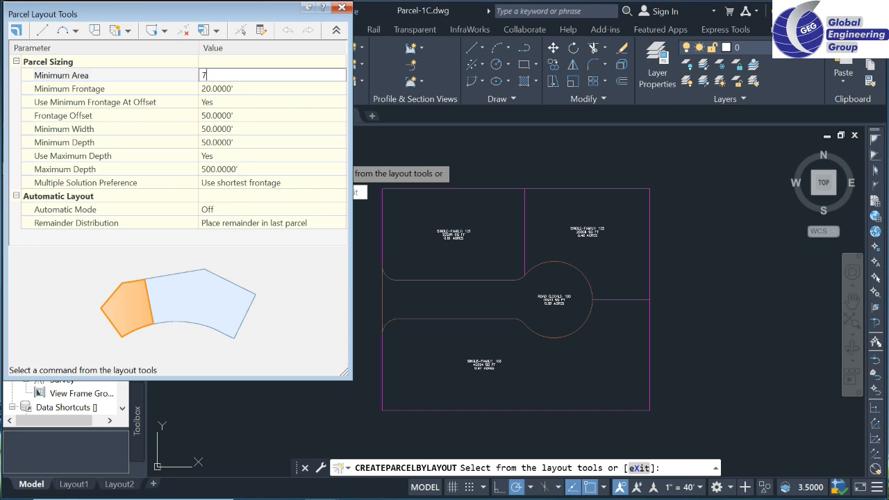
{"action": "type", "text": "000"}
Set the parcel sizing to a minimum frontage of 40', a frontage offset of 20' and a minimum width of 40'
{"action": "left_click", "coordinate": [237, 89]}
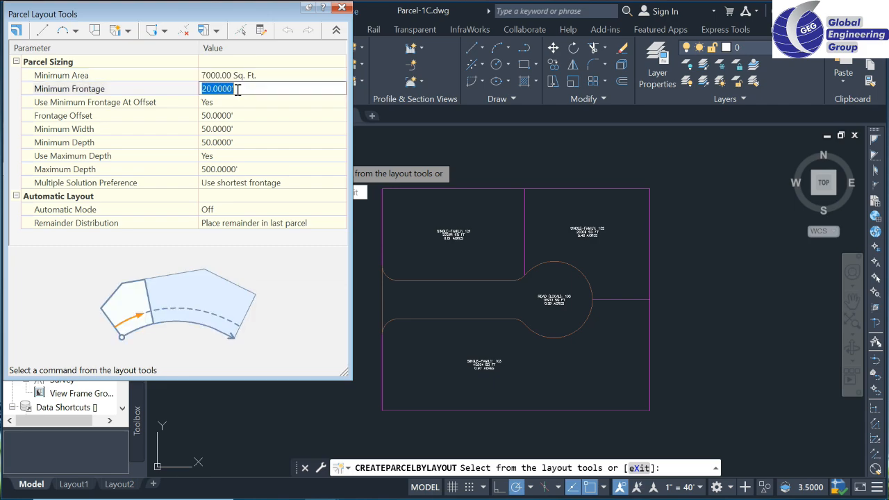
{"action": "type", "text": "4"}
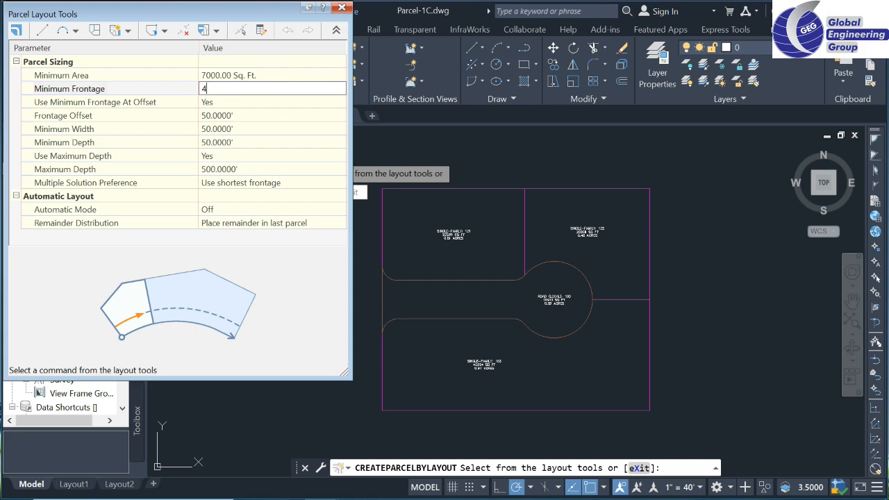
{"action": "type", "text": "0"}
{"action": "left_click", "coordinate": [232, 114]}
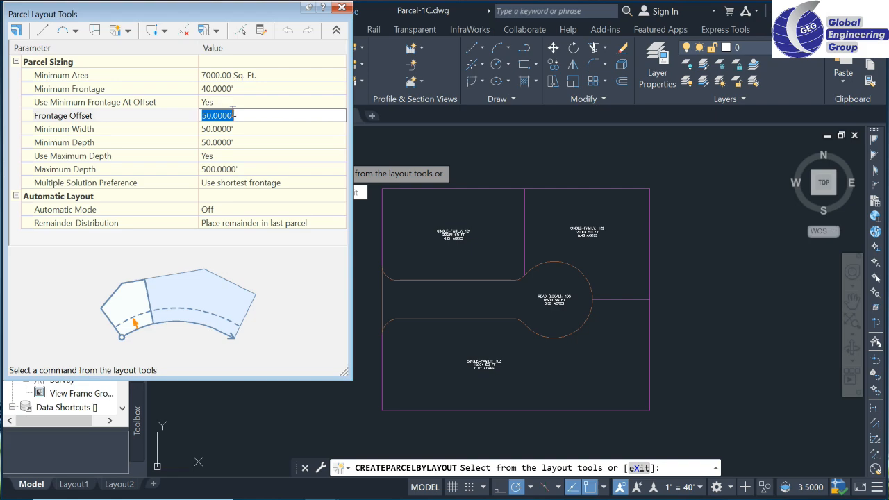
{"action": "type", "text": "20"}
{"action": "left_click", "coordinate": [243, 131]}
{"action": "type", "text": "4"}
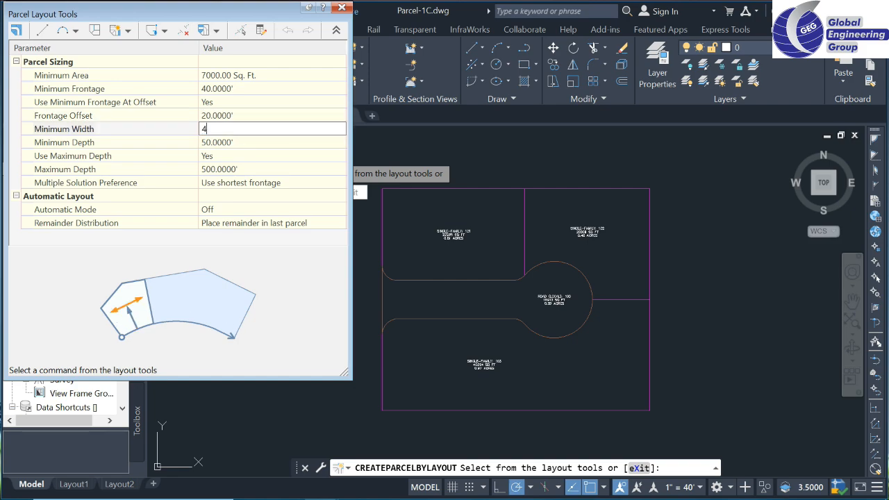
{"action": "type", "text": "0"}
{"action": "key", "text": "Return"}
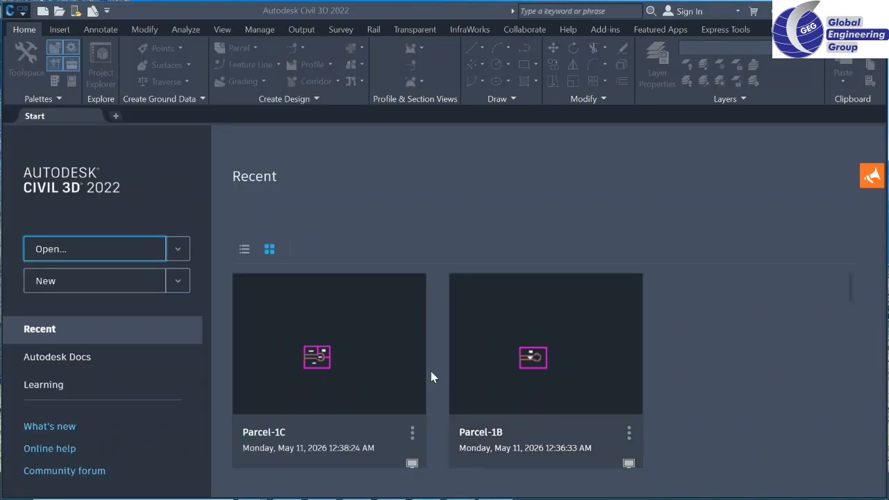
Open the drawing Parcel-1A from the DESSIN folder
{"action": "left_click", "coordinate": [172, 260]}
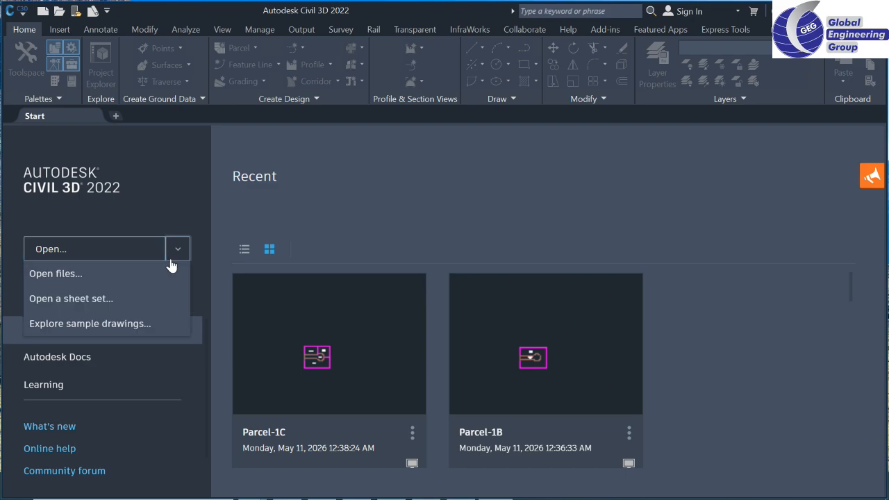
{"action": "left_click", "coordinate": [166, 275]}
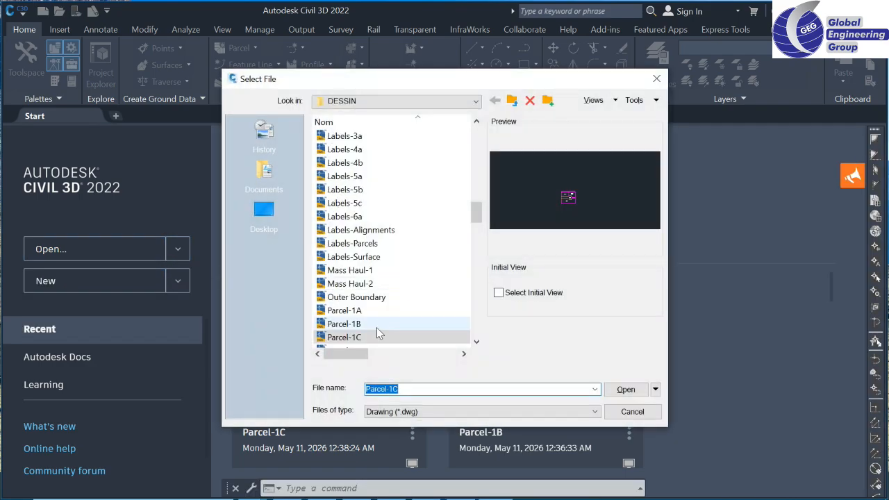
{"action": "left_click", "coordinate": [364, 311]}
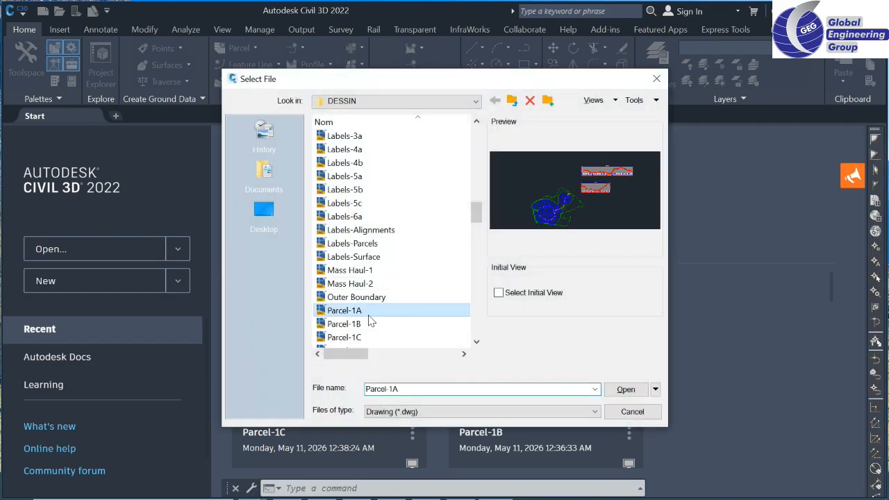
{"action": "left_click", "coordinate": [637, 390]}
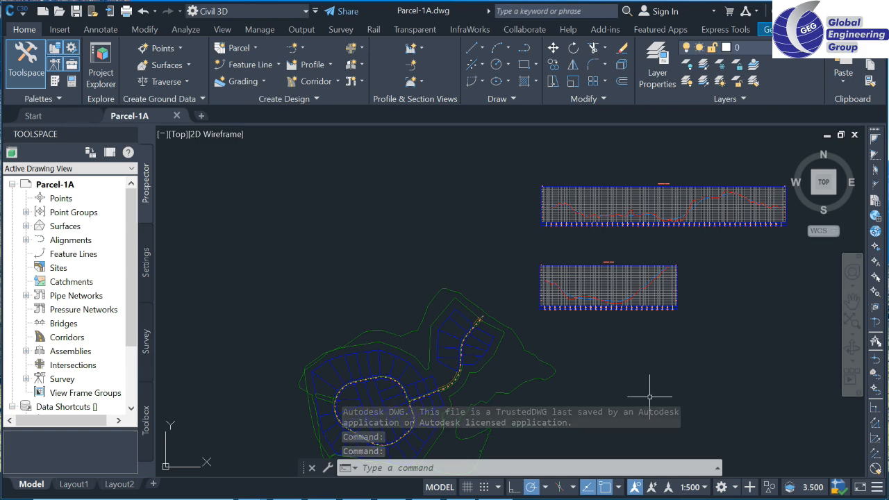
Start creating parcels from objects, selecting the boundary polyline and the four interior lot lines west of First Street's northern end
{"action": "scroll", "coordinate": [432, 387], "scroll_direction": "down", "scroll_amount": 3}
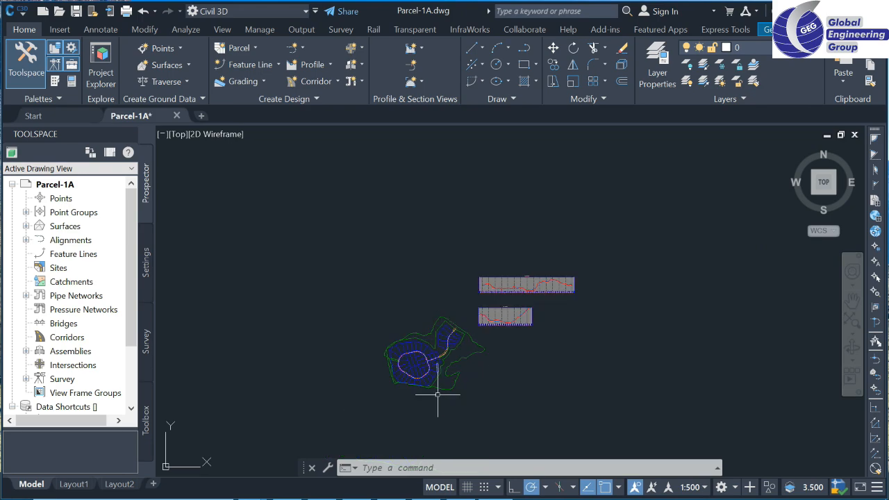
{"action": "scroll", "coordinate": [427, 245], "scroll_direction": "up", "scroll_amount": 6}
{"action": "scroll", "coordinate": [427, 245], "scroll_direction": "up", "scroll_amount": 8}
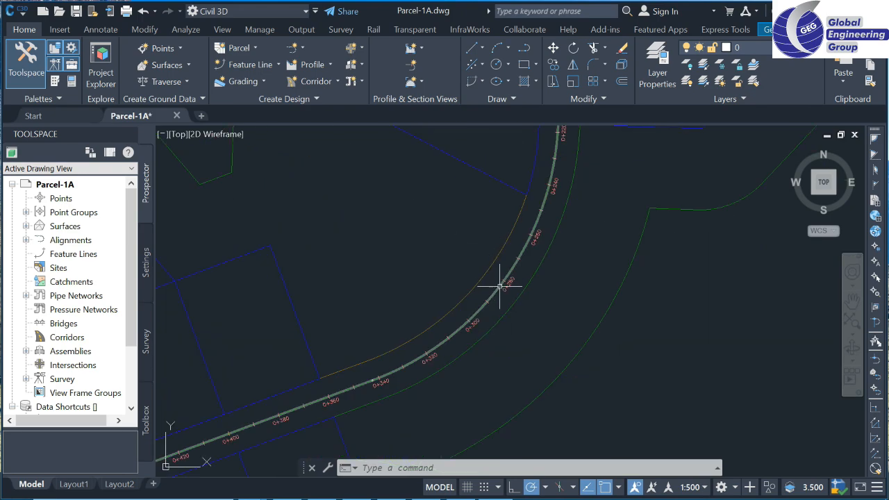
{"action": "scroll", "coordinate": [500, 287], "scroll_direction": "down", "scroll_amount": 10}
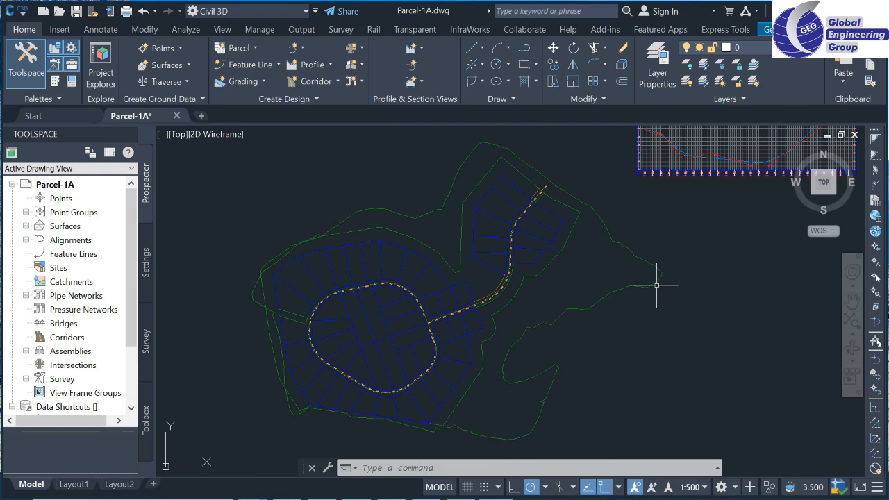
{"action": "mouse_move", "coordinate": [654, 281]}
{"action": "scroll", "coordinate": [479, 207], "scroll_direction": "up", "scroll_amount": 2}
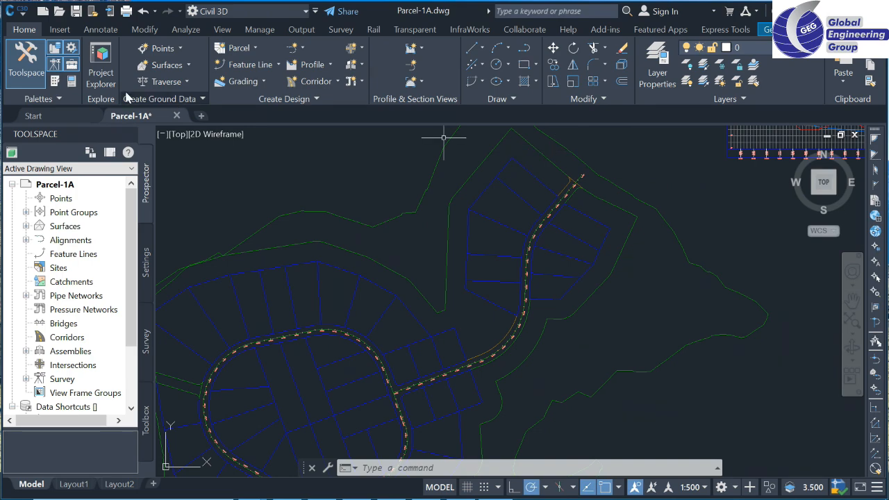
{"action": "left_click", "coordinate": [253, 50]}
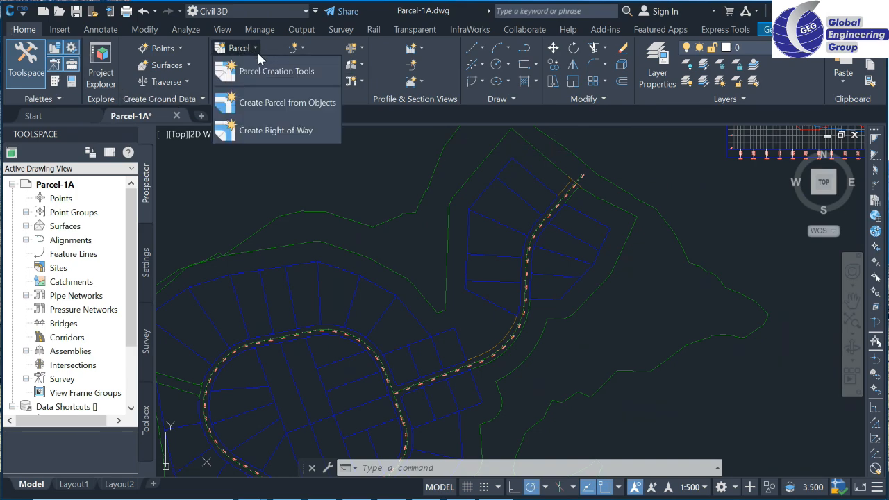
{"action": "left_click", "coordinate": [289, 108]}
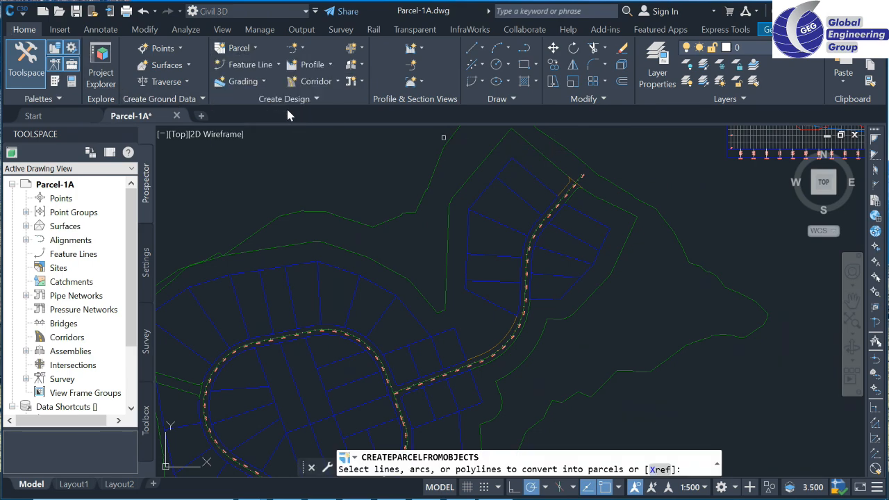
{"action": "left_click", "coordinate": [492, 303]}
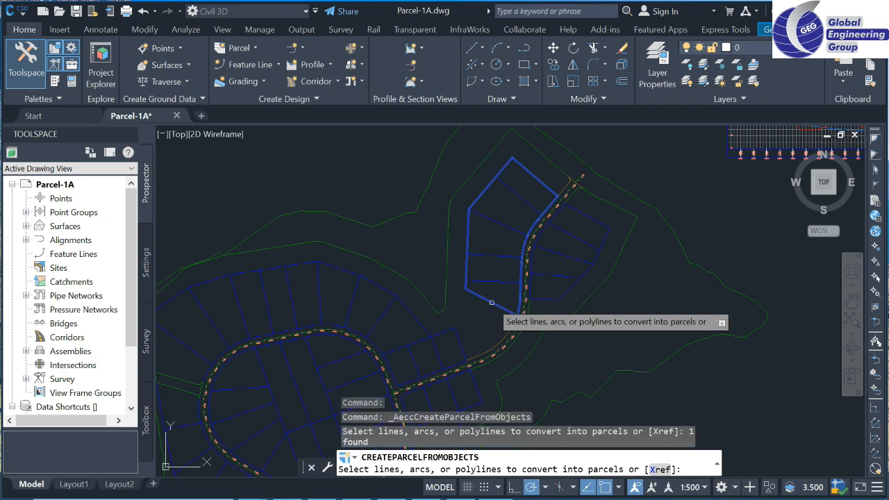
{"action": "left_click", "coordinate": [494, 280]}
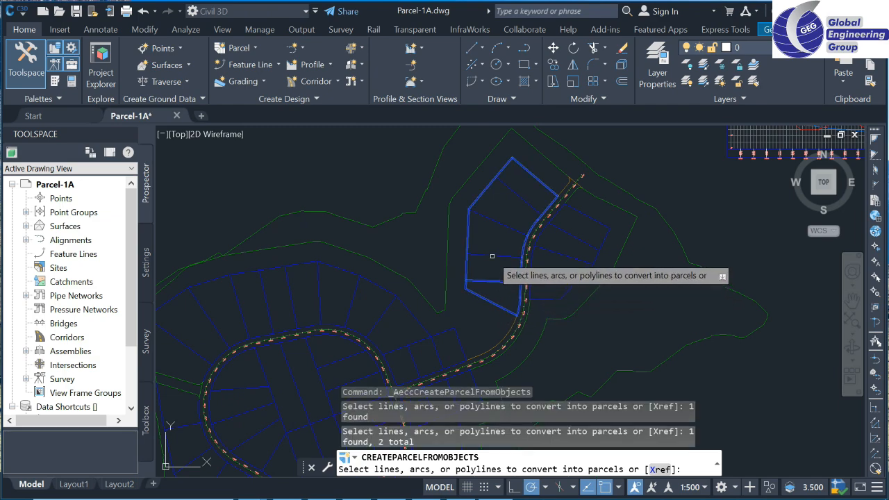
{"action": "left_click", "coordinate": [492, 256]}
{"action": "left_click", "coordinate": [499, 223]}
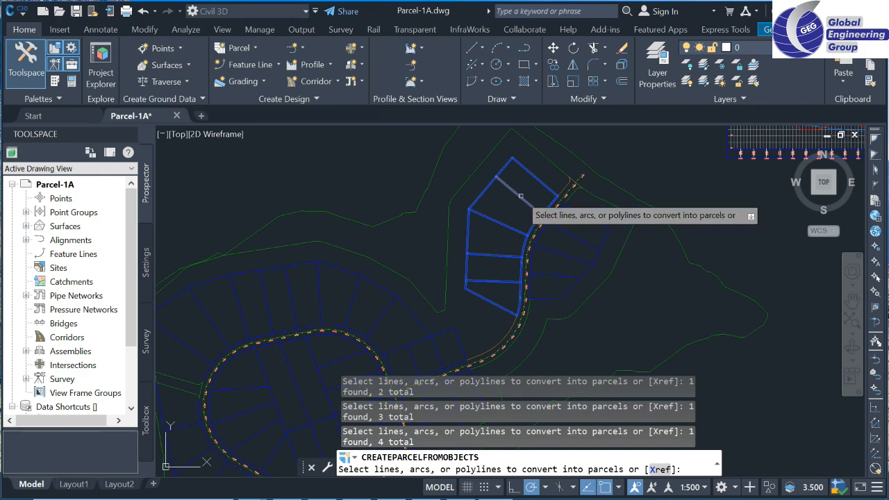
{"action": "left_click", "coordinate": [521, 196]}
{"action": "key", "text": "Return"}
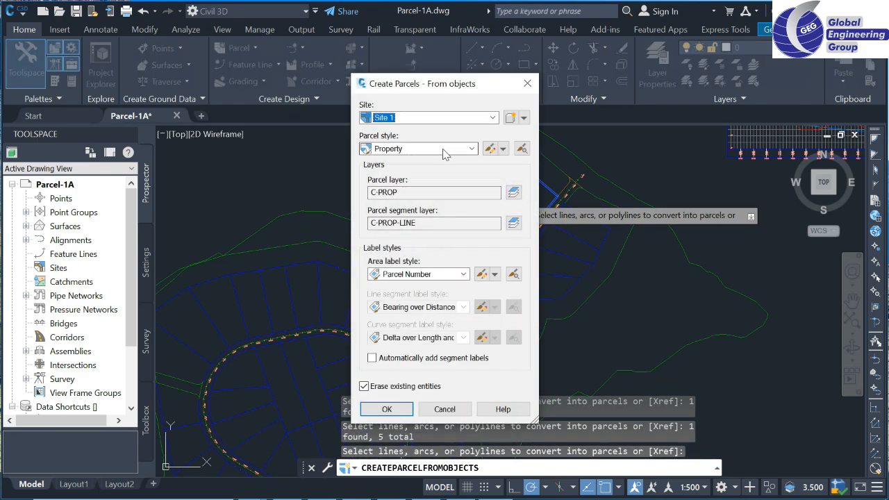
Create the parcels in Site 1 with the Single-Family style, the Parcel Number and Area label style, and automatic segment labels
{"action": "left_click", "coordinate": [472, 149]}
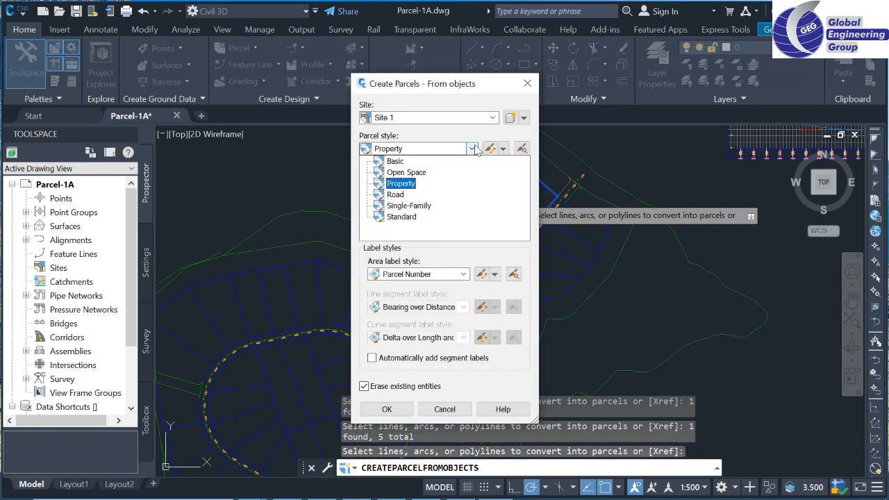
{"action": "left_click", "coordinate": [408, 205]}
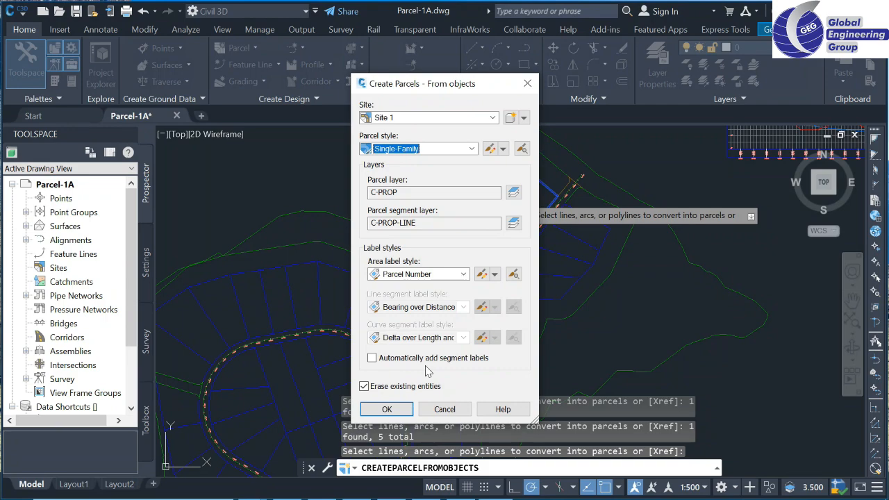
{"action": "left_click", "coordinate": [463, 275]}
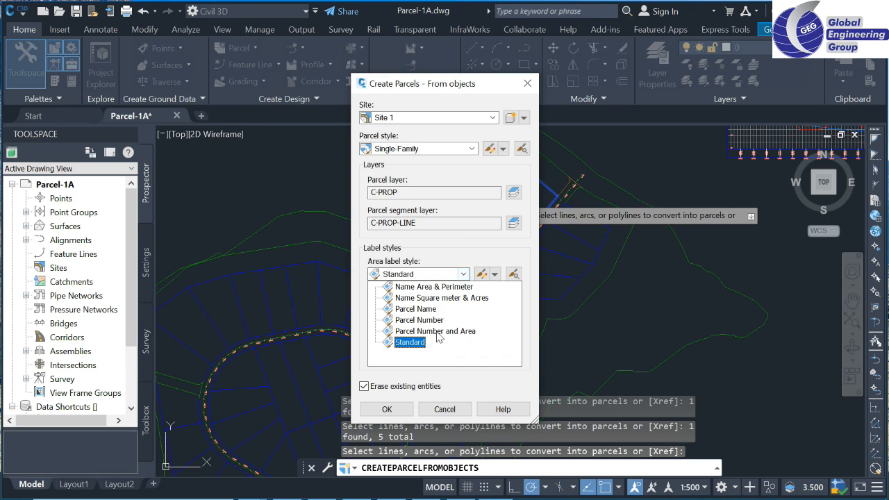
{"action": "left_click", "coordinate": [442, 298]}
{"action": "key", "text": "Up"}
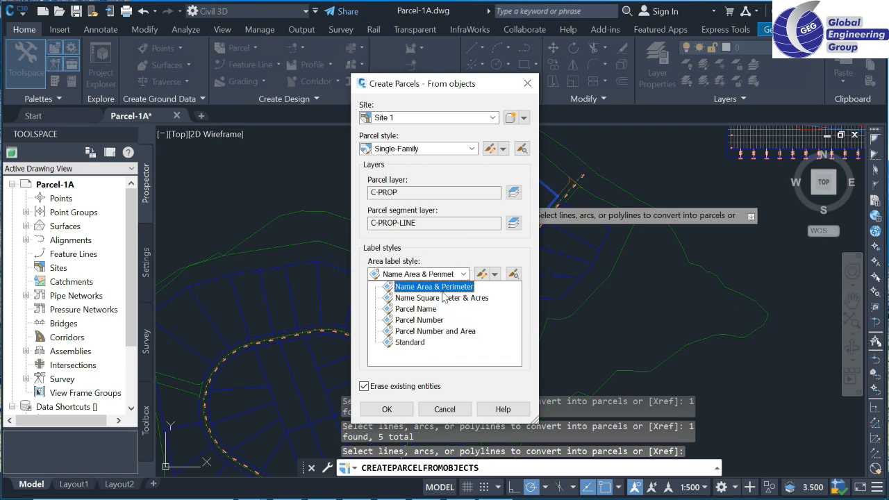
{"action": "left_click", "coordinate": [446, 332]}
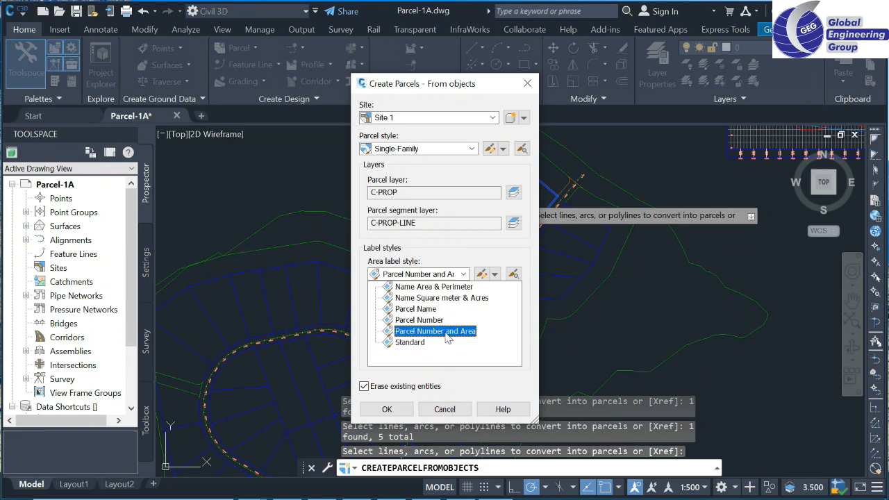
{"action": "left_click", "coordinate": [447, 333]}
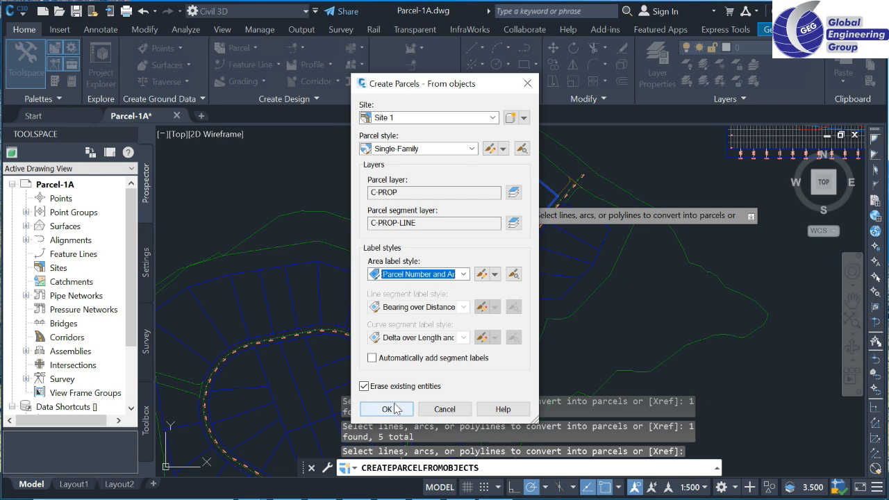
{"action": "left_click", "coordinate": [376, 358]}
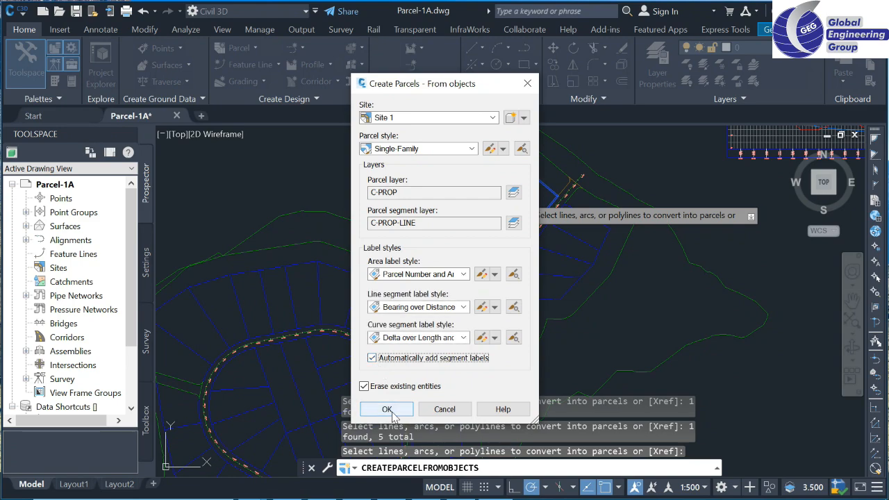
{"action": "left_click", "coordinate": [387, 409]}
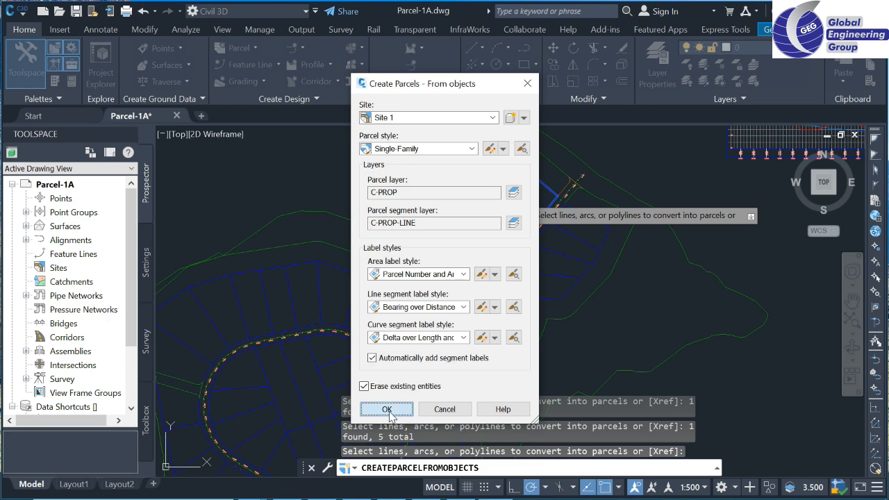
Examine the new parcels west of First Street, including their number labels and the bearing, distance and curve labels on their segments
{"action": "scroll", "coordinate": [513, 219], "scroll_direction": "up", "scroll_amount": 3}
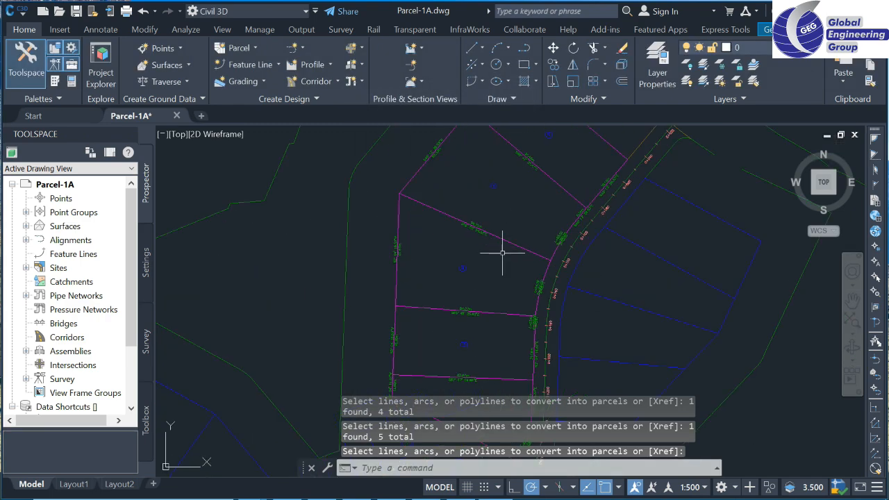
{"action": "scroll", "coordinate": [504, 250], "scroll_direction": "down", "scroll_amount": 4}
{"action": "scroll", "coordinate": [476, 270], "scroll_direction": "up", "scroll_amount": 5}
{"action": "scroll", "coordinate": [492, 148], "scroll_direction": "up", "scroll_amount": 2}
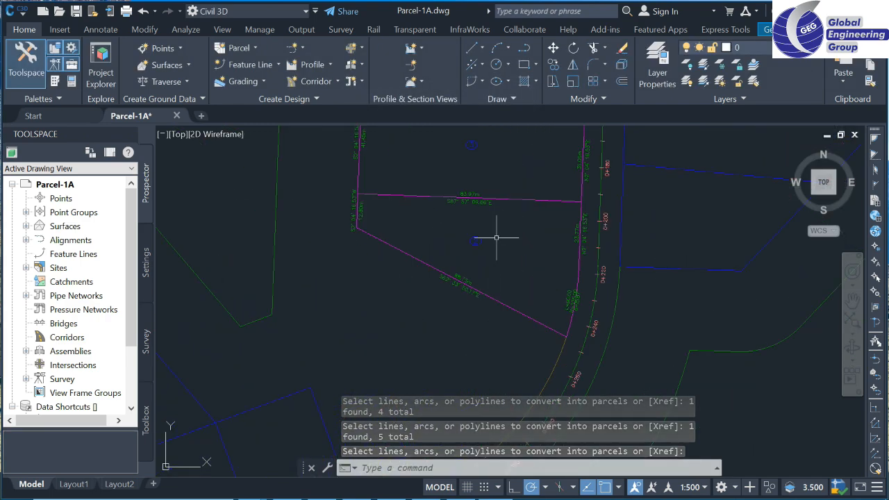
{"action": "scroll", "coordinate": [497, 238], "scroll_direction": "up", "scroll_amount": 4}
{"action": "scroll", "coordinate": [460, 248], "scroll_direction": "down", "scroll_amount": 6}
{"action": "scroll", "coordinate": [456, 159], "scroll_direction": "up", "scroll_amount": 2}
{"action": "scroll", "coordinate": [456, 160], "scroll_direction": "up", "scroll_amount": 2}
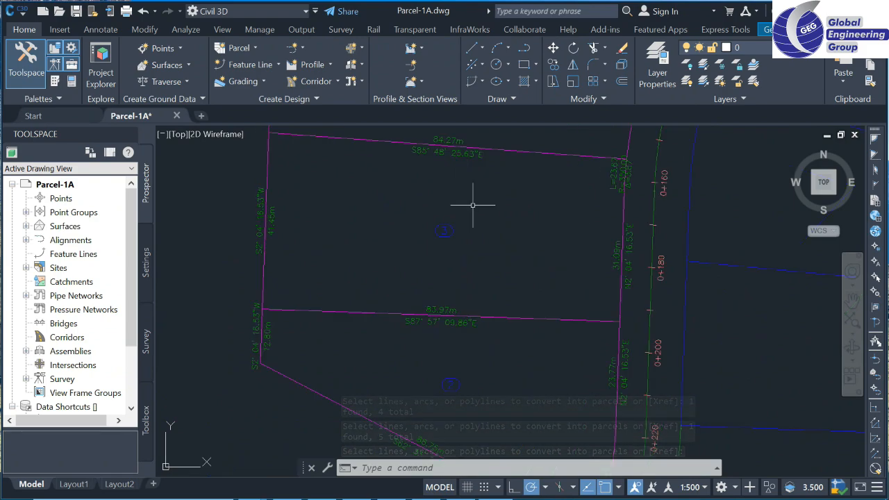
{"action": "scroll", "coordinate": [473, 212], "scroll_direction": "down", "scroll_amount": 5}
{"action": "scroll", "coordinate": [479, 159], "scroll_direction": "up", "scroll_amount": 5}
{"action": "scroll", "coordinate": [489, 195], "scroll_direction": "down", "scroll_amount": 5}
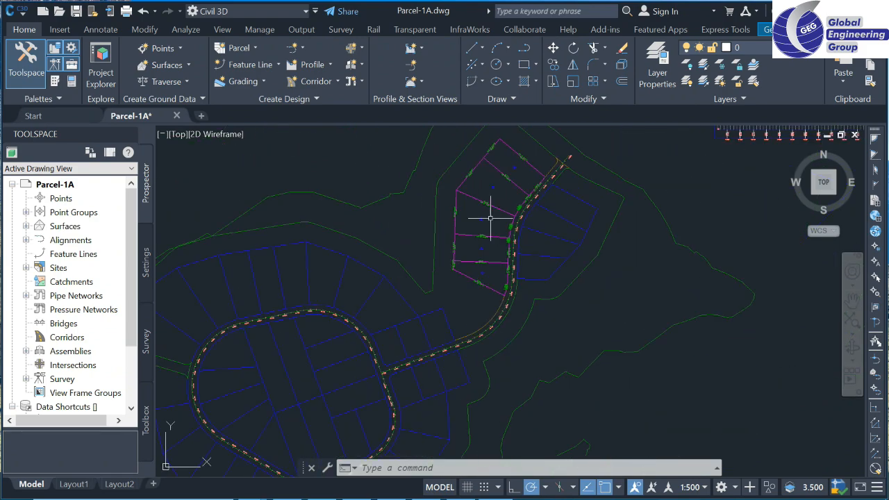
{"action": "scroll", "coordinate": [507, 177], "scroll_direction": "up", "scroll_amount": 6}
{"action": "scroll", "coordinate": [504, 210], "scroll_direction": "down", "scroll_amount": 5}
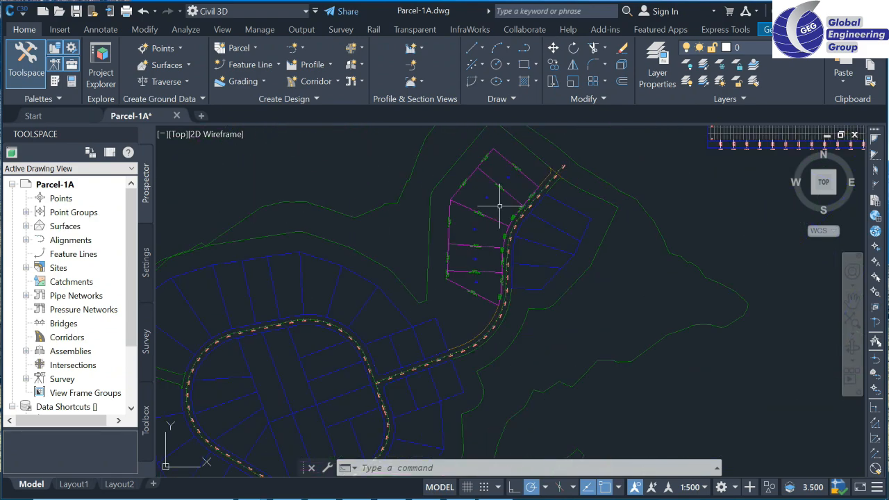
{"action": "scroll", "coordinate": [528, 163], "scroll_direction": "up", "scroll_amount": 3}
{"action": "scroll", "coordinate": [519, 177], "scroll_direction": "down", "scroll_amount": 6}
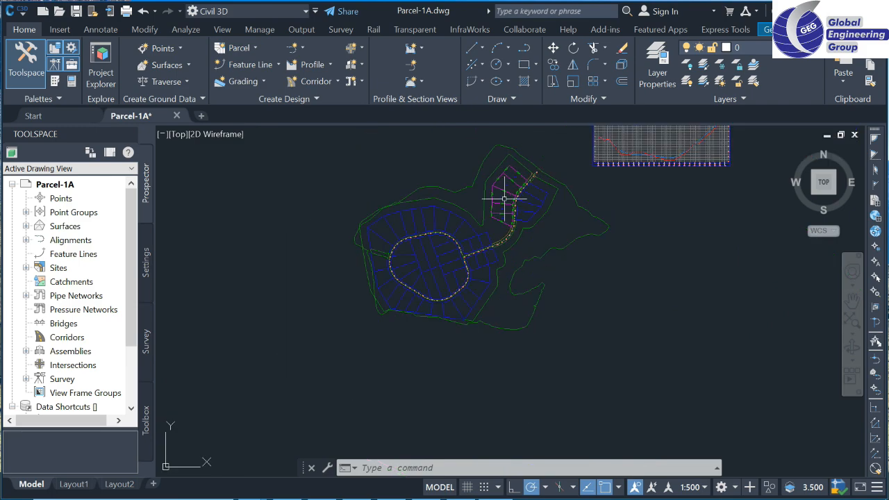
Review the properties of the southernmost new parcel, including its style, area, perimeter and number
{"action": "scroll", "coordinate": [504, 200], "scroll_direction": "up", "scroll_amount": 12}
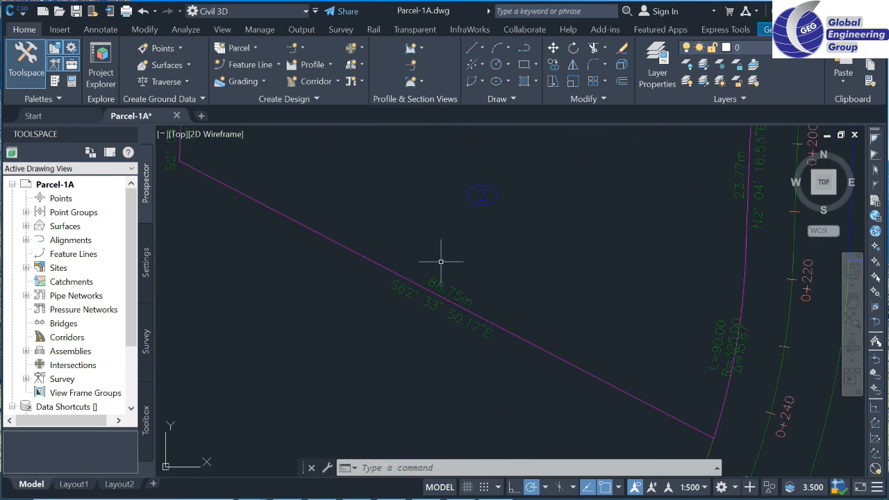
{"action": "left_click", "coordinate": [482, 195]}
{"action": "right_click", "coordinate": [482, 196]}
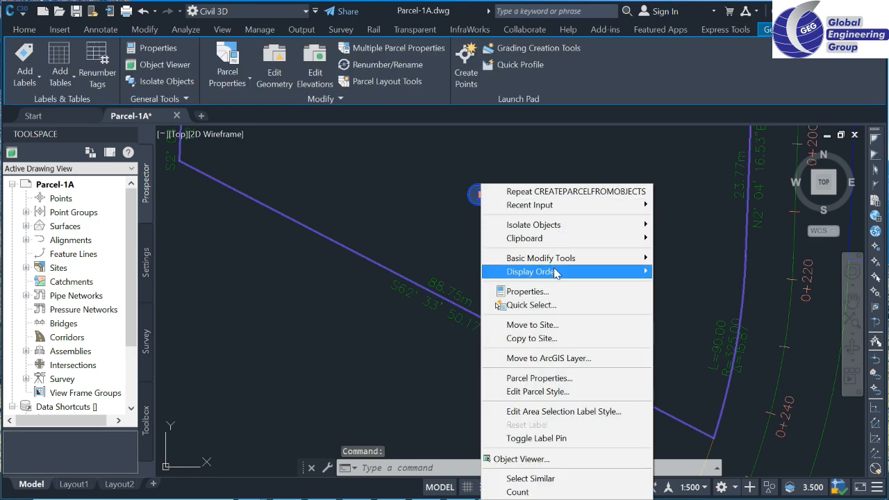
{"action": "left_click", "coordinate": [553, 297]}
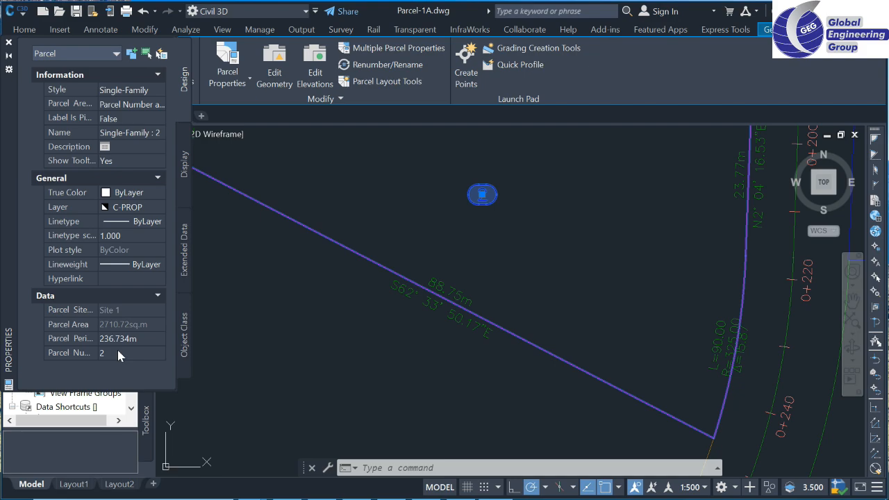
{"action": "left_click", "coordinate": [9, 43]}
{"action": "scroll", "coordinate": [626, 271], "scroll_direction": "down", "scroll_amount": 2}
{"action": "scroll", "coordinate": [622, 275], "scroll_direction": "down", "scroll_amount": 5}
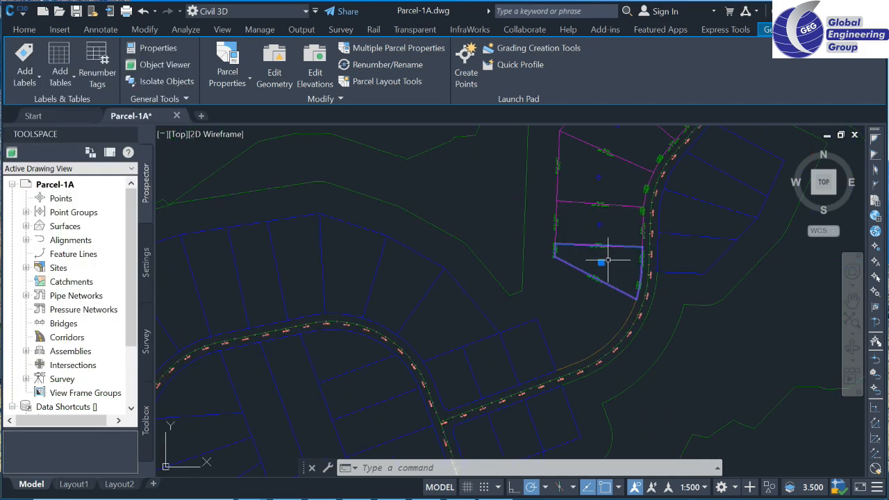
{"action": "key", "text": "Escape"}
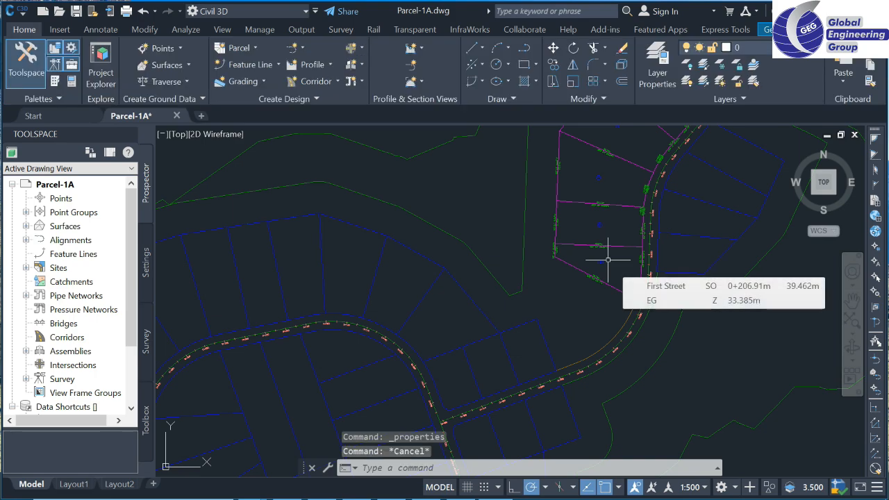
Start renumbering the parcels in Site 1 with starting number 101 and increment 1
{"action": "scroll", "coordinate": [597, 253], "scroll_direction": "down", "scroll_amount": 4}
{"action": "scroll", "coordinate": [628, 242], "scroll_direction": "up", "scroll_amount": 2}
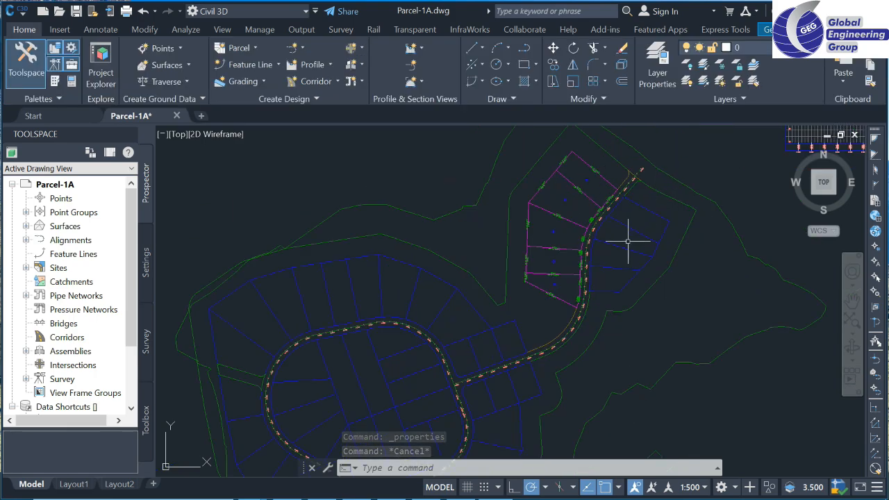
{"action": "scroll", "coordinate": [545, 278], "scroll_direction": "up", "scroll_amount": 4}
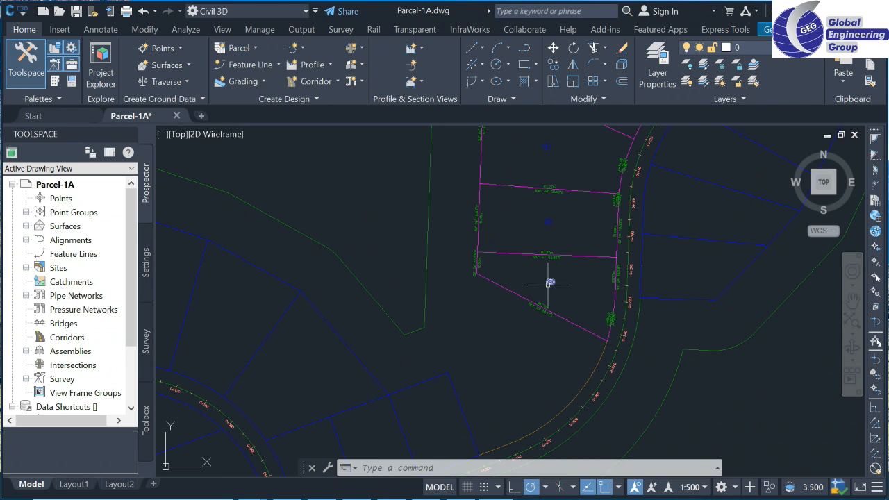
{"action": "left_click", "coordinate": [550, 283]}
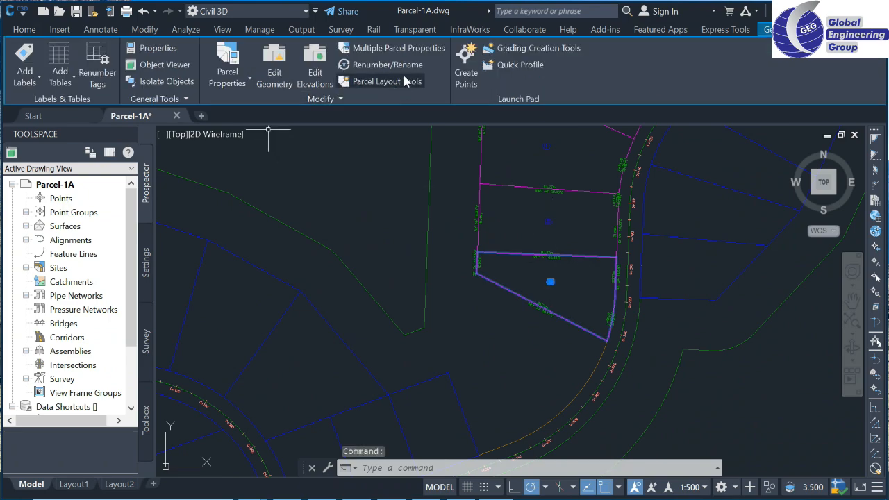
{"action": "left_click", "coordinate": [399, 65]}
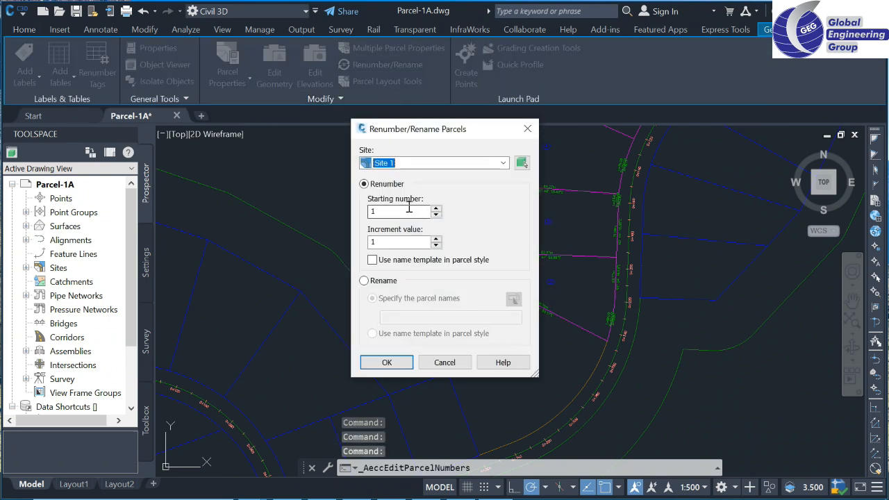
{"action": "left_click", "coordinate": [382, 210]}
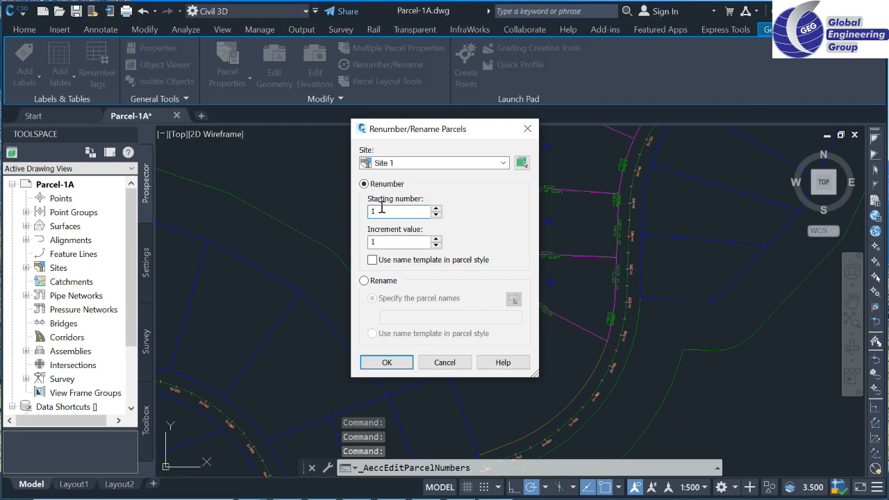
{"action": "type", "text": "01"}
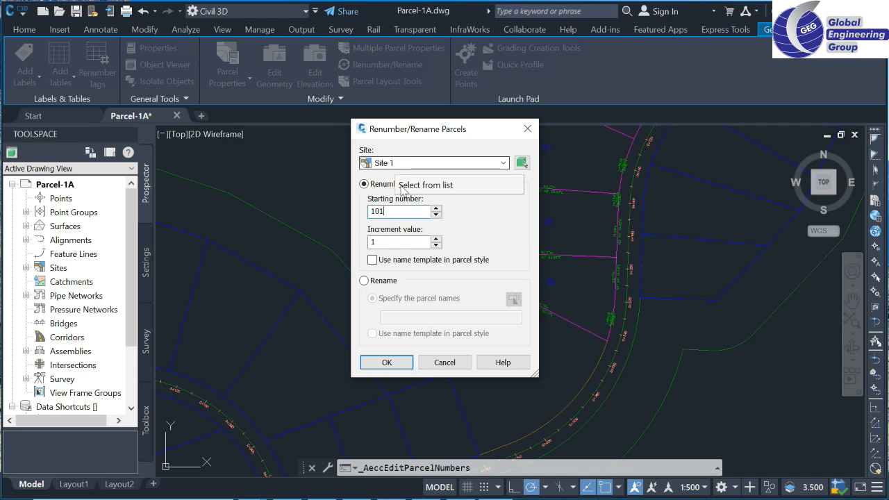
{"action": "left_click", "coordinate": [383, 362]}
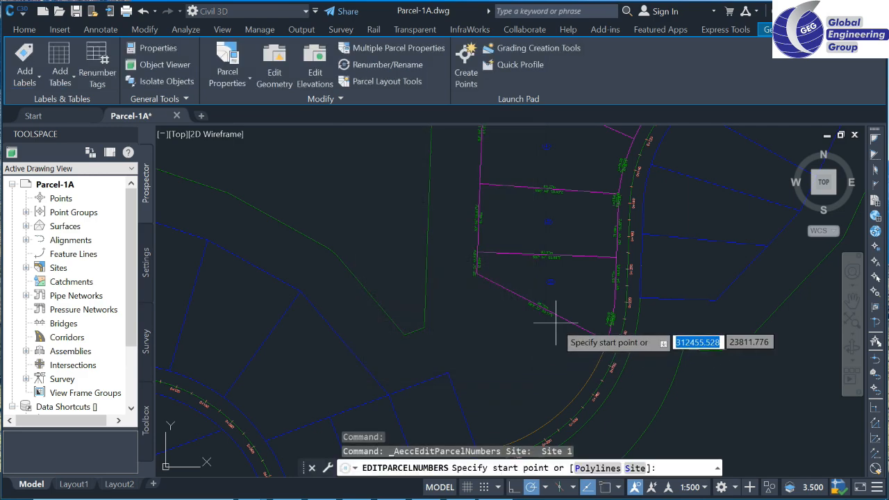
Trace the renumbering path from the northernmost to the southernmost parcel west of First Street and apply the new numbers
{"action": "scroll", "coordinate": [556, 322], "scroll_direction": "down", "scroll_amount": 4}
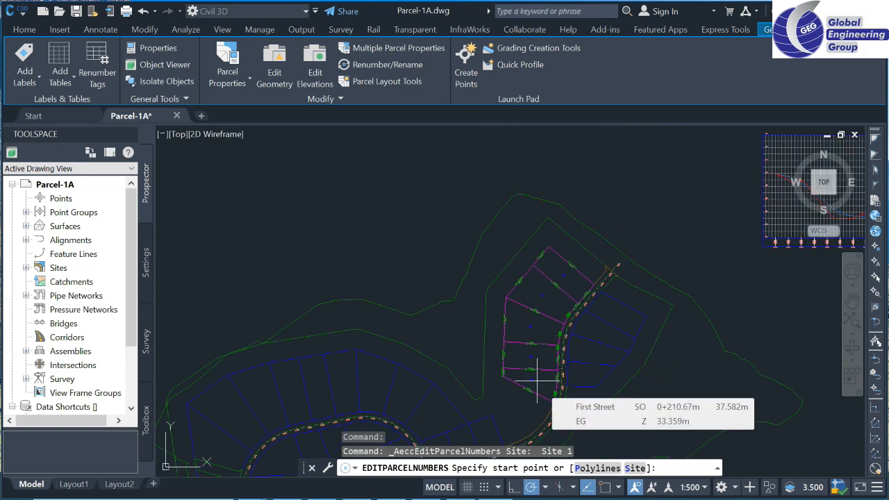
{"action": "scroll", "coordinate": [550, 299], "scroll_direction": "up", "scroll_amount": 2}
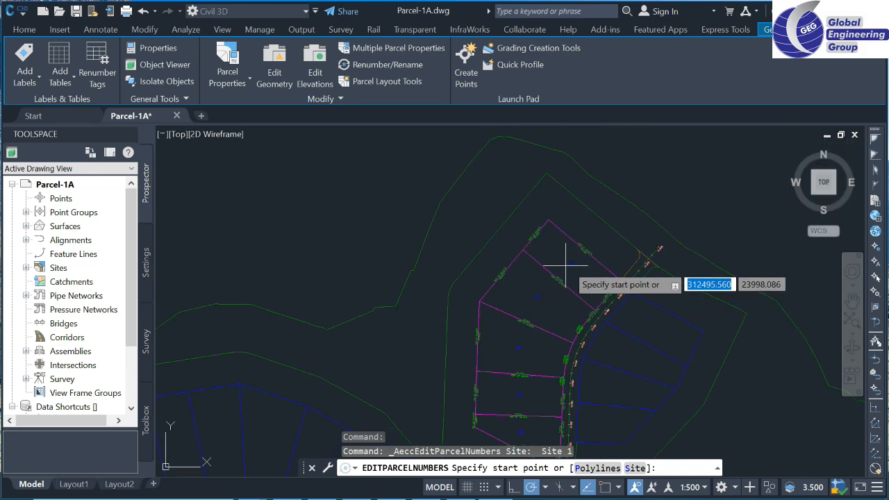
{"action": "left_click", "coordinate": [570, 274]}
{"action": "scroll", "coordinate": [530, 375], "scroll_direction": "down", "scroll_amount": 5}
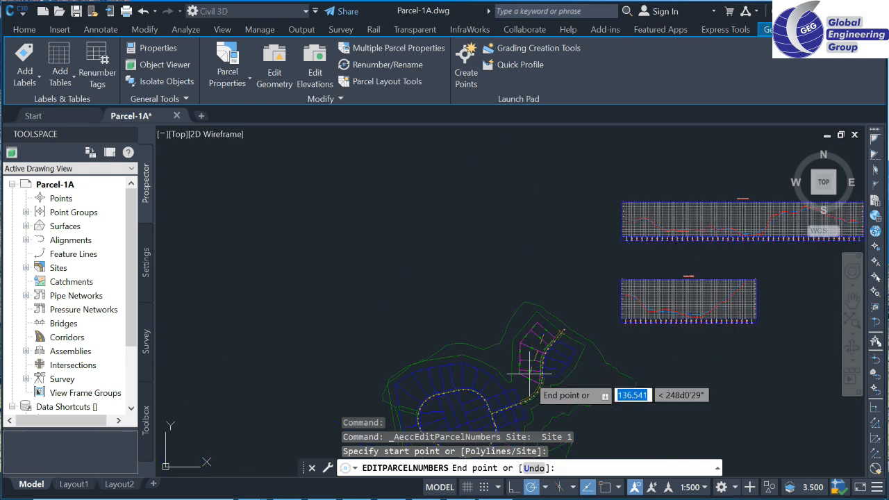
{"action": "scroll", "coordinate": [529, 375], "scroll_direction": "up", "scroll_amount": 5}
{"action": "left_click", "coordinate": [543, 358]}
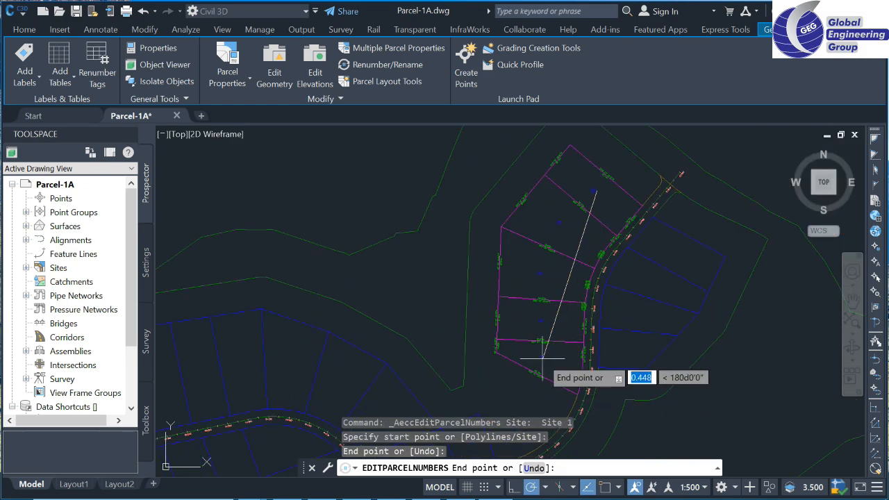
{"action": "left_click", "coordinate": [543, 359]}
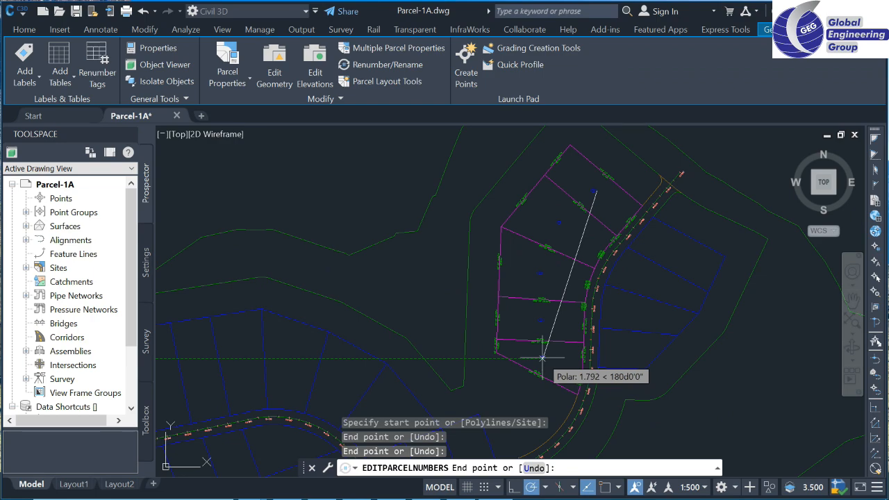
{"action": "key", "text": "Return"}
{"action": "key", "text": "Return"}
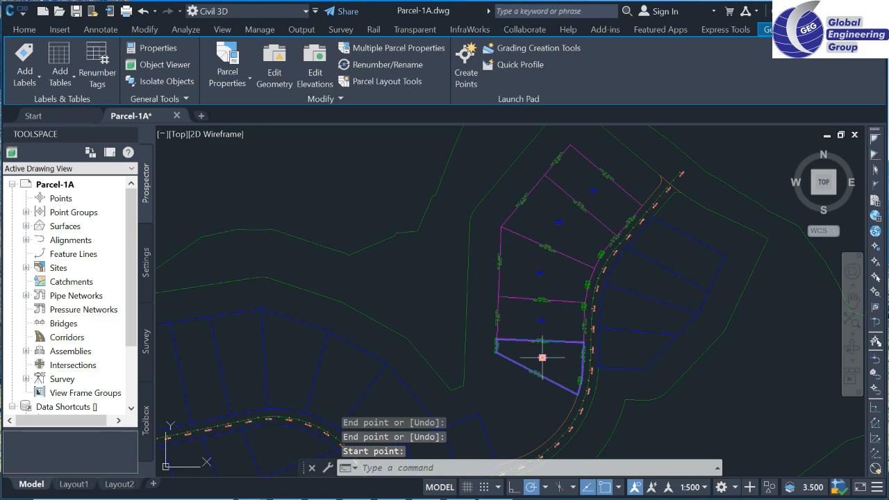
Examine the renumbered labels of the parcels west of First Street, from the northernmost to the southernmost parcel
{"action": "scroll", "coordinate": [609, 198], "scroll_direction": "up", "scroll_amount": 5}
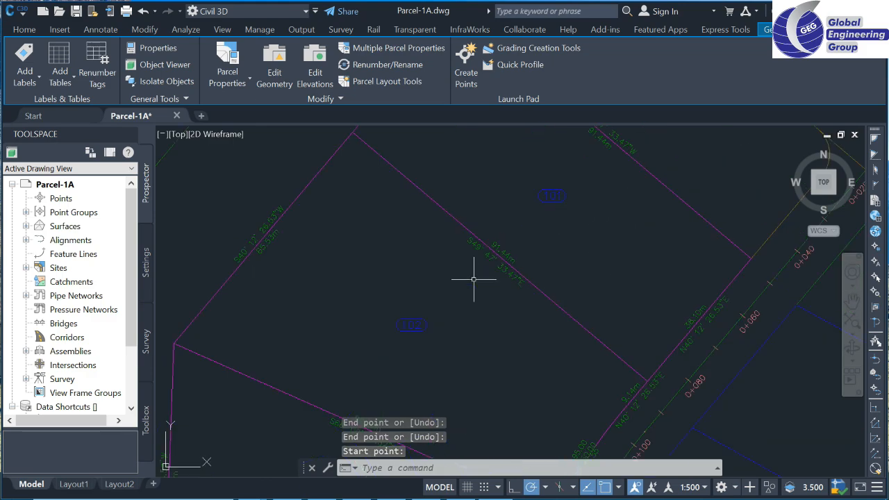
{"action": "scroll", "coordinate": [428, 347], "scroll_direction": "down", "scroll_amount": 4}
{"action": "scroll", "coordinate": [408, 405], "scroll_direction": "up", "scroll_amount": 2}
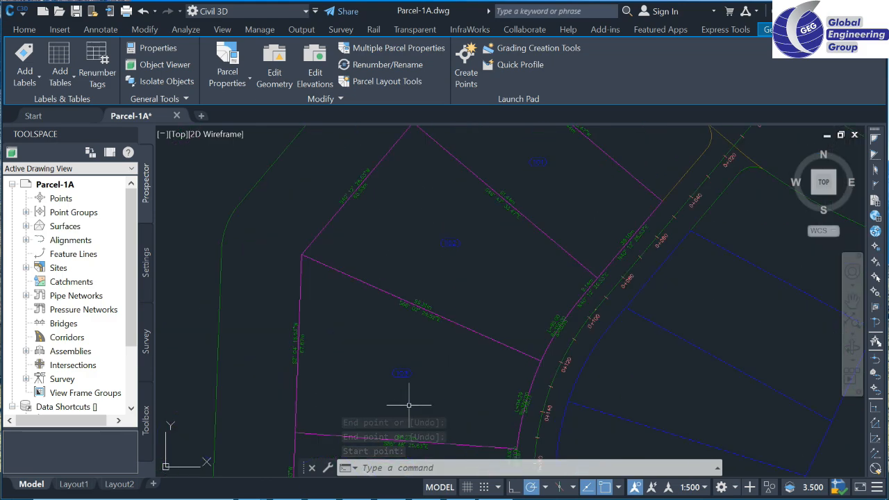
{"action": "scroll", "coordinate": [409, 405], "scroll_direction": "up", "scroll_amount": 1}
{"action": "scroll", "coordinate": [409, 407], "scroll_direction": "down", "scroll_amount": 4}
{"action": "scroll", "coordinate": [407, 446], "scroll_direction": "up", "scroll_amount": 1}
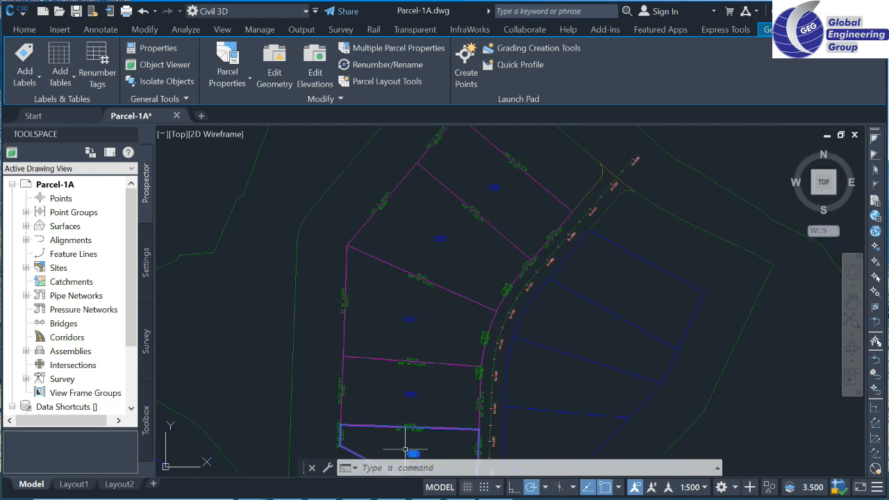
{"action": "scroll", "coordinate": [405, 450], "scroll_direction": "up", "scroll_amount": 3}
{"action": "scroll", "coordinate": [426, 338], "scroll_direction": "down", "scroll_amount": 4}
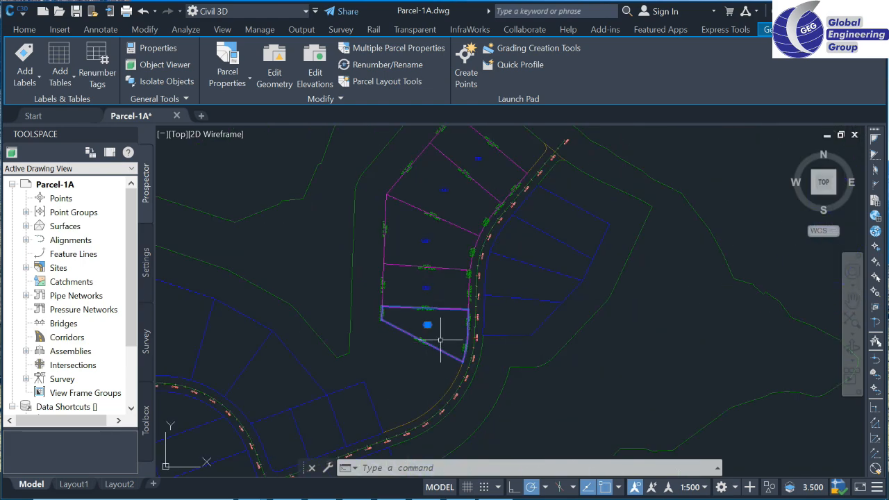
{"action": "scroll", "coordinate": [440, 339], "scroll_direction": "up", "scroll_amount": 6}
{"action": "left_click", "coordinate": [441, 331]}
{"action": "left_click", "coordinate": [442, 331]}
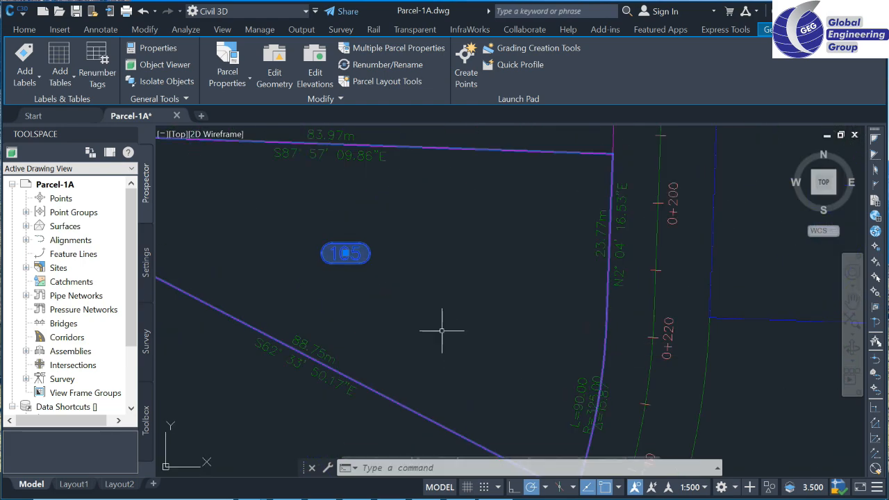
{"action": "left_click", "coordinate": [441, 331]}
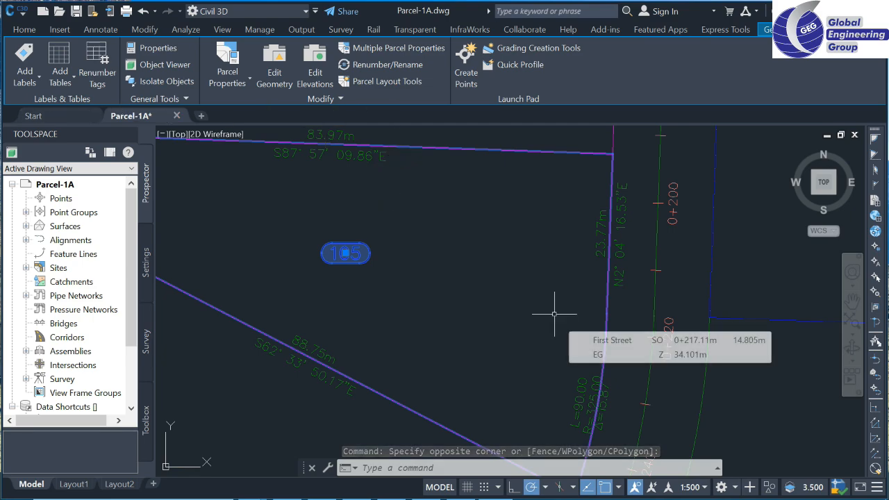
{"action": "scroll", "coordinate": [555, 314], "scroll_direction": "down", "scroll_amount": 4}
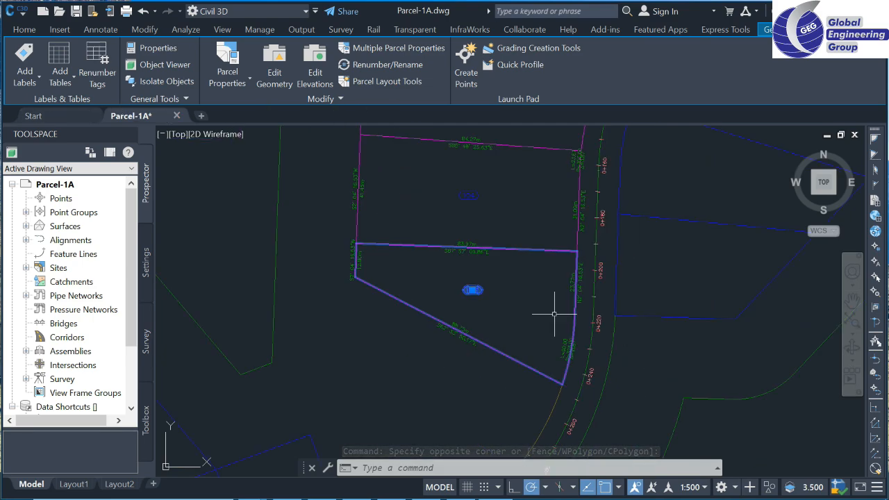
Review the southernmost parcel's information, composition, inverse analysis of its segments and user-defined properties
{"action": "left_click", "coordinate": [229, 59]}
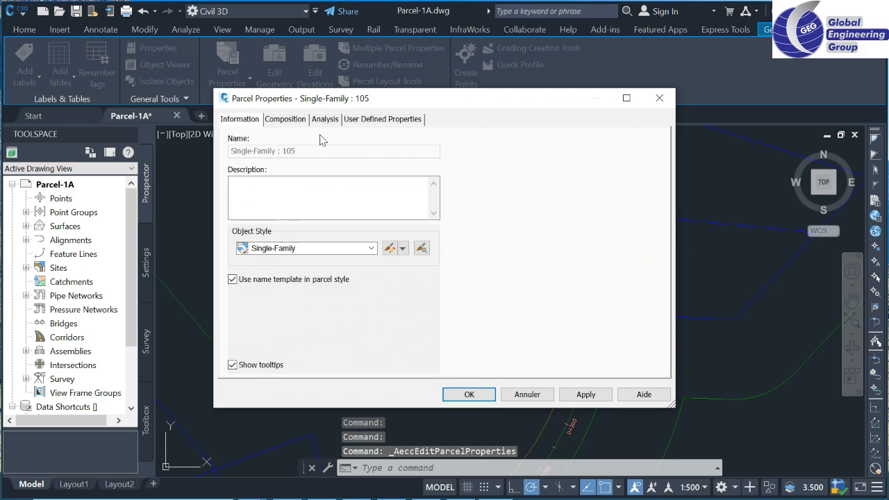
{"action": "left_click", "coordinate": [285, 120]}
{"action": "left_click", "coordinate": [254, 120]}
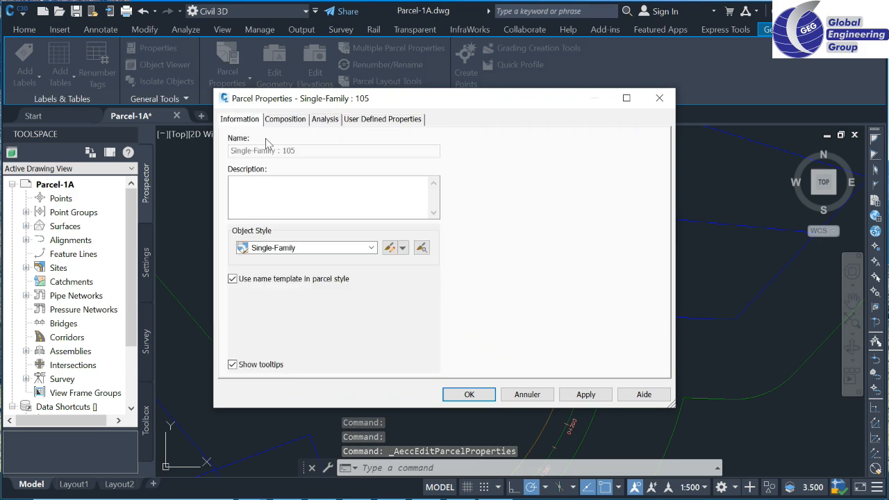
{"action": "left_click", "coordinate": [322, 121]}
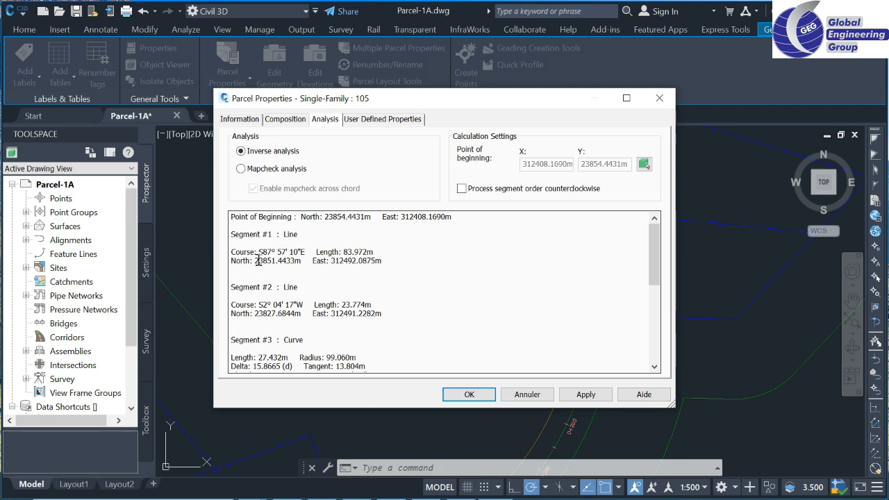
{"action": "scroll", "coordinate": [324, 300], "scroll_direction": "down", "scroll_amount": 2}
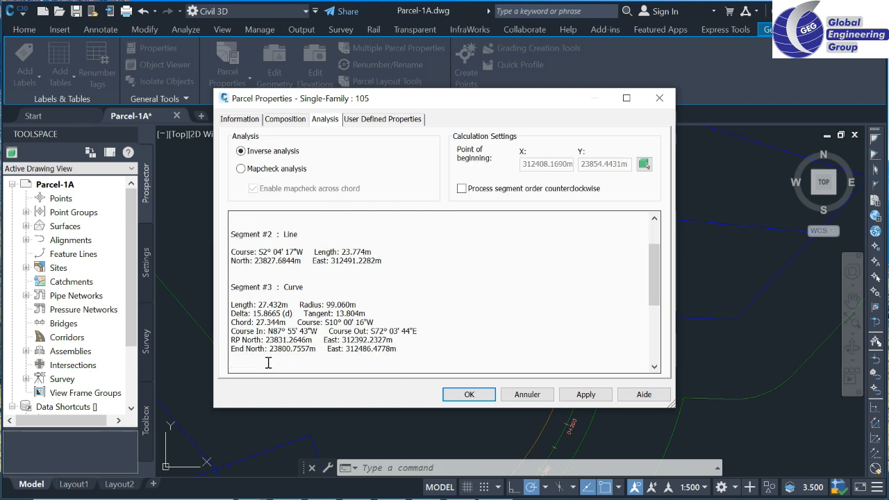
{"action": "scroll", "coordinate": [291, 341], "scroll_direction": "up", "scroll_amount": 3}
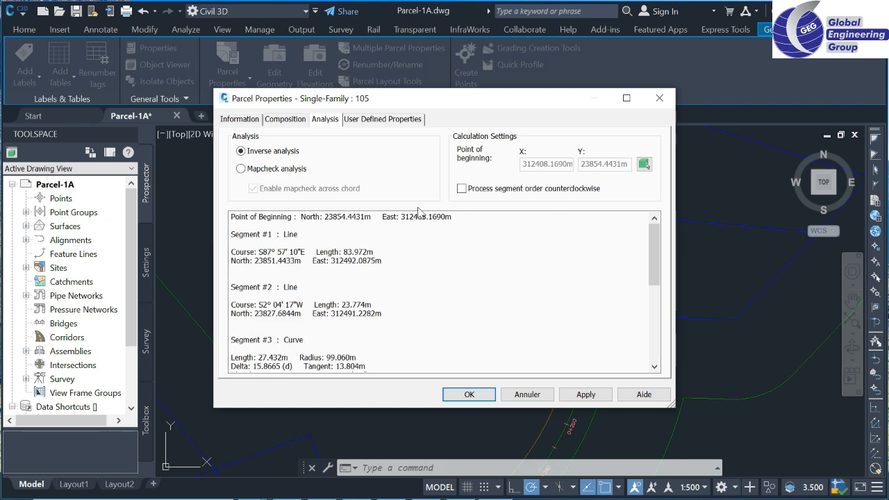
{"action": "left_click", "coordinate": [397, 122]}
{"action": "left_click", "coordinate": [657, 98]}
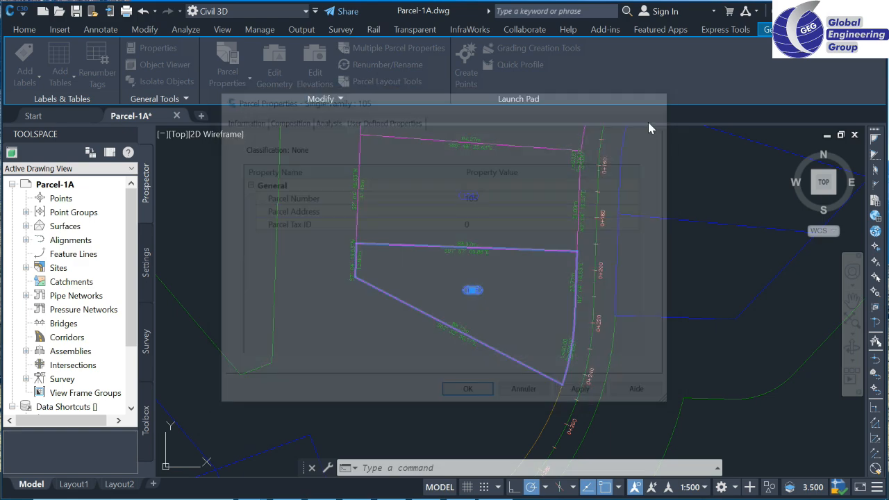
Check the southernmost parcel's general object properties, including style, layer, site, area, perimeter and number
{"action": "right_click", "coordinate": [472, 292]}
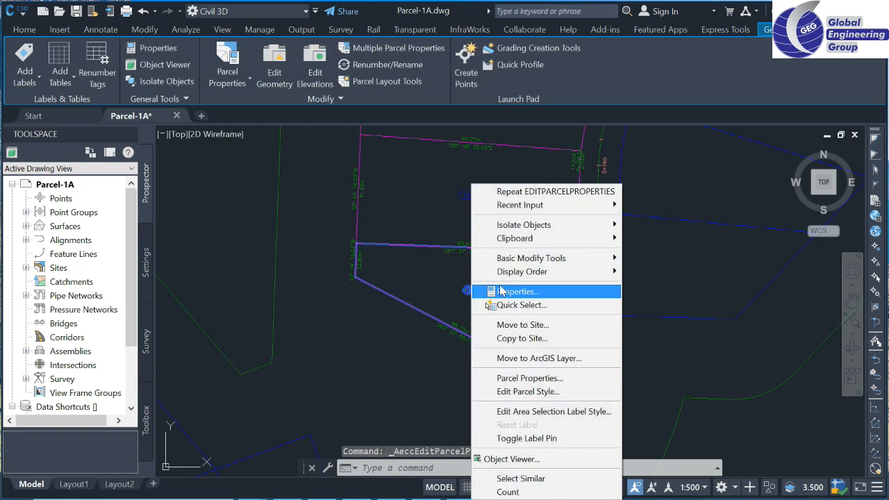
{"action": "left_click", "coordinate": [495, 289]}
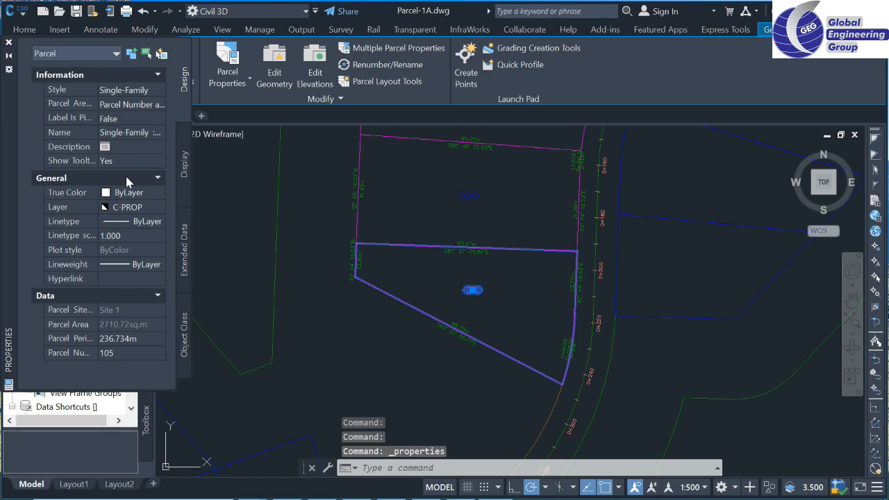
{"action": "left_click", "coordinate": [8, 43]}
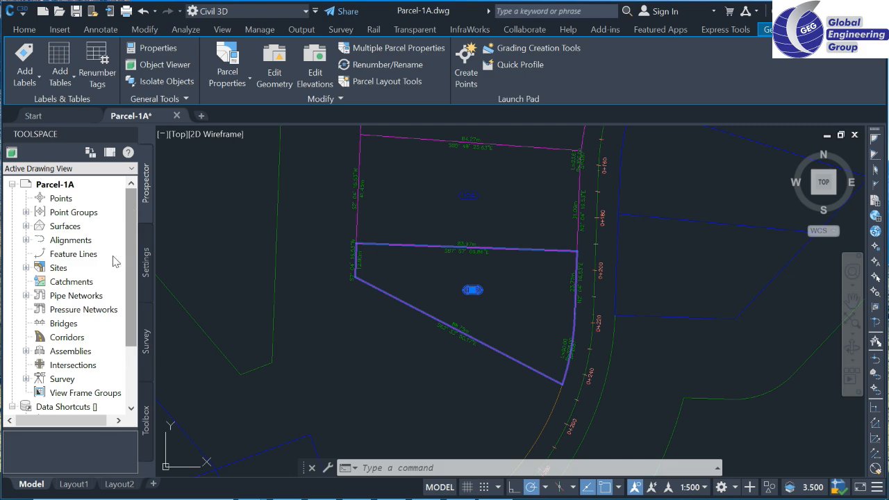
Open the Parcel-1B drawing from the DESSIN folder
{"action": "left_click", "coordinate": [34, 115]}
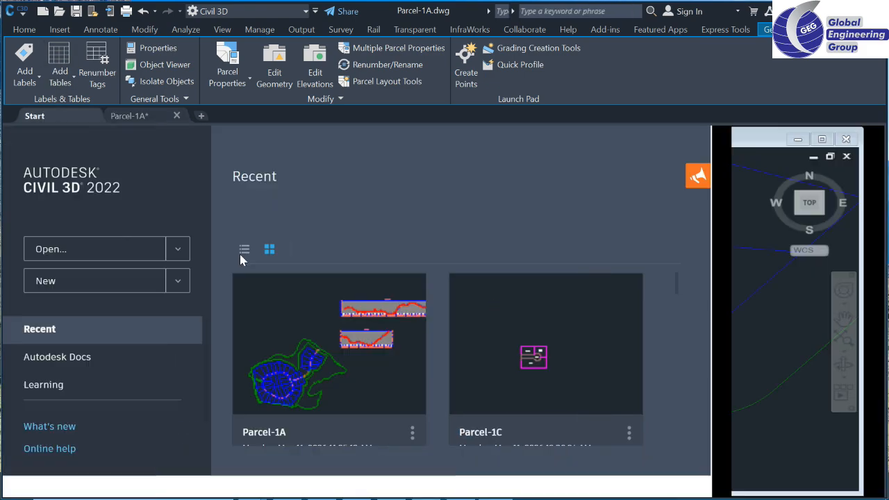
{"action": "left_click", "coordinate": [146, 252]}
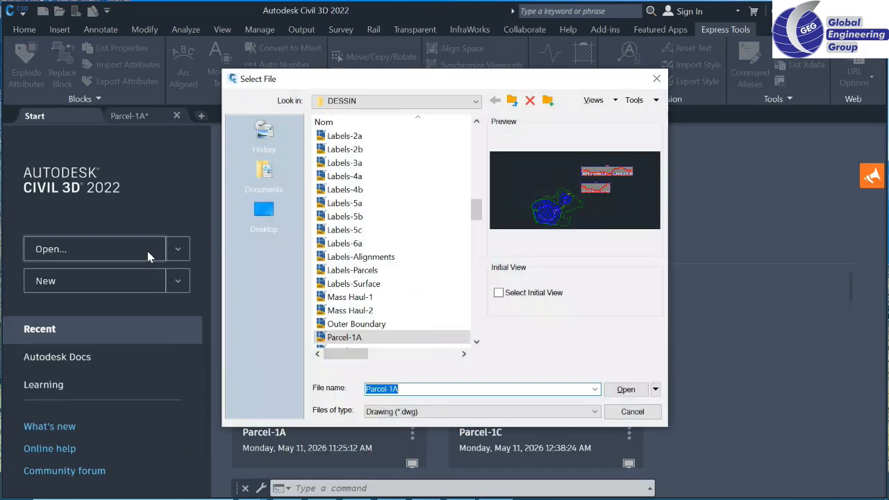
{"action": "scroll", "coordinate": [389, 305], "scroll_direction": "down", "scroll_amount": 2}
{"action": "left_click", "coordinate": [375, 270]}
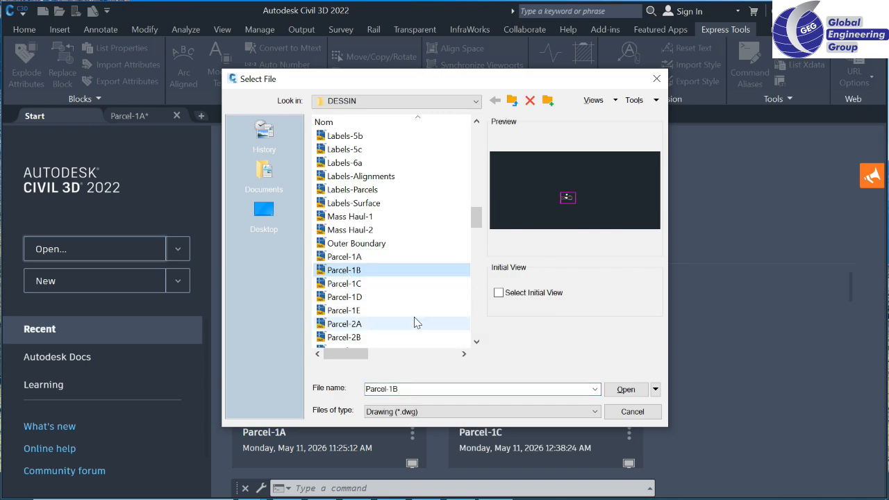
{"action": "left_click", "coordinate": [630, 389]}
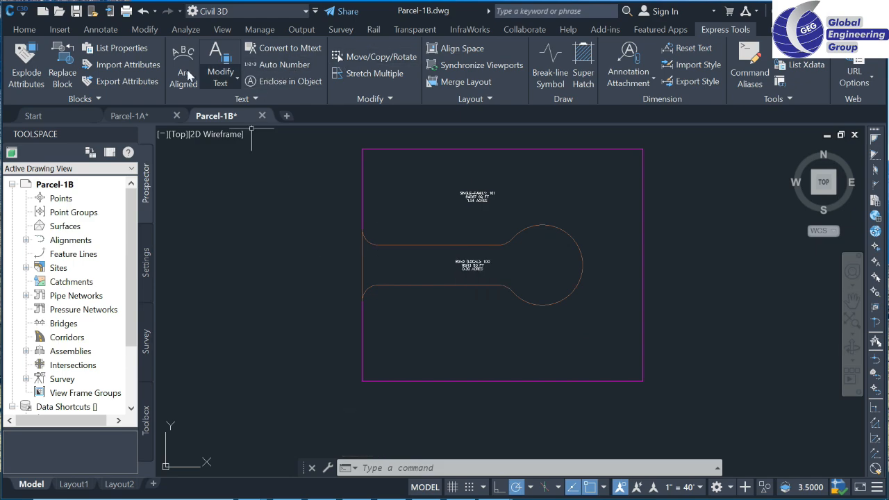
Start free-form parcel creation by layout in site Subdivision A with the Single-Family parcel style and Standard area label style
{"action": "left_click", "coordinate": [23, 31]}
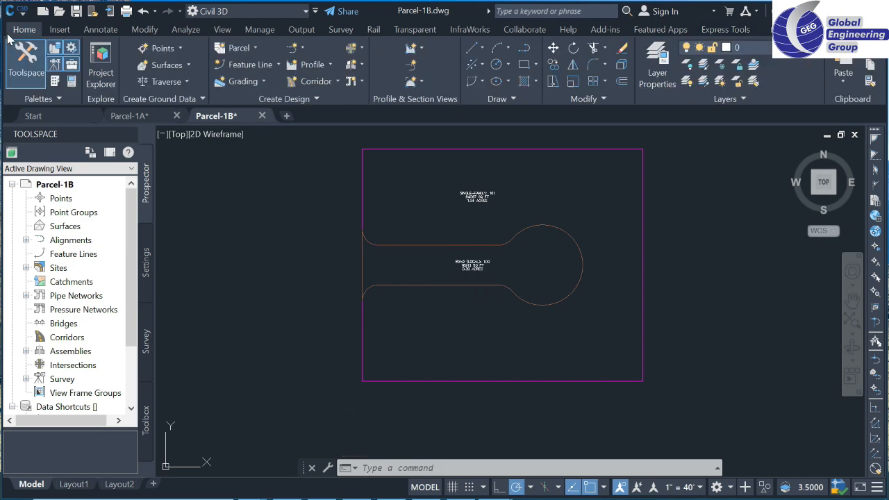
{"action": "left_click", "coordinate": [255, 53]}
{"action": "left_click", "coordinate": [266, 75]}
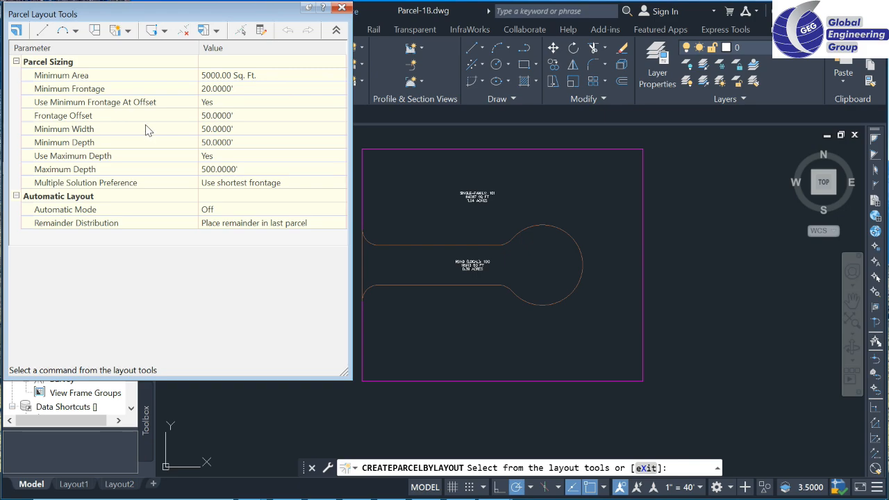
{"action": "left_click", "coordinate": [127, 31]}
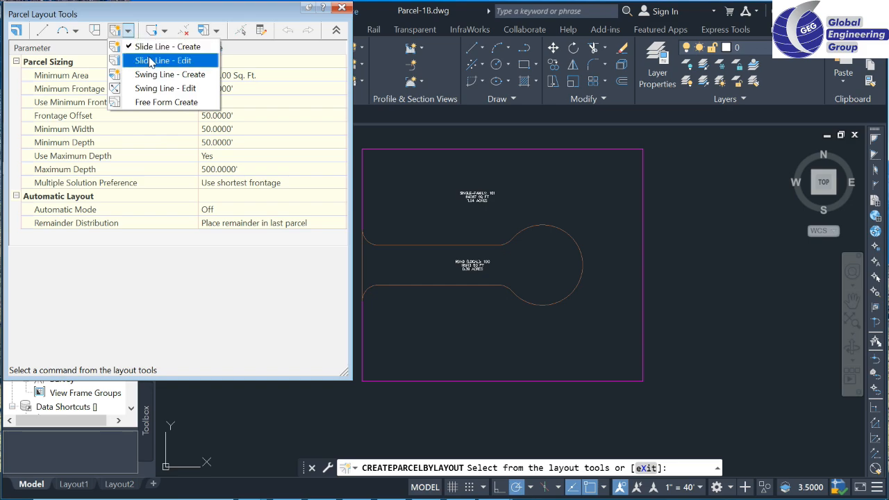
{"action": "left_click", "coordinate": [161, 102]}
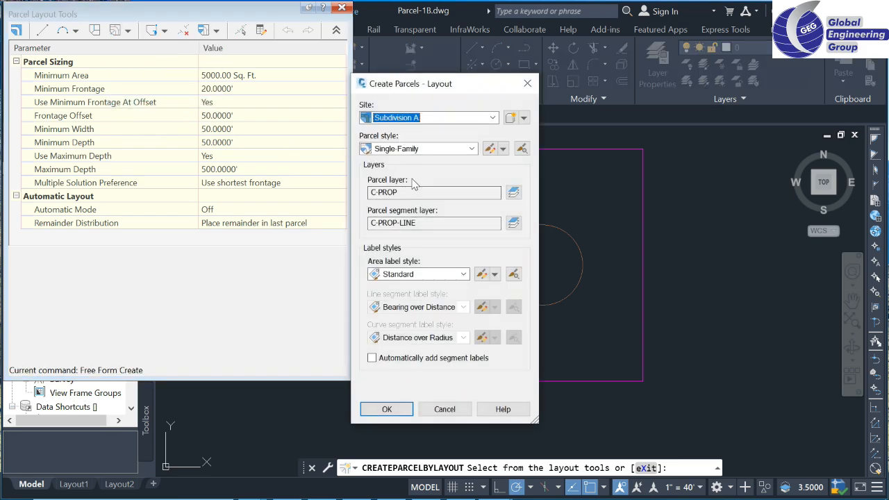
{"action": "left_click", "coordinate": [387, 410]}
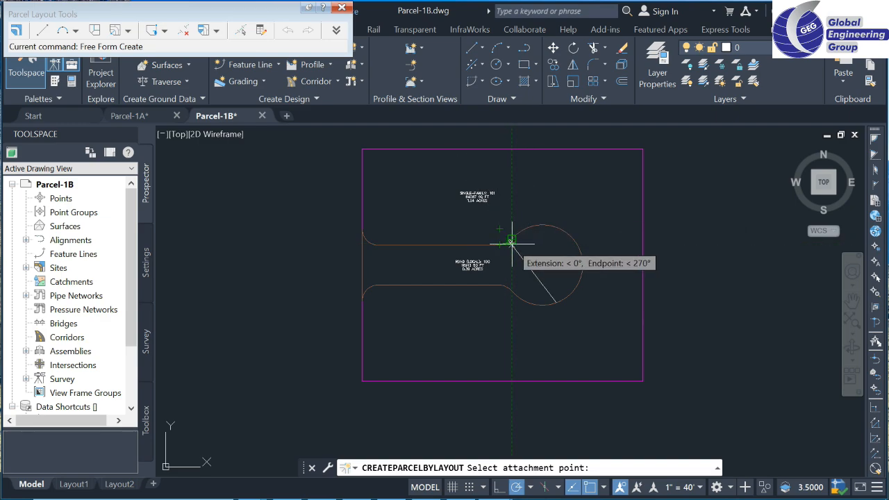
Create free-form lot lines across the neck of the cul-de-sac and from the north boundary to the cul-de-sac bulb
{"action": "left_click", "coordinate": [512, 236]}
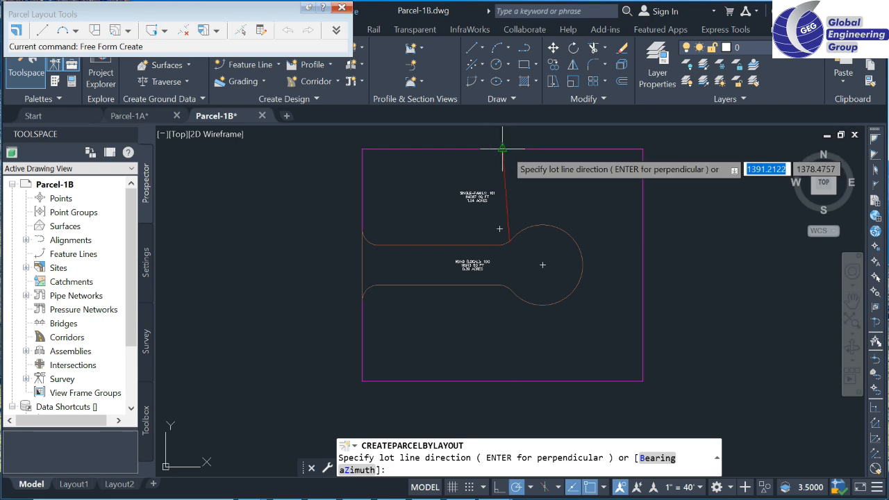
{"action": "left_click", "coordinate": [511, 149]}
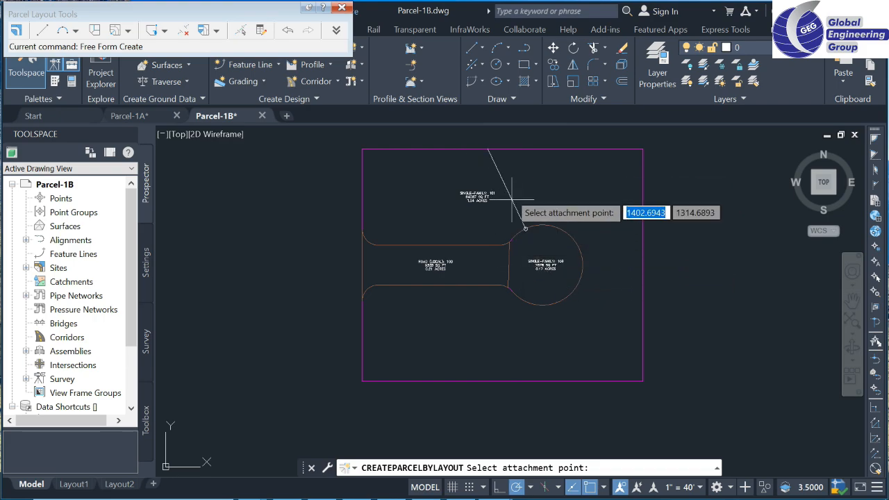
{"action": "left_click", "coordinate": [529, 149]}
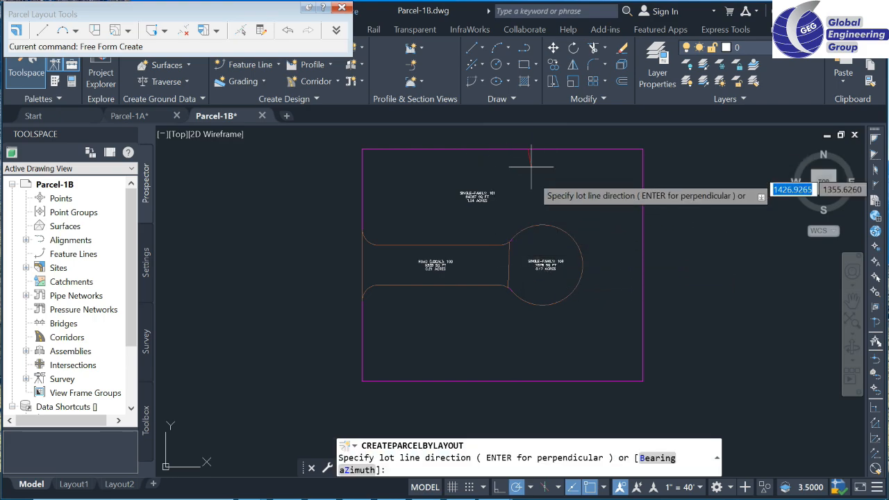
{"action": "left_click", "coordinate": [531, 223]}
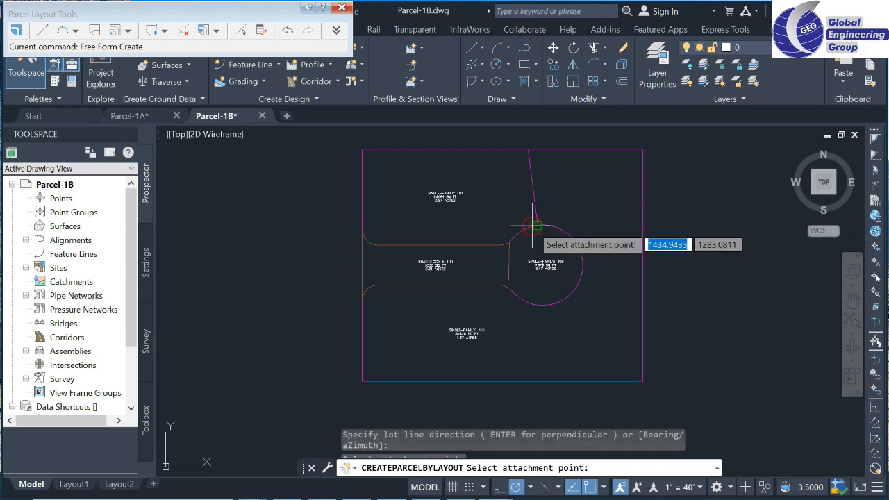
Create free-form lot lines from the bulb's east side to the east boundary and from its southwest side to the property's southwest corner
{"action": "left_click", "coordinate": [591, 275]}
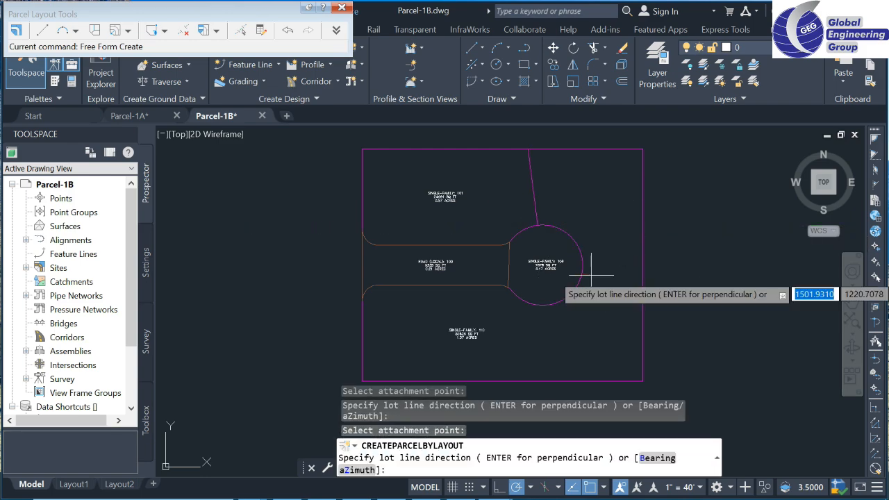
{"action": "left_click", "coordinate": [641, 314]}
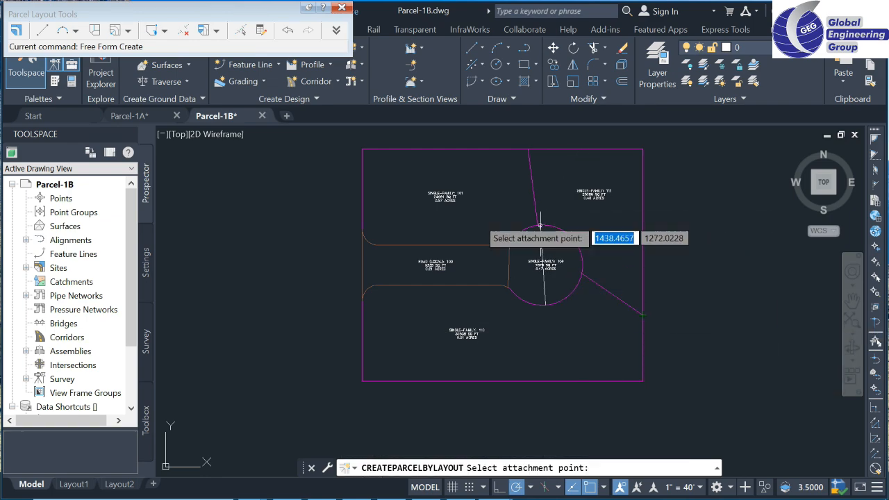
{"action": "scroll", "coordinate": [452, 176], "scroll_direction": "up", "scroll_amount": 5}
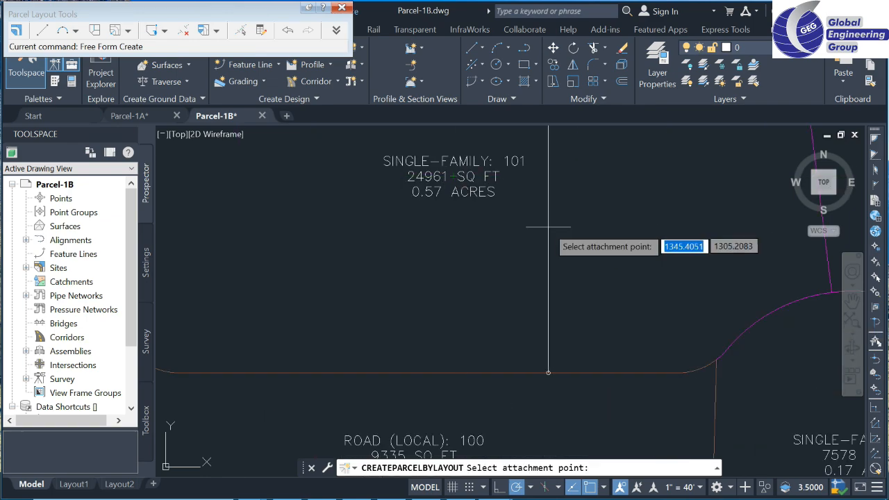
{"action": "scroll", "coordinate": [500, 208], "scroll_direction": "down", "scroll_amount": 6}
{"action": "scroll", "coordinate": [625, 193], "scroll_direction": "up", "scroll_amount": 3}
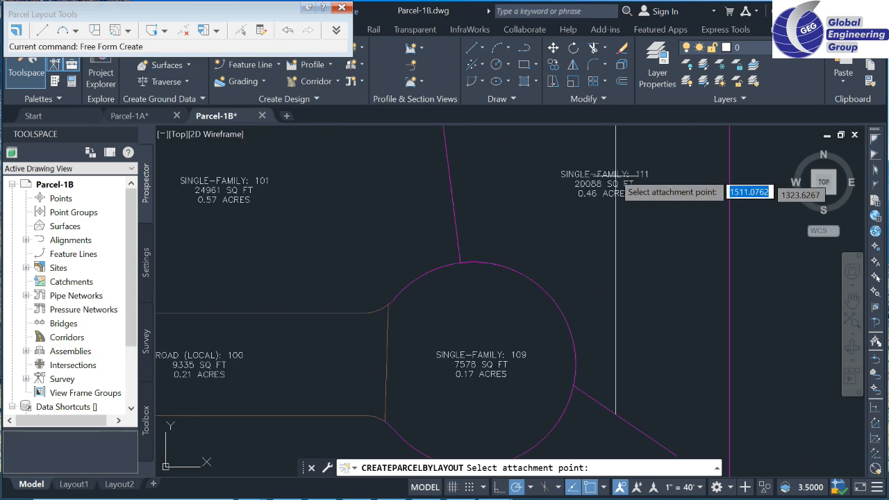
{"action": "scroll", "coordinate": [625, 193], "scroll_direction": "down", "scroll_amount": 5}
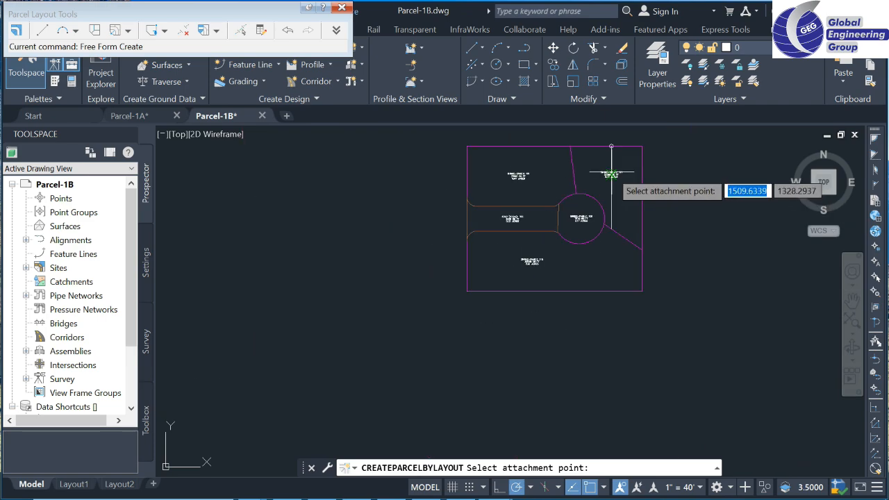
{"action": "left_click", "coordinate": [559, 235]}
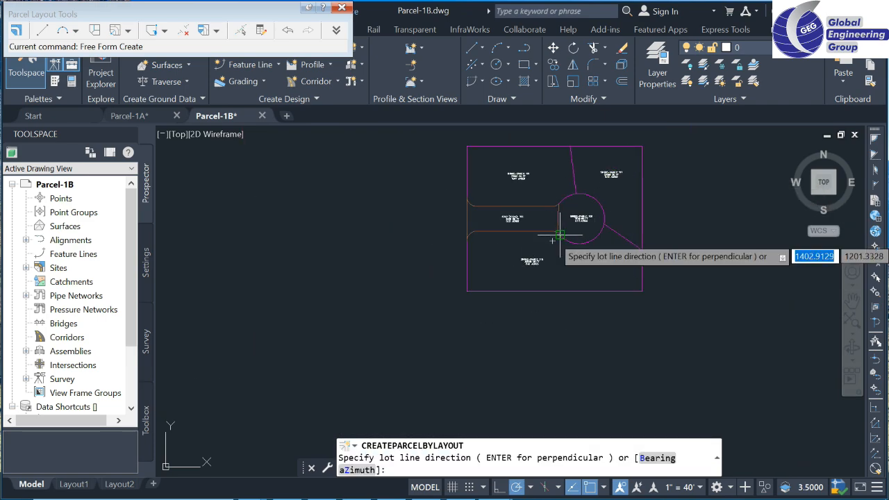
{"action": "left_click", "coordinate": [466, 292]}
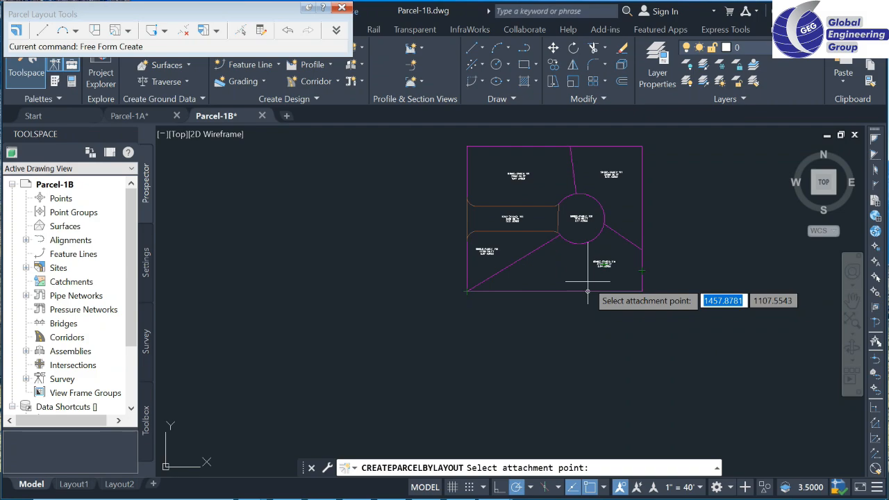
End the parcel layout and open the Parcel-1C drawing from the DESSIN folder
{"action": "left_click", "coordinate": [56, 117]}
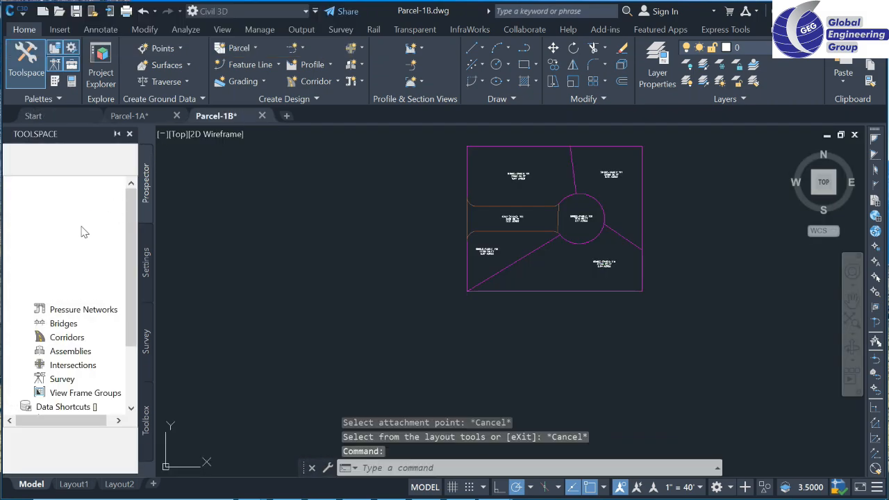
{"action": "left_click", "coordinate": [57, 118]}
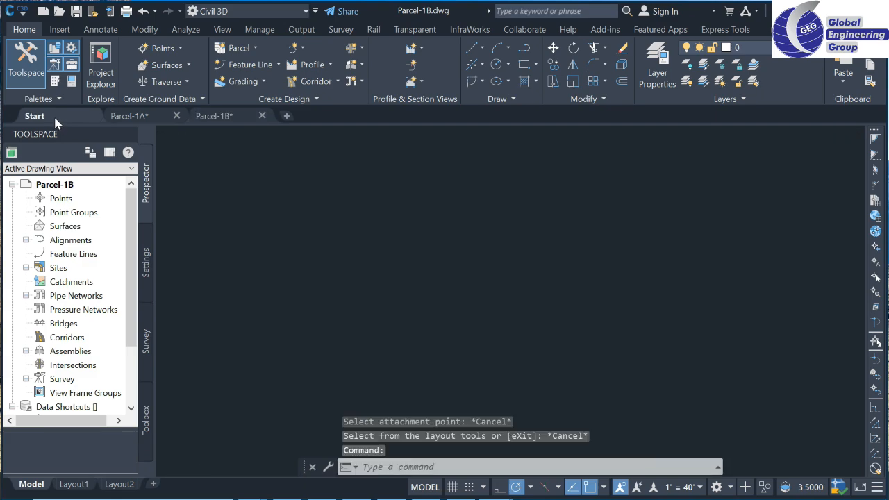
{"action": "left_click", "coordinate": [128, 250]}
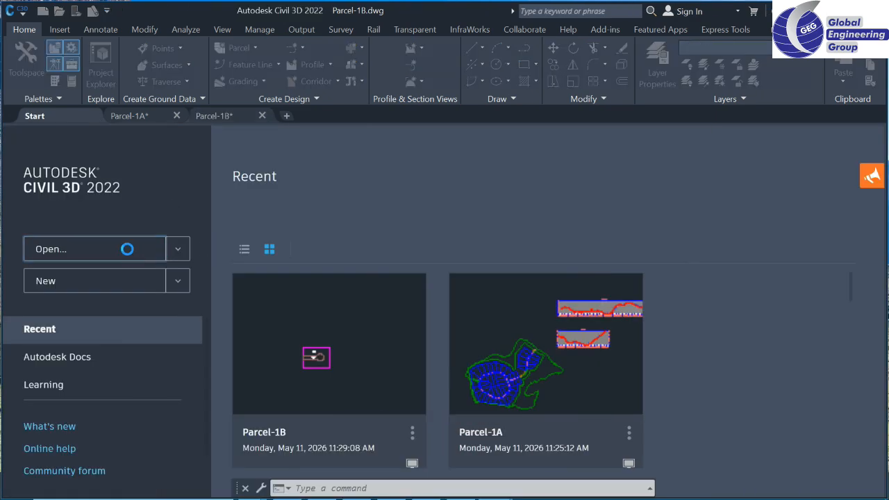
{"action": "scroll", "coordinate": [351, 284], "scroll_direction": "down", "scroll_amount": 2}
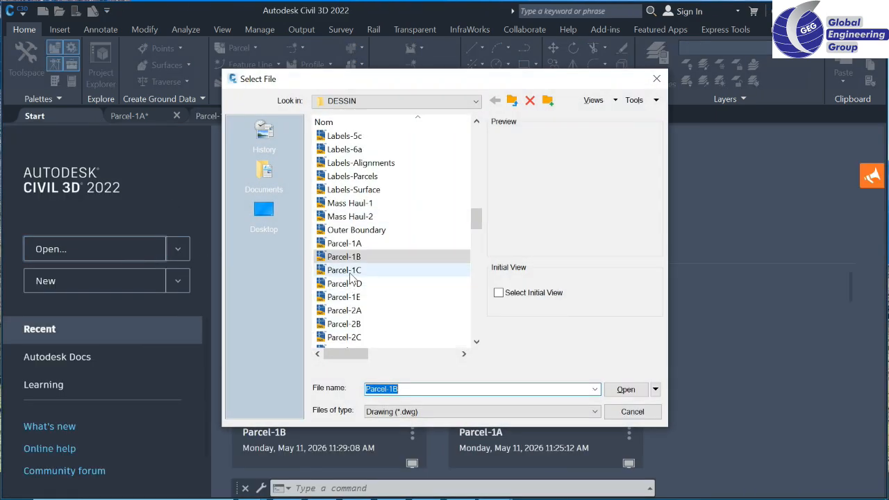
{"action": "left_click", "coordinate": [350, 271]}
{"action": "left_click", "coordinate": [627, 391]}
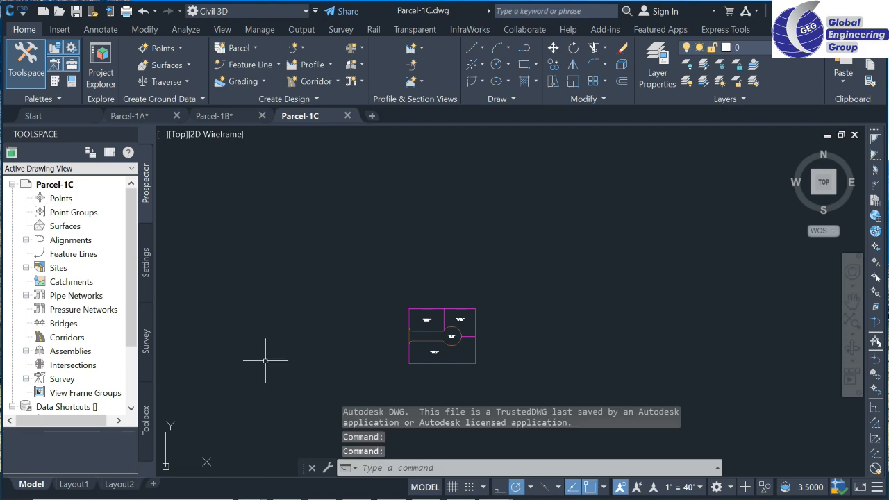
Start parcel creation by layout in Parcel-1C and set the minimum area to 7000 sq ft and the minimum frontage to 40'
{"action": "scroll", "coordinate": [413, 261], "scroll_direction": "up", "scroll_amount": 8}
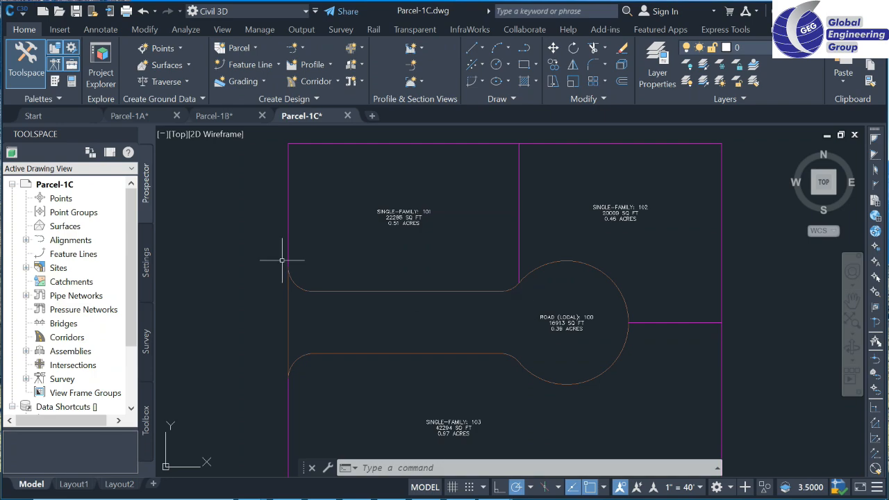
{"action": "left_click", "coordinate": [256, 48]}
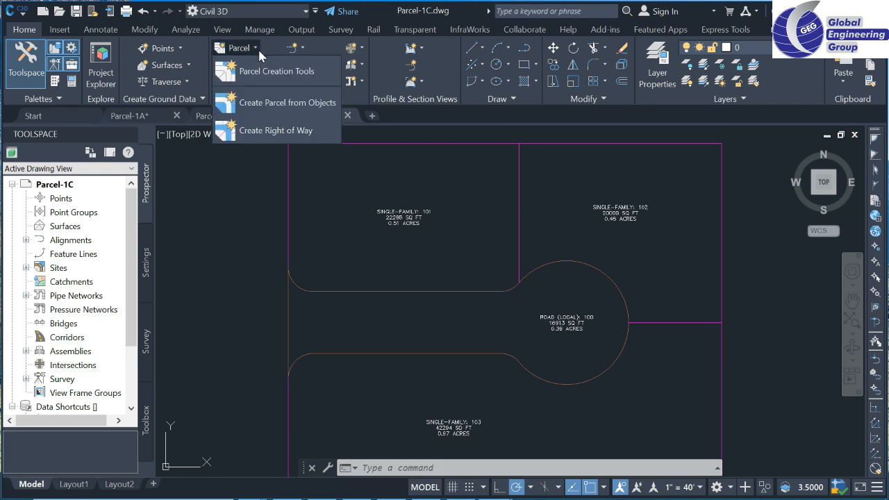
{"action": "left_click", "coordinate": [285, 72]}
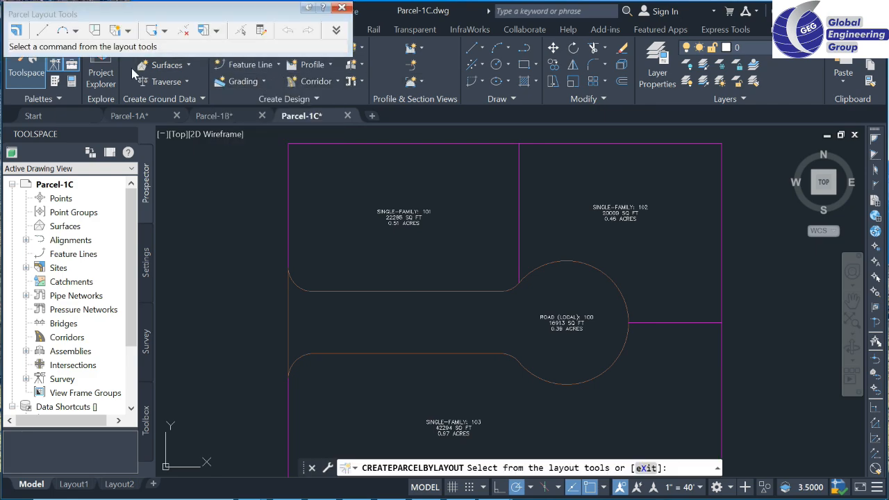
{"action": "left_click", "coordinate": [336, 30]}
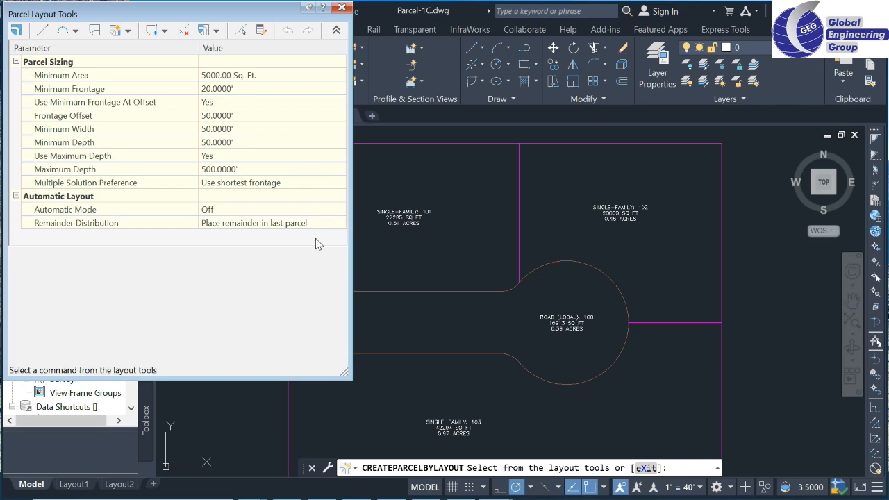
{"action": "left_click", "coordinate": [266, 75]}
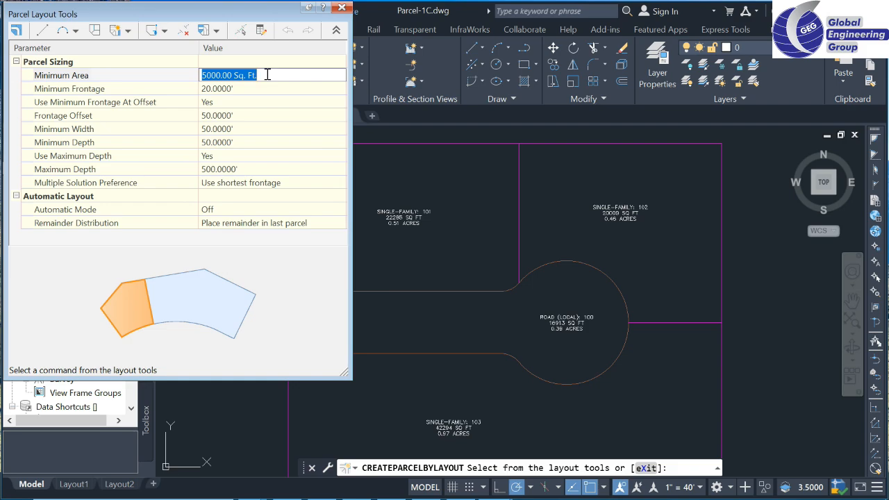
{"action": "type", "text": "7"}
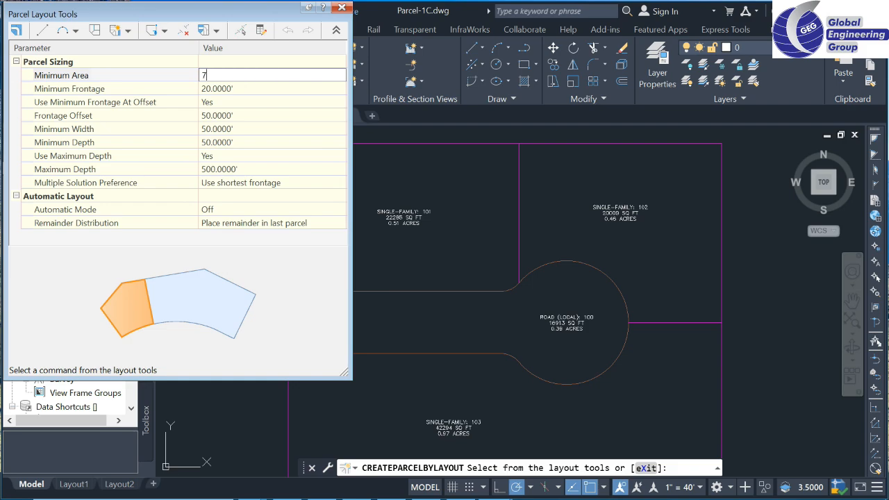
{"action": "type", "text": "000"}
{"action": "left_click", "coordinate": [253, 88]}
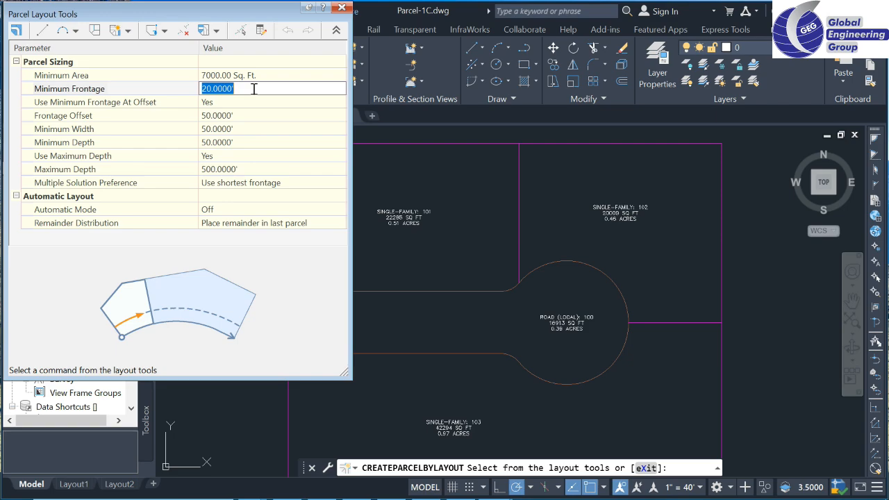
{"action": "type", "text": "40"}
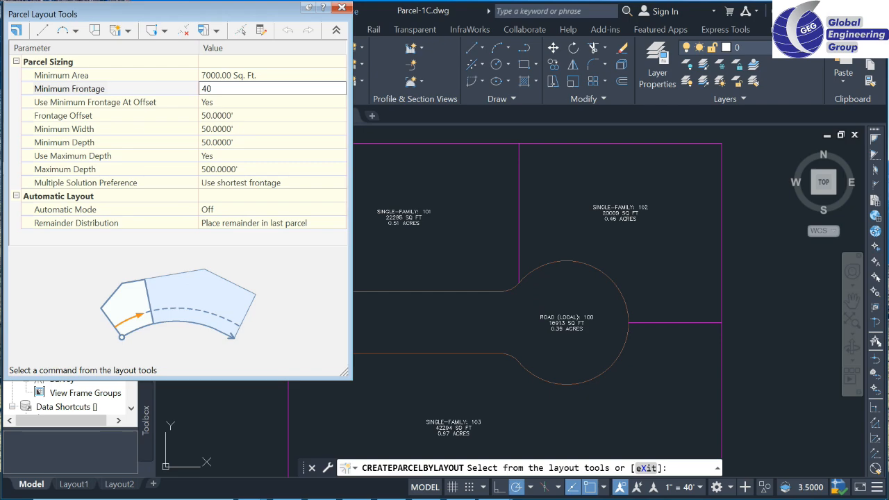
Set the parcel sizing's frontage offset to 20' and minimum width to 40'
{"action": "left_click", "coordinate": [244, 116]}
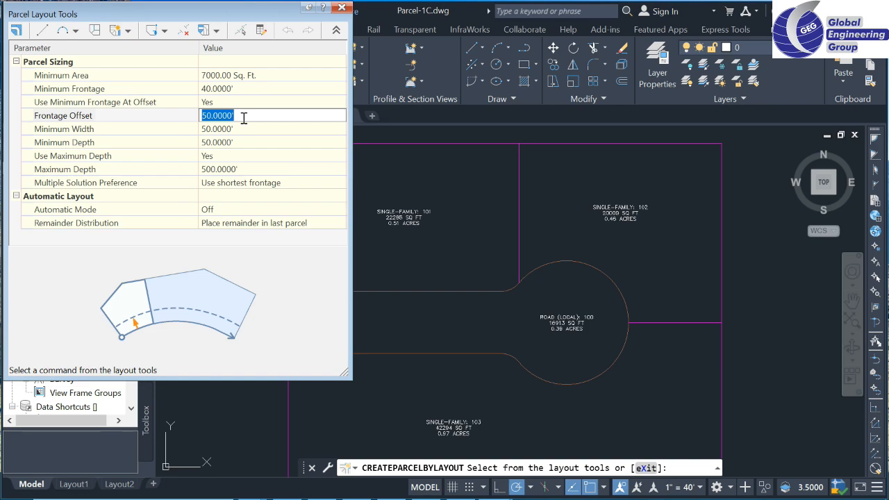
{"action": "type", "text": "20"}
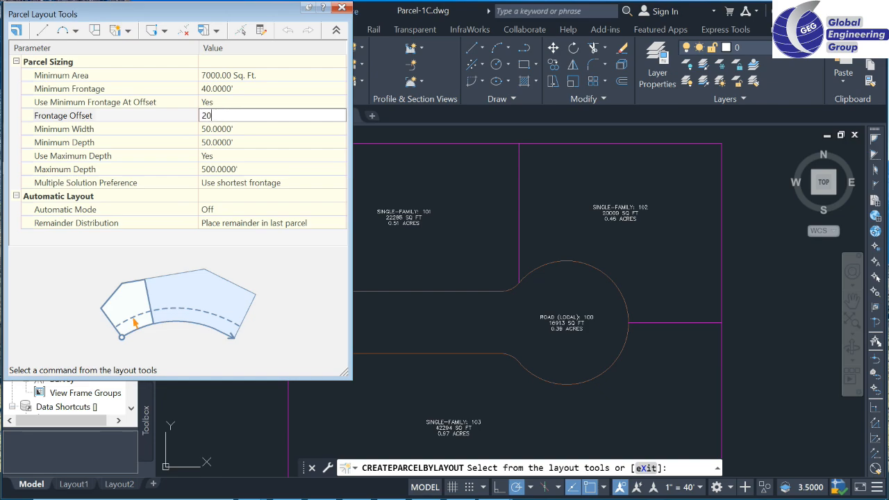
{"action": "left_click", "coordinate": [251, 130]}
{"action": "type", "text": "40"}
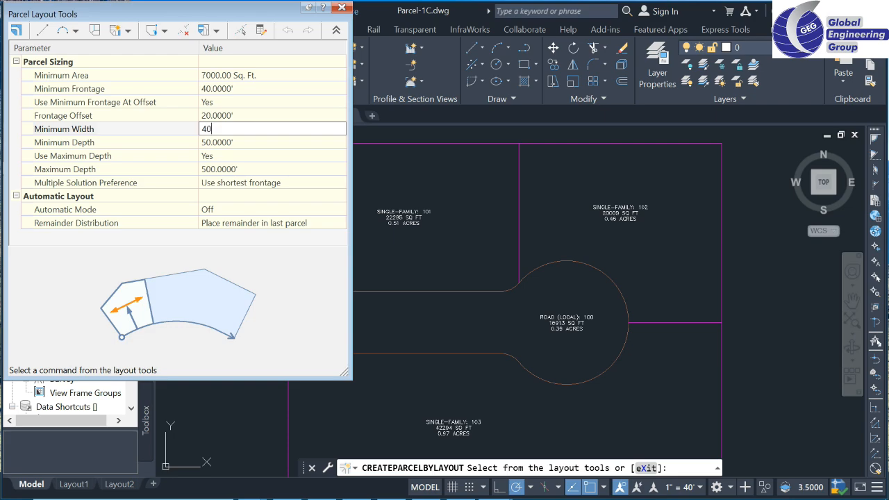
Set the parcel sizing's maximum depth to 200'
{"action": "left_click", "coordinate": [257, 145]}
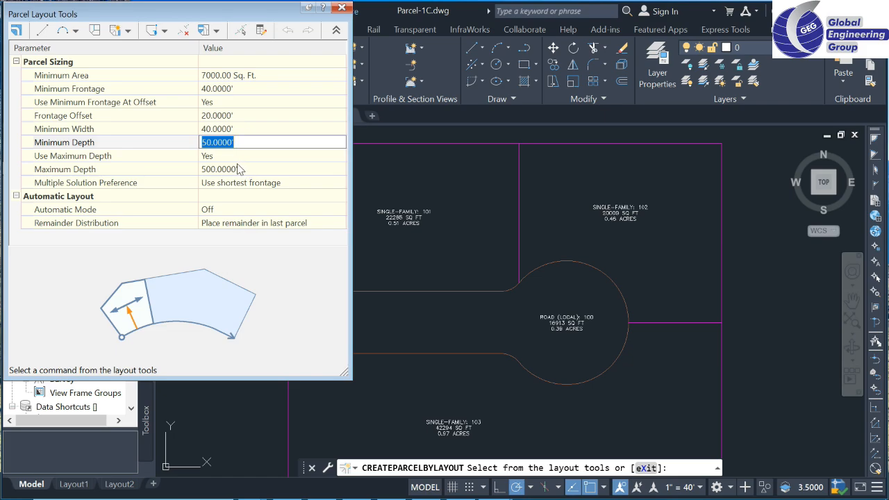
{"action": "left_click", "coordinate": [237, 167]}
{"action": "type", "text": "2"}
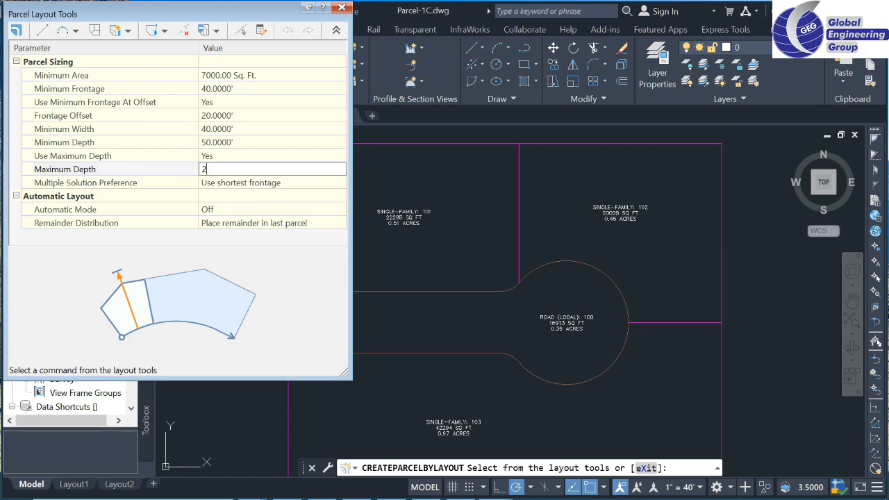
{"action": "type", "text": "00"}
{"action": "left_click", "coordinate": [234, 189]}
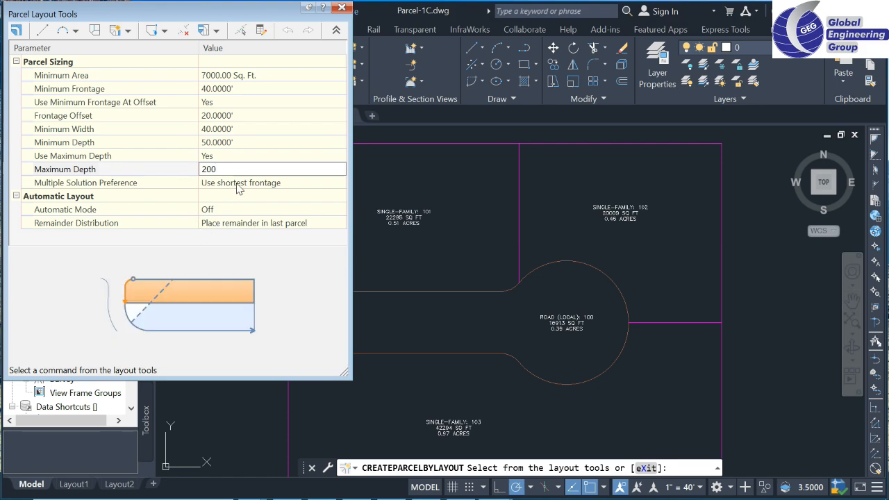
Set the multiple solution preference to Use smallest area and the remainder distribution to Place remainder in last parcel
{"action": "left_click", "coordinate": [238, 188]}
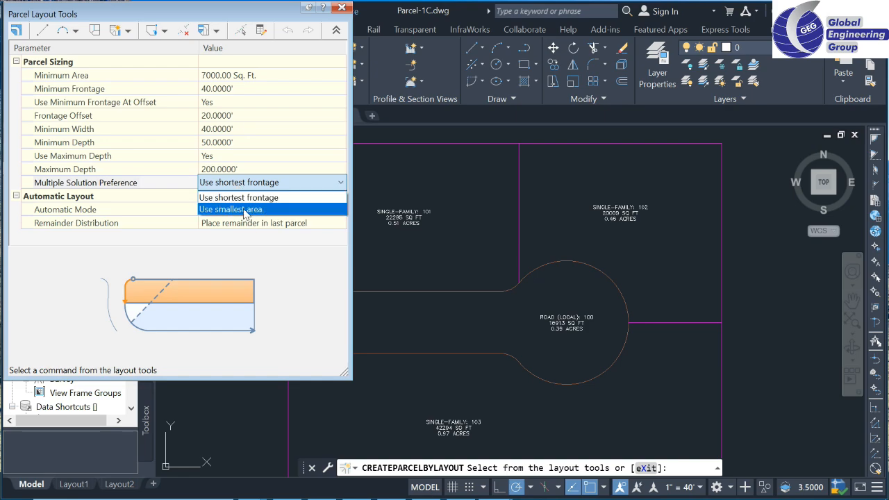
{"action": "left_click", "coordinate": [244, 209]}
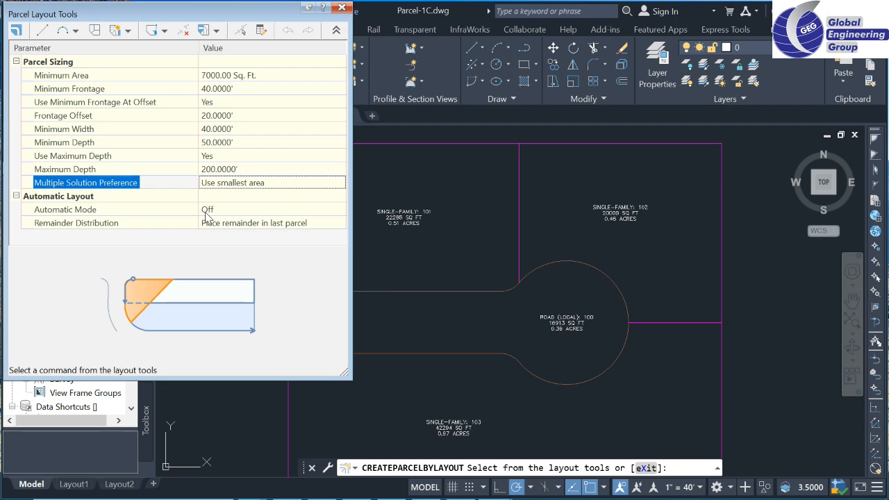
{"action": "left_click", "coordinate": [268, 224]}
{"action": "left_click", "coordinate": [268, 223]}
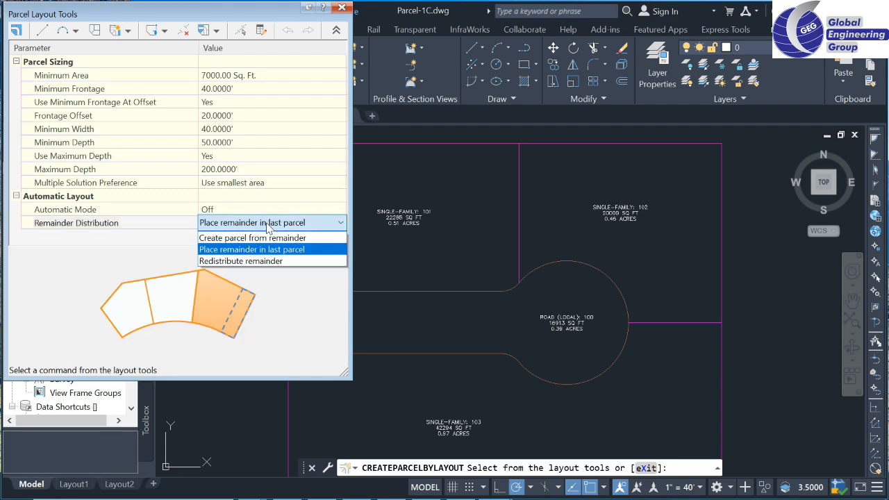
{"action": "left_click", "coordinate": [277, 251]}
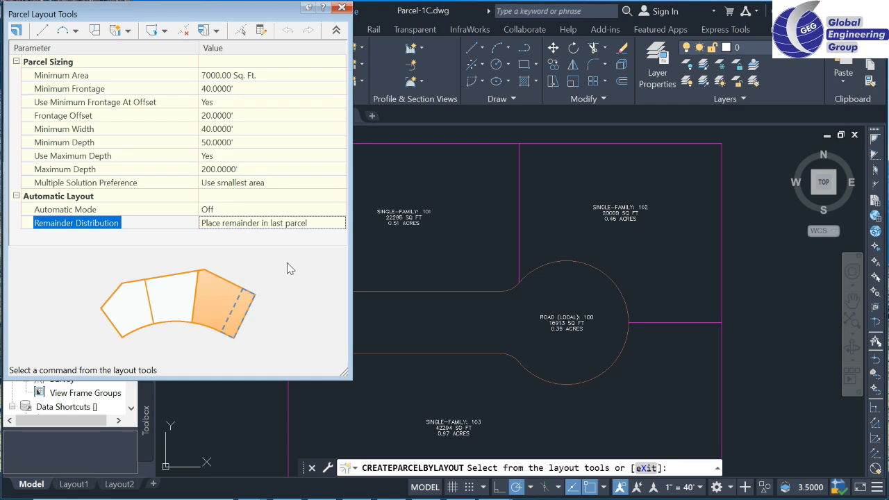
Try to subdivide parcel Single-Family 101 with Slide Line - Create, using its full road frontage and a 90° angle
{"action": "left_click", "coordinate": [129, 31]}
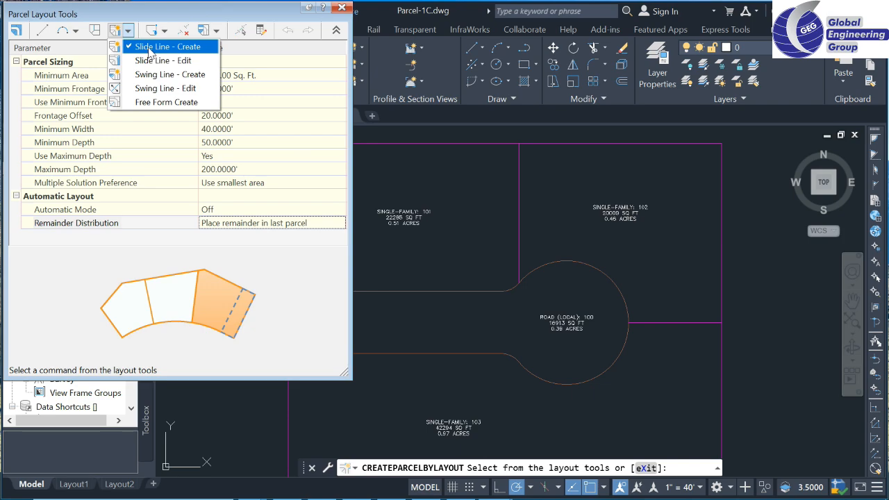
{"action": "left_click", "coordinate": [149, 49]}
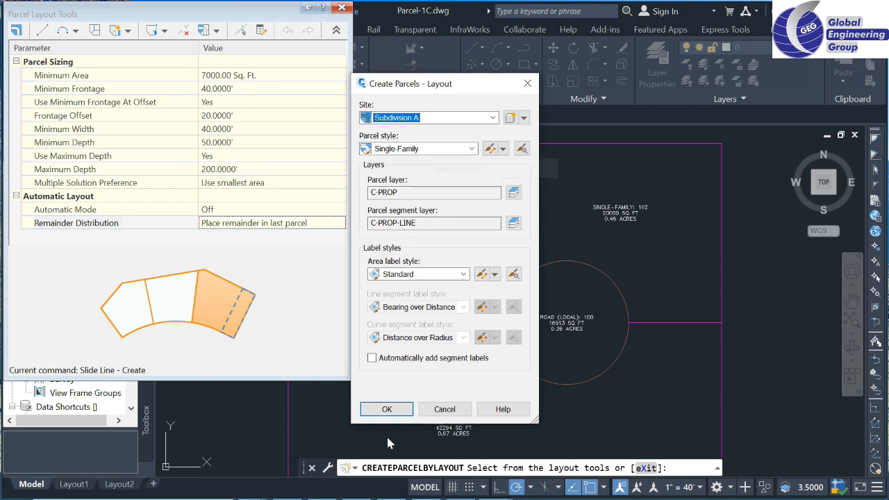
{"action": "left_click", "coordinate": [386, 409]}
{"action": "left_click", "coordinate": [336, 30]}
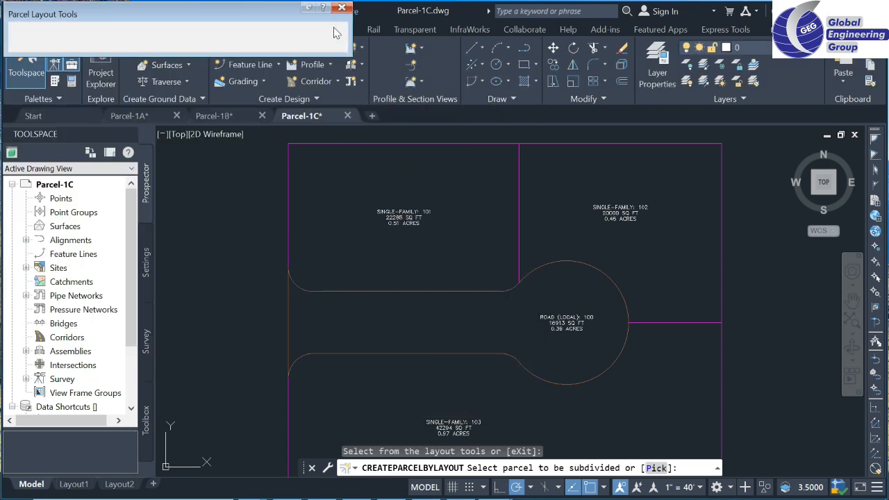
{"action": "scroll", "coordinate": [403, 228], "scroll_direction": "up", "scroll_amount": 2}
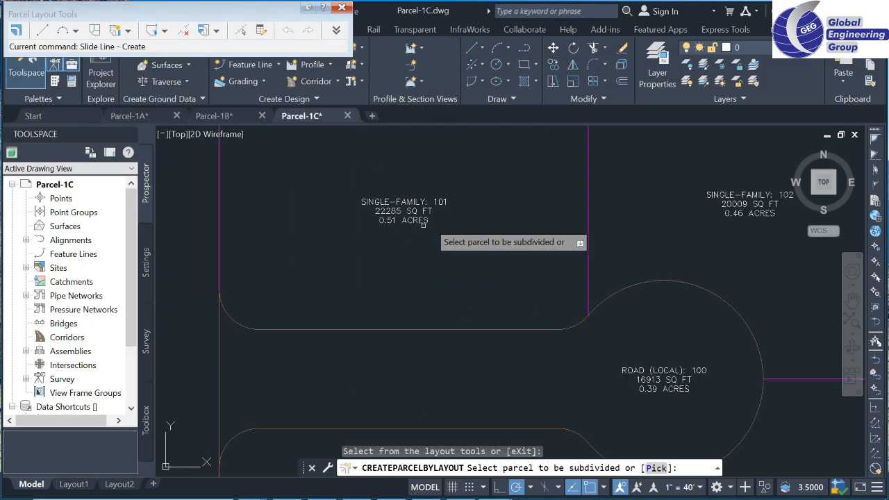
{"action": "left_click", "coordinate": [219, 294]}
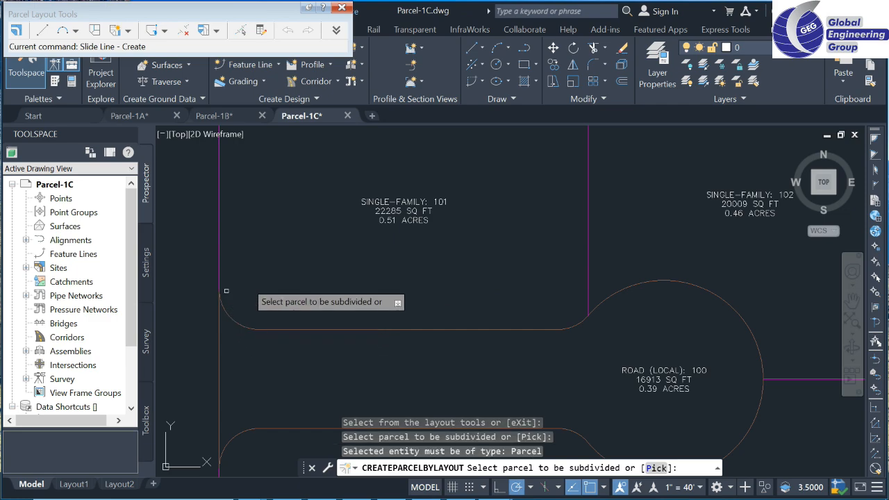
{"action": "left_click", "coordinate": [410, 210]}
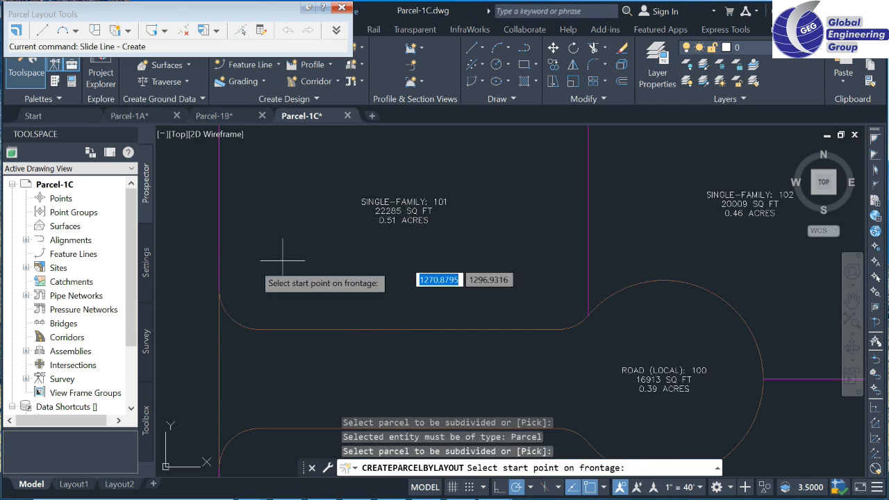
{"action": "left_click", "coordinate": [219, 291]}
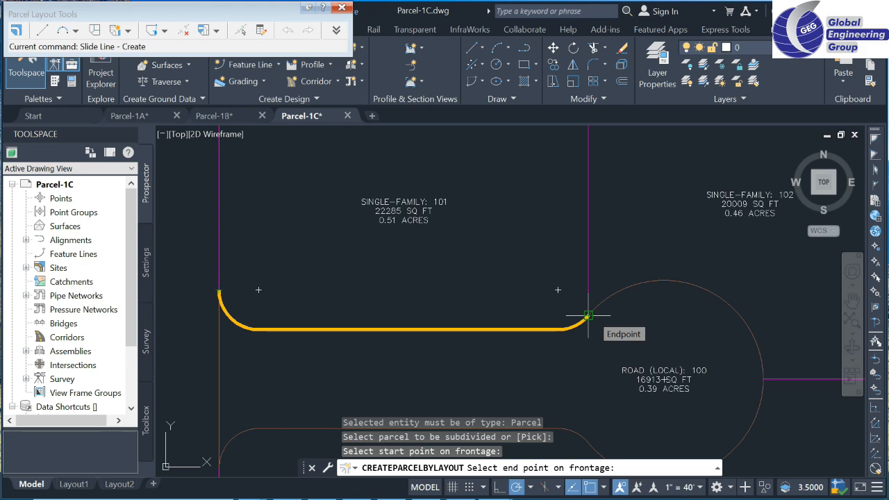
{"action": "left_click", "coordinate": [588, 316]}
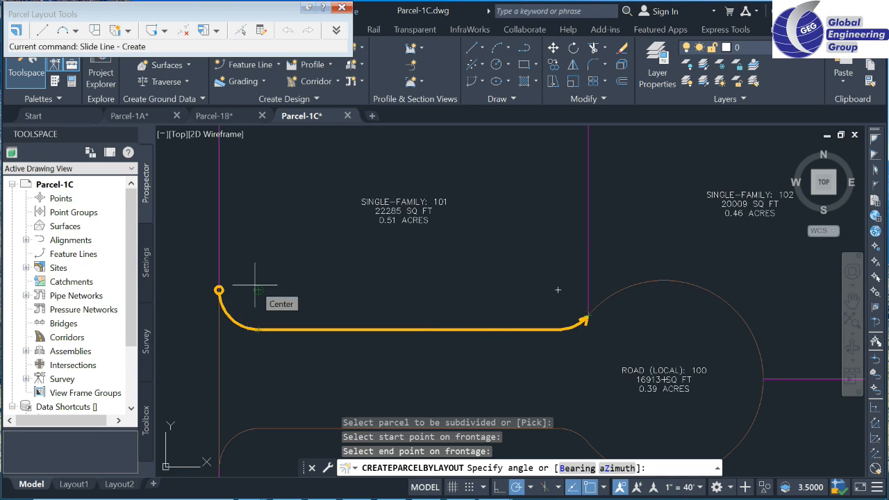
{"action": "type", "text": "9"}
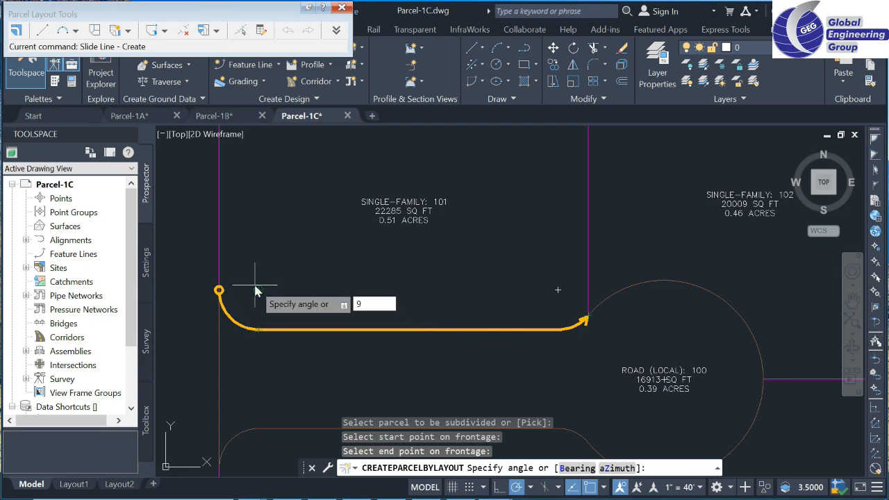
{"action": "type", "text": "0"}
{"action": "key", "text": "Return"}
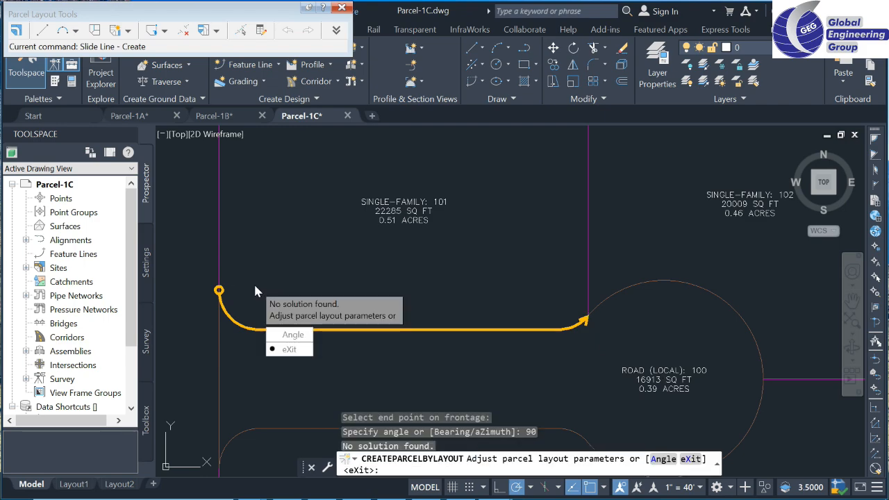
Retry the 90° slide line angle on the same frontage, and cancel the parcel layout
{"action": "left_click", "coordinate": [290, 335]}
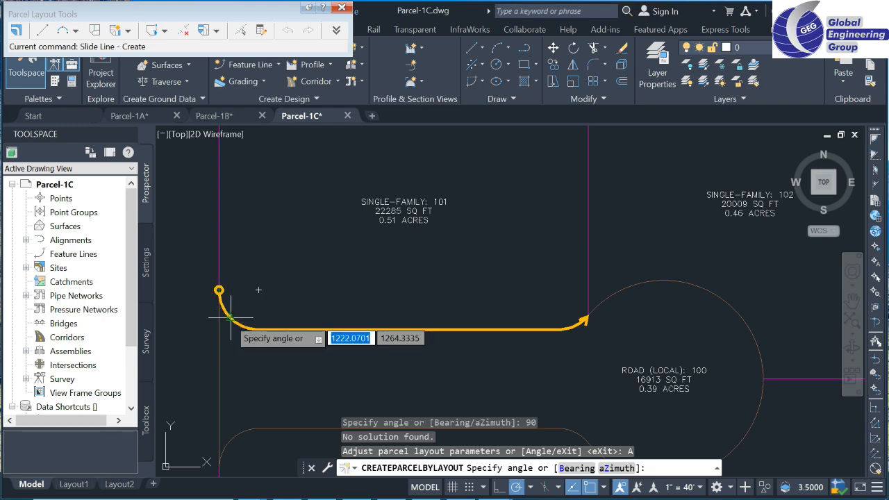
{"action": "type", "text": "90"}
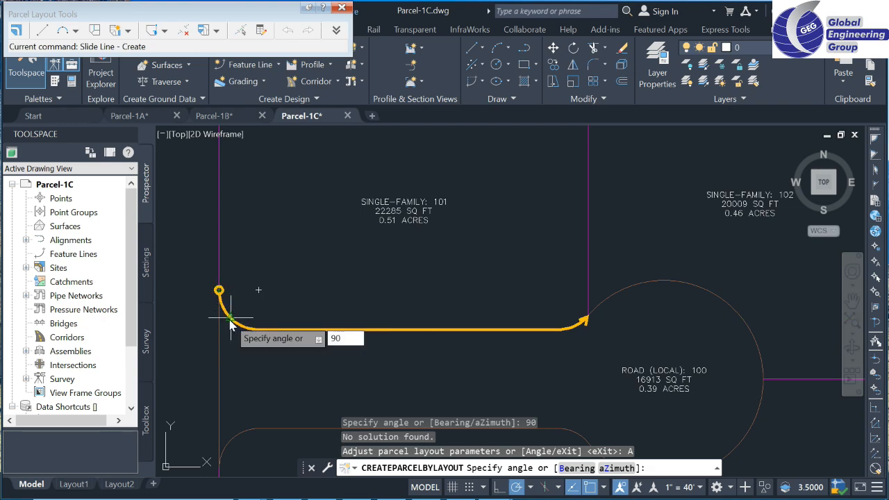
{"action": "key", "text": "Return"}
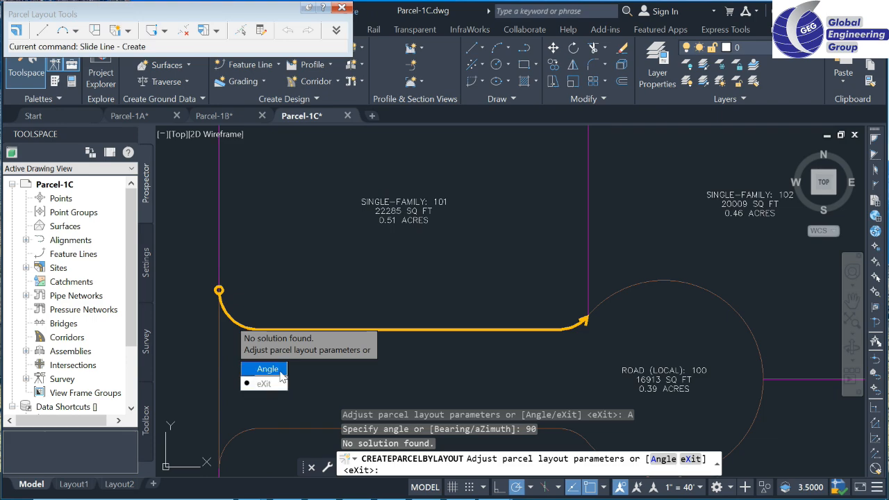
{"action": "left_click", "coordinate": [267, 369]}
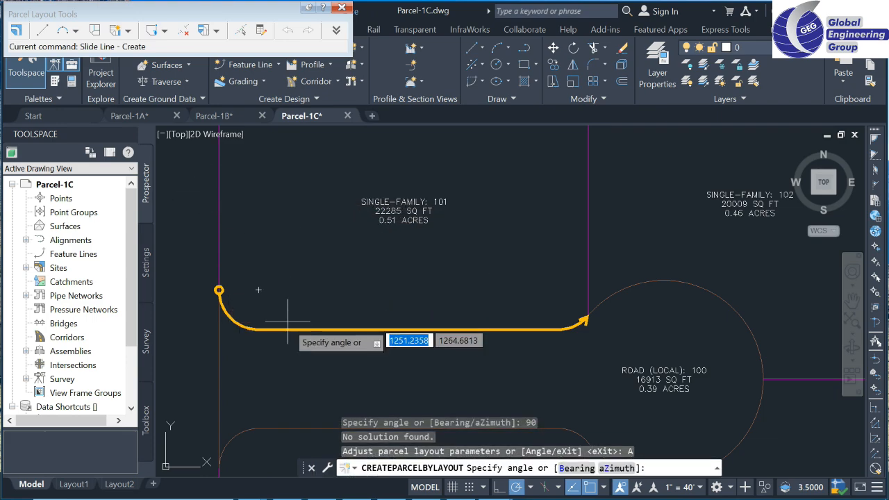
{"action": "scroll", "coordinate": [259, 207], "scroll_direction": "down", "scroll_amount": 3}
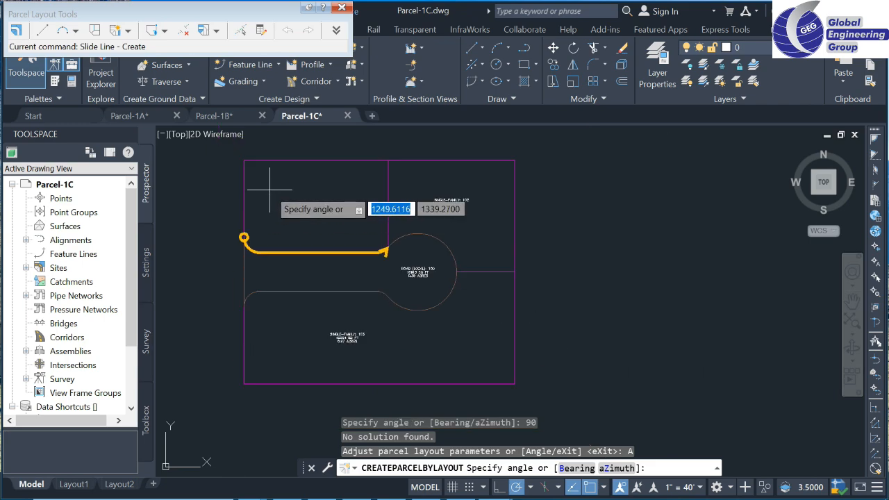
{"action": "type", "text": "90"}
{"action": "key", "text": "Return"}
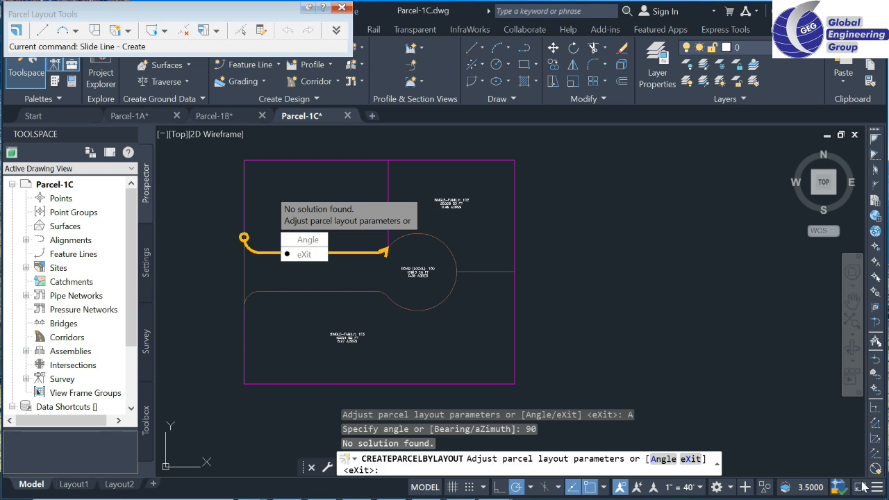
{"action": "key", "text": "Escape"}
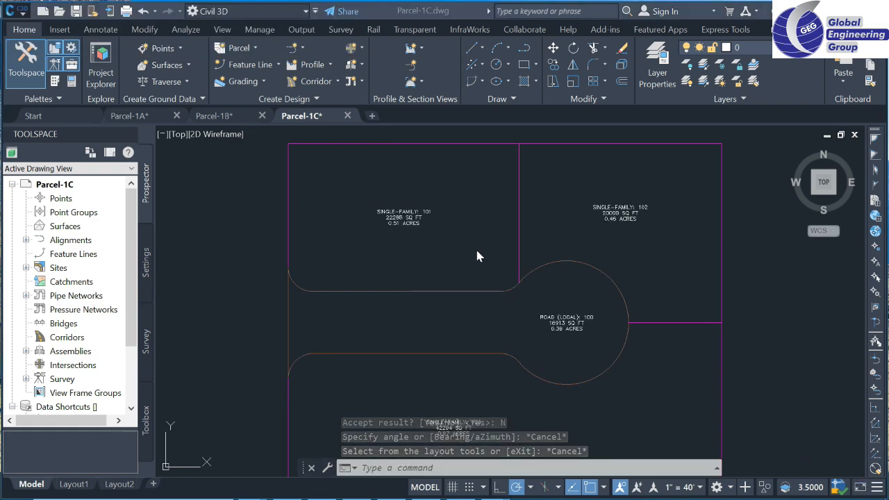
Restart parcel layout with Slide Line - Create, keeping site Subdivision A, parcel style Single-Family and area label style Standard
{"action": "left_click", "coordinate": [255, 50]}
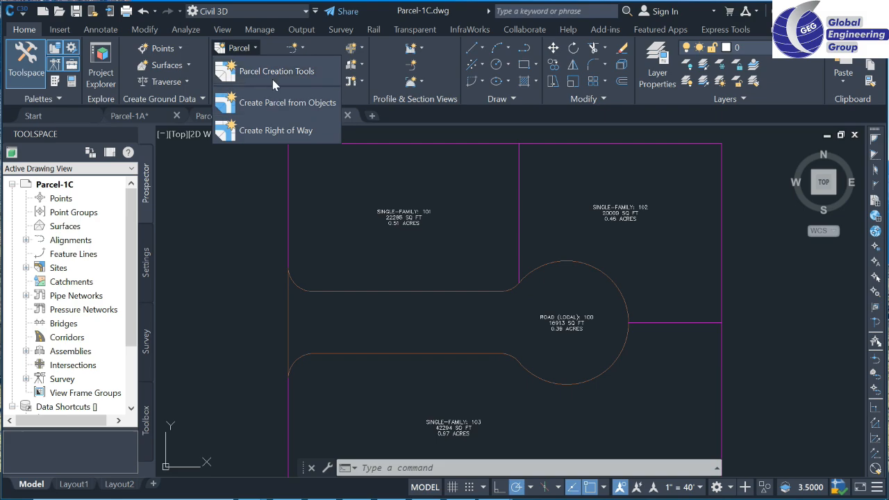
{"action": "left_click", "coordinate": [272, 76]}
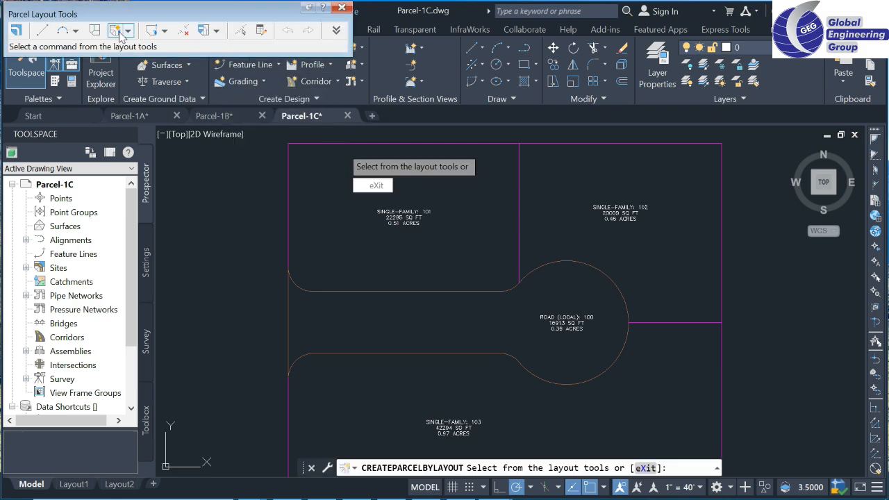
{"action": "left_click", "coordinate": [127, 31]}
{"action": "left_click", "coordinate": [149, 45]}
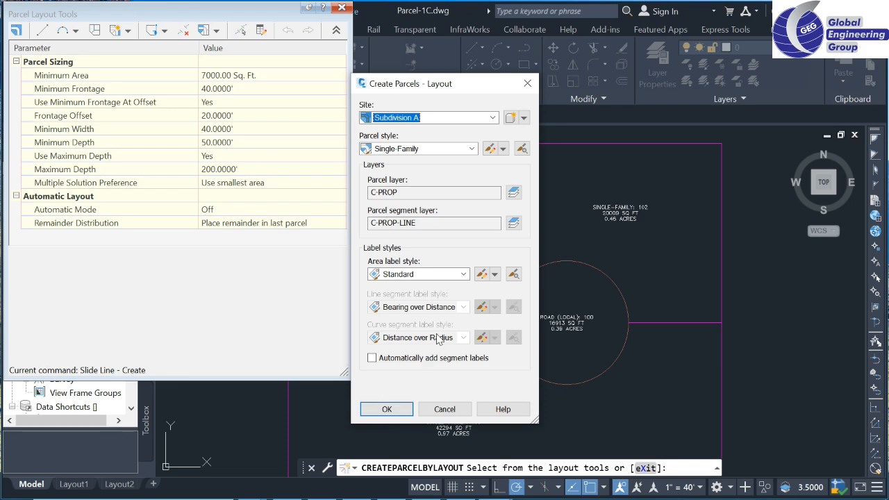
{"action": "left_click", "coordinate": [463, 274]}
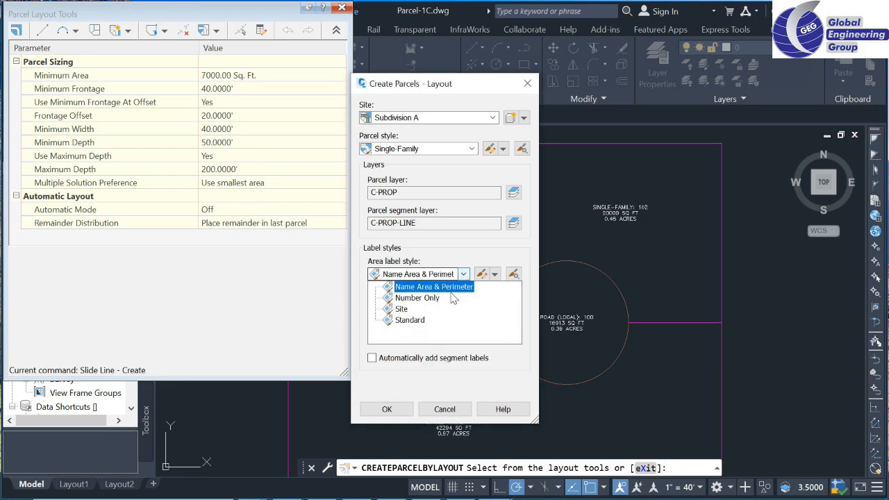
{"action": "left_click", "coordinate": [462, 252]}
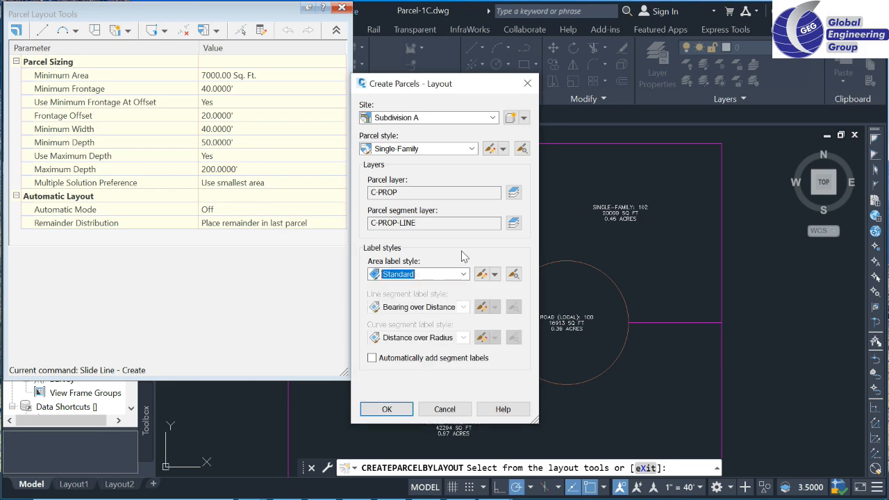
{"action": "left_click", "coordinate": [382, 409]}
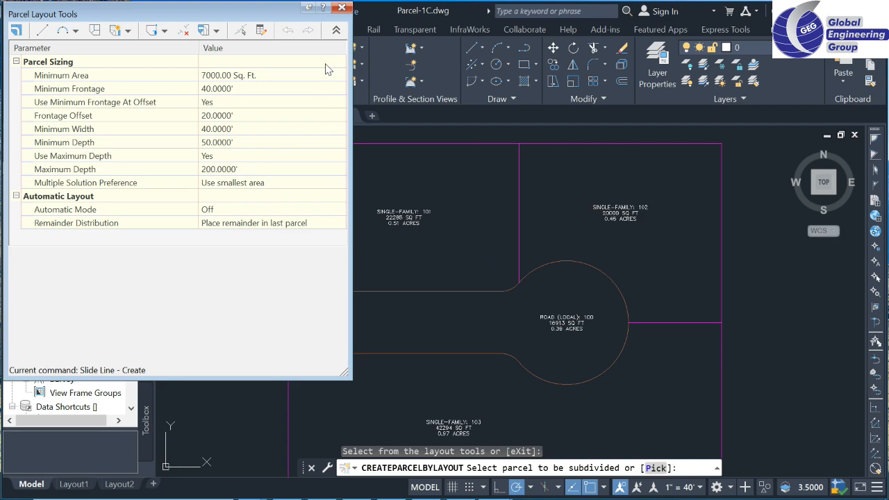
{"action": "left_click", "coordinate": [336, 33]}
Subdivide parcel Single-Family 101 at 90° along the road frontage, from partway along the west corner curve to the east endpoint, accepting two lots
{"action": "left_click", "coordinate": [415, 230]}
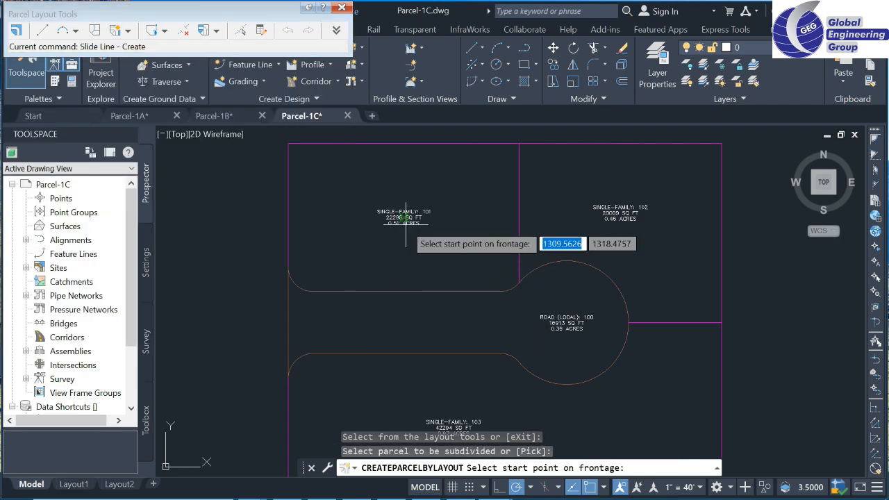
{"action": "scroll", "coordinate": [298, 285], "scroll_direction": "up", "scroll_amount": 2}
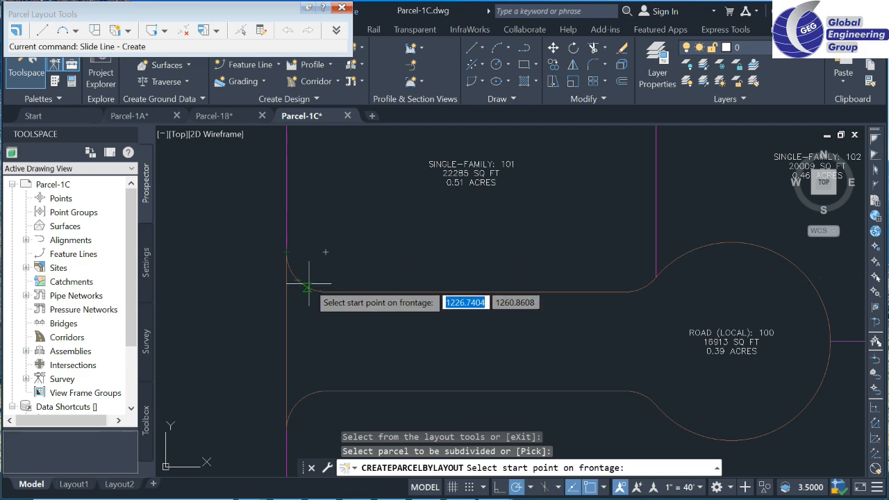
{"action": "left_click", "coordinate": [298, 281]}
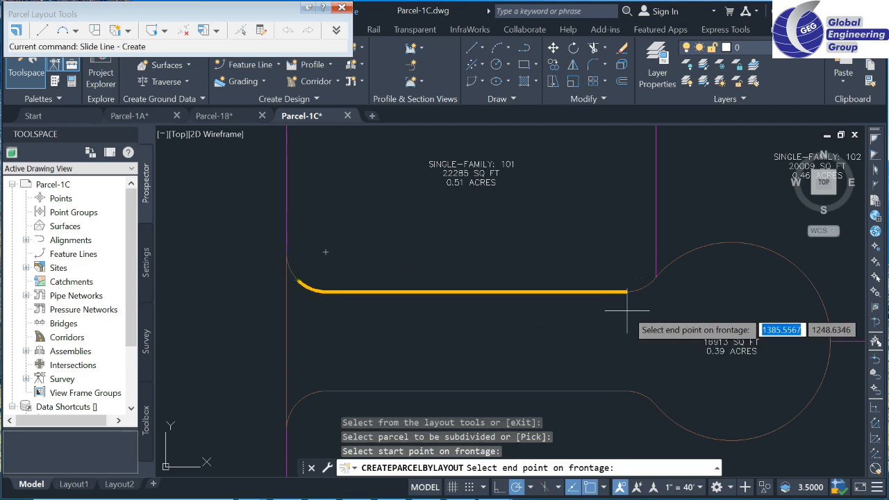
{"action": "left_click", "coordinate": [653, 282]}
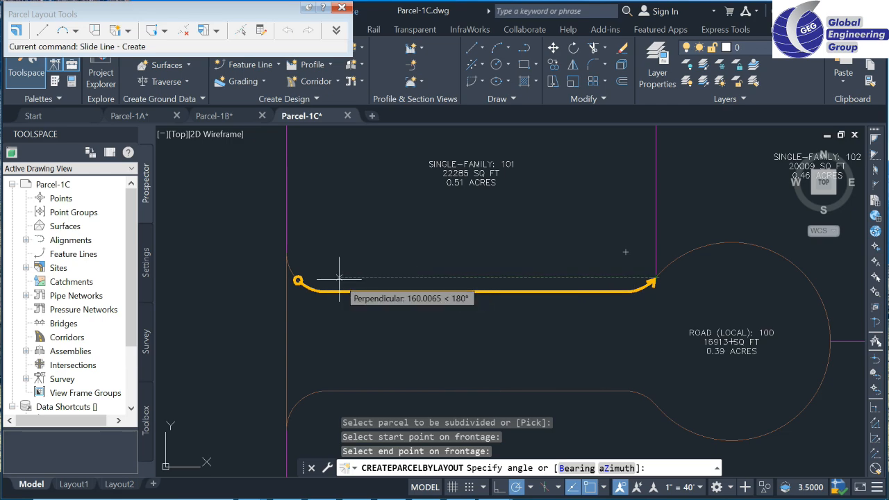
{"action": "type", "text": "90"}
{"action": "key", "text": "Return"}
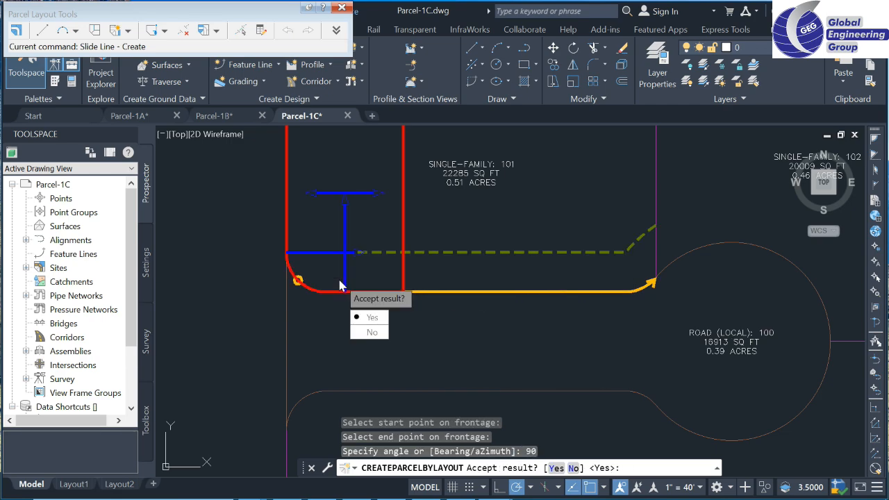
{"action": "key", "text": "Down"}
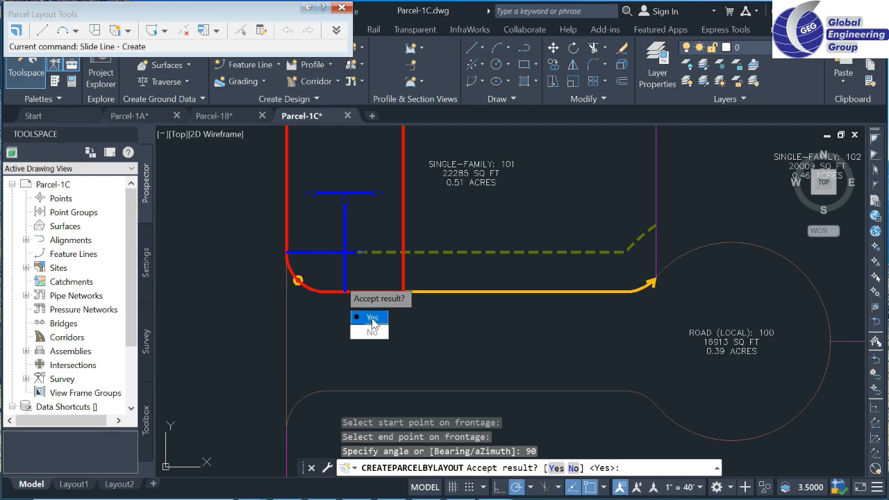
{"action": "key", "text": "Return"}
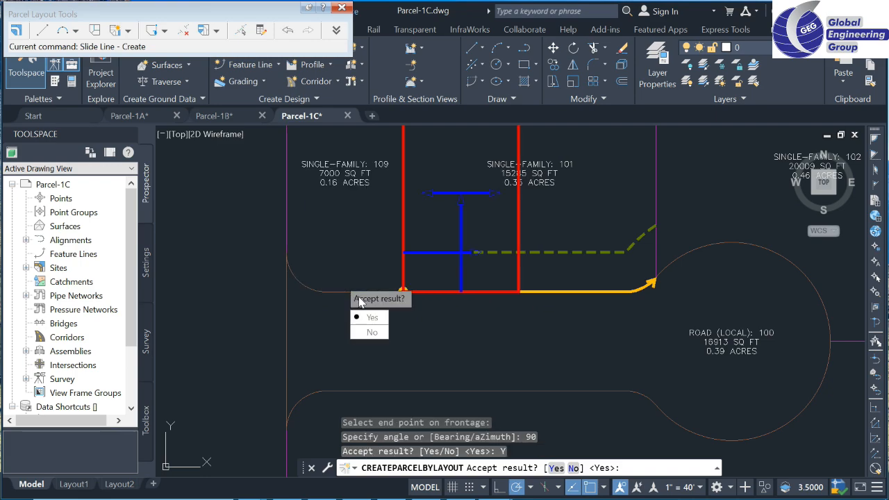
{"action": "key", "text": "Return"}
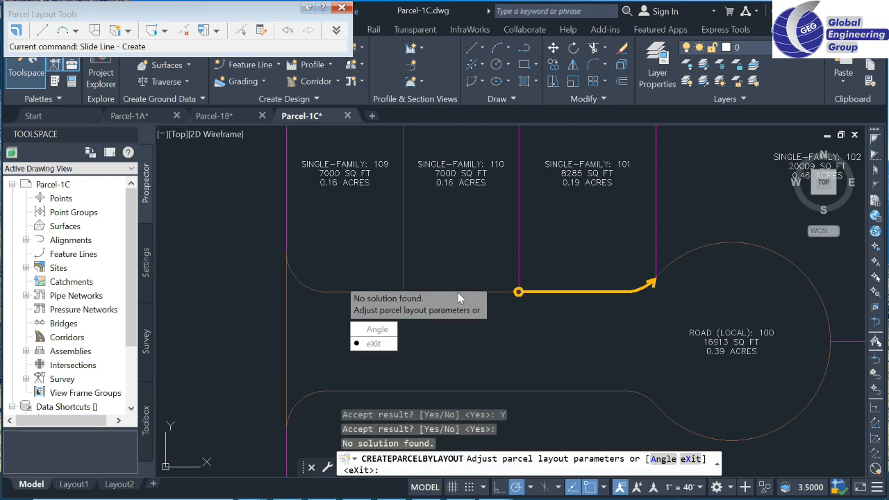
Exit the subdivision of Single-Family 101 and review the parcel sizing and automatic layout parameters
{"action": "scroll", "coordinate": [539, 210], "scroll_direction": "down", "scroll_amount": 4}
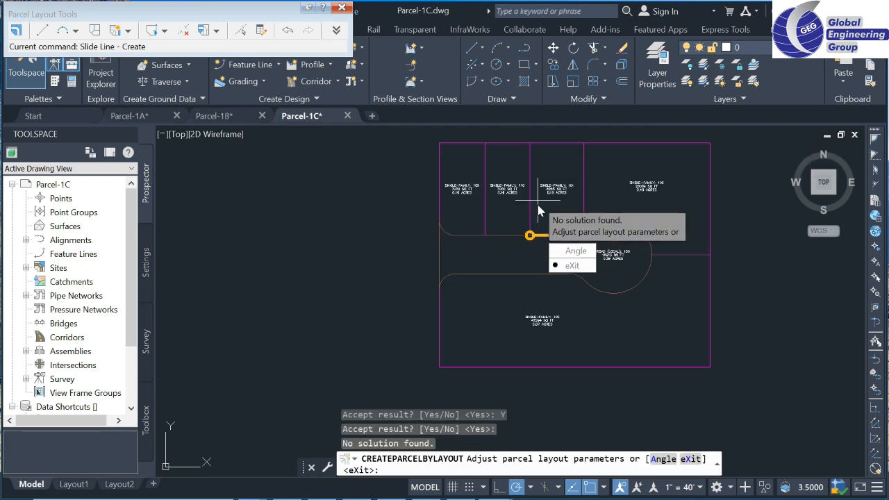
{"action": "left_click", "coordinate": [571, 266]}
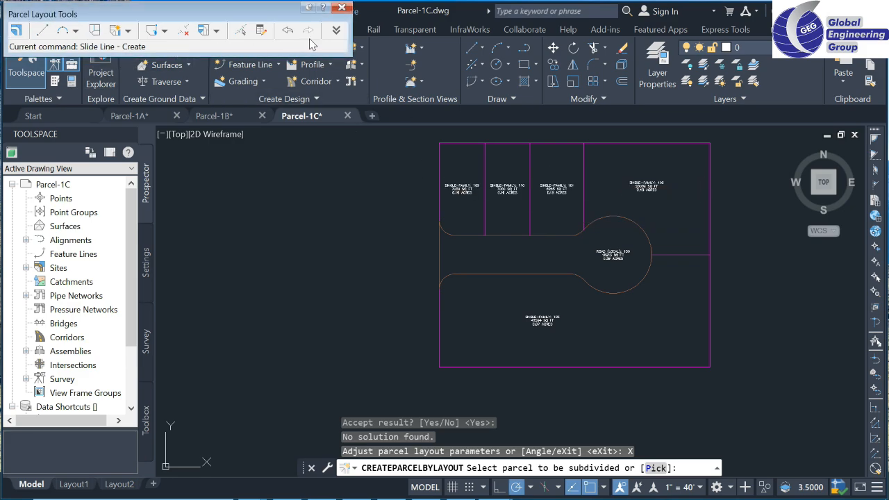
{"action": "left_click", "coordinate": [336, 30]}
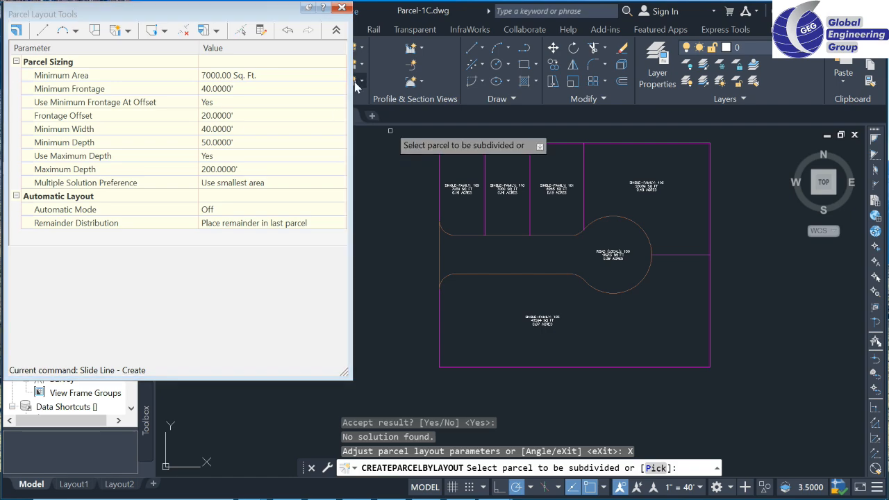
{"action": "left_click", "coordinate": [336, 30]}
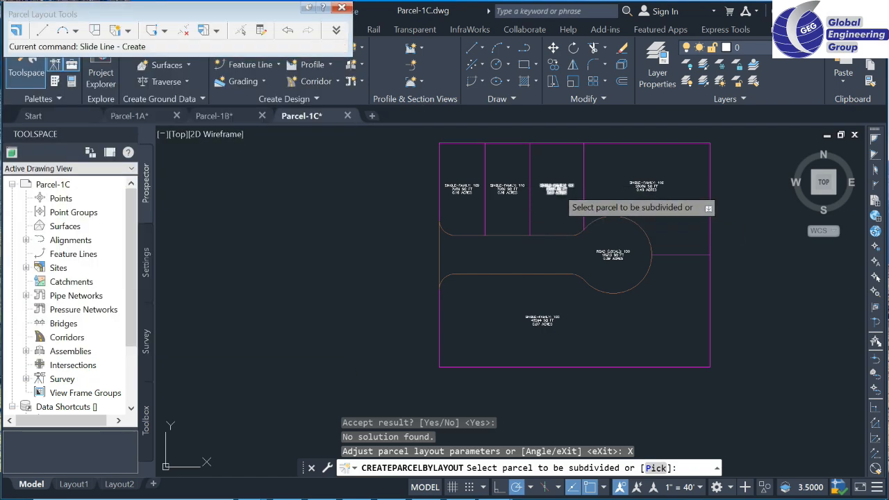
{"action": "scroll", "coordinate": [564, 190], "scroll_direction": "up", "scroll_amount": 4}
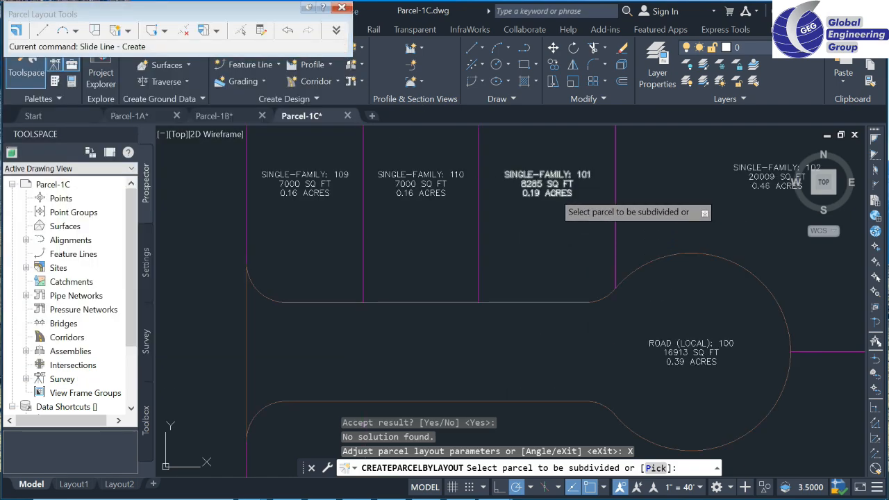
{"action": "left_click", "coordinate": [552, 186]}
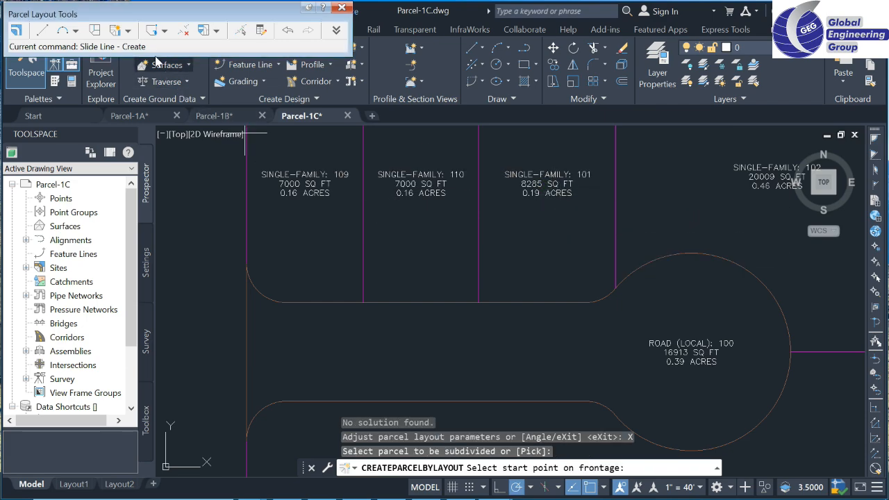
{"action": "left_click", "coordinate": [128, 31]}
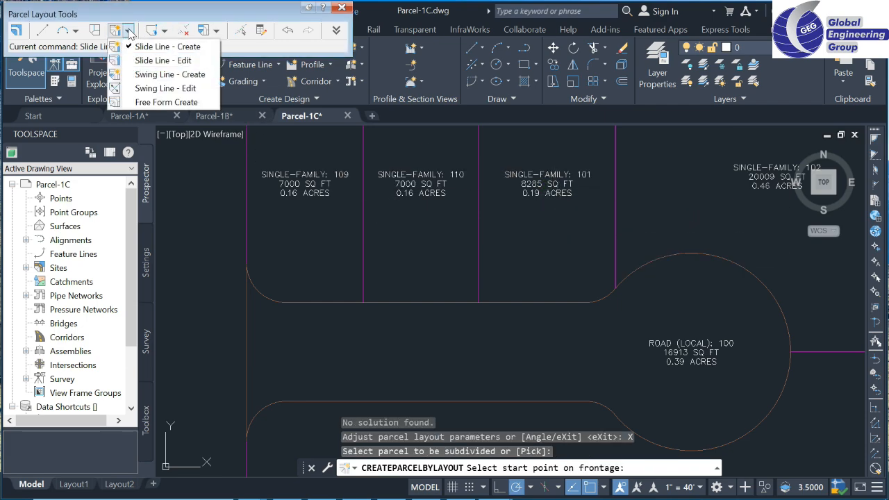
{"action": "left_click", "coordinate": [165, 46]}
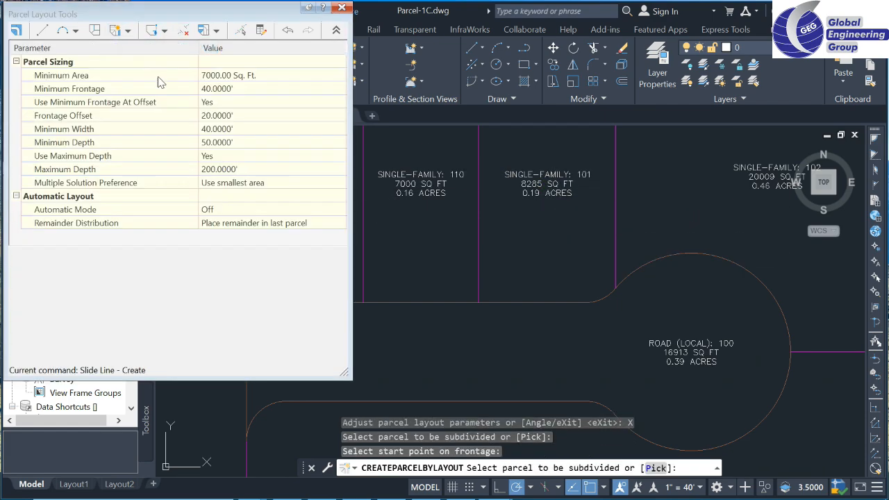
{"action": "left_click", "coordinate": [333, 31]}
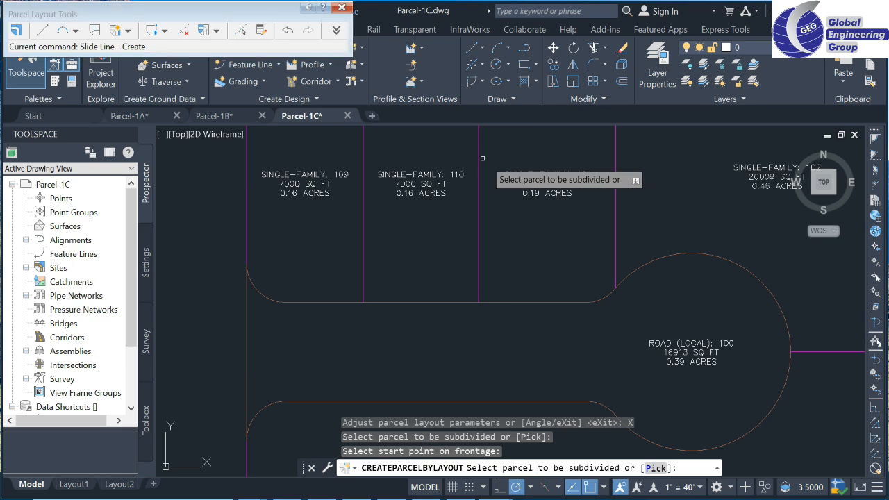
{"action": "scroll", "coordinate": [522, 264], "scroll_direction": "down", "scroll_amount": 4}
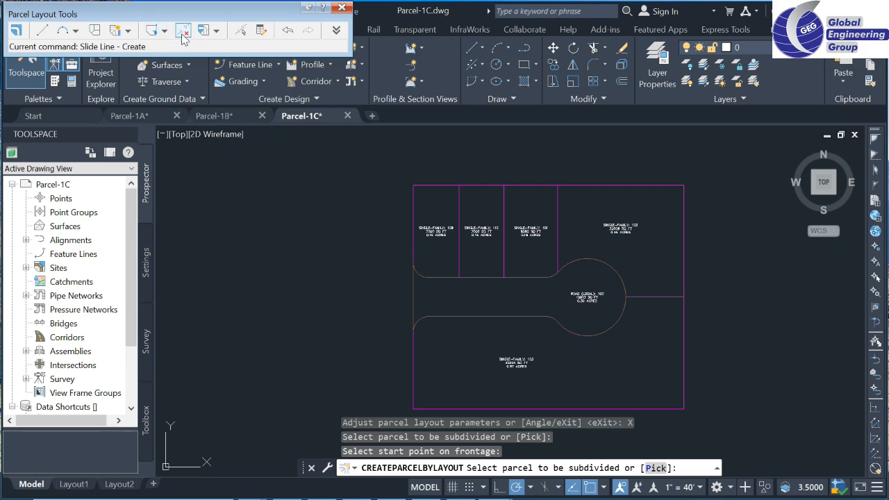
Set the automatic layout's Automatic Mode to On and restart Slide Line - Create
{"action": "left_click", "coordinate": [128, 31]}
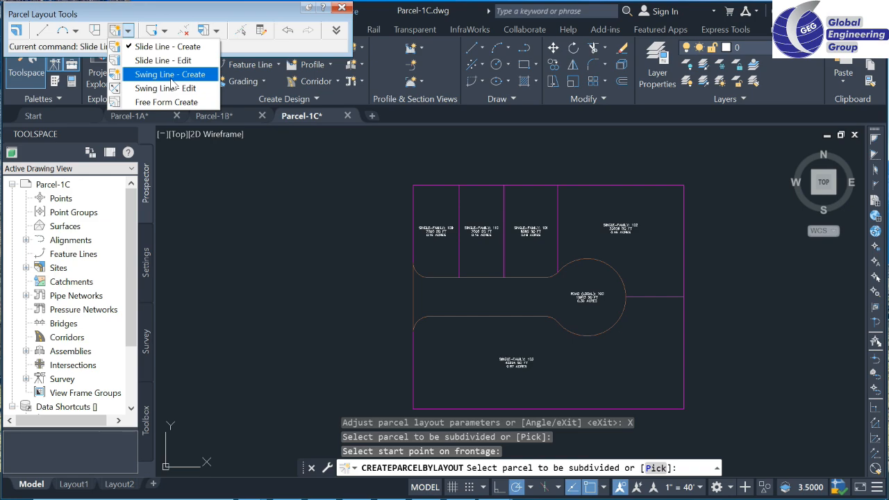
{"action": "left_click", "coordinate": [336, 30]}
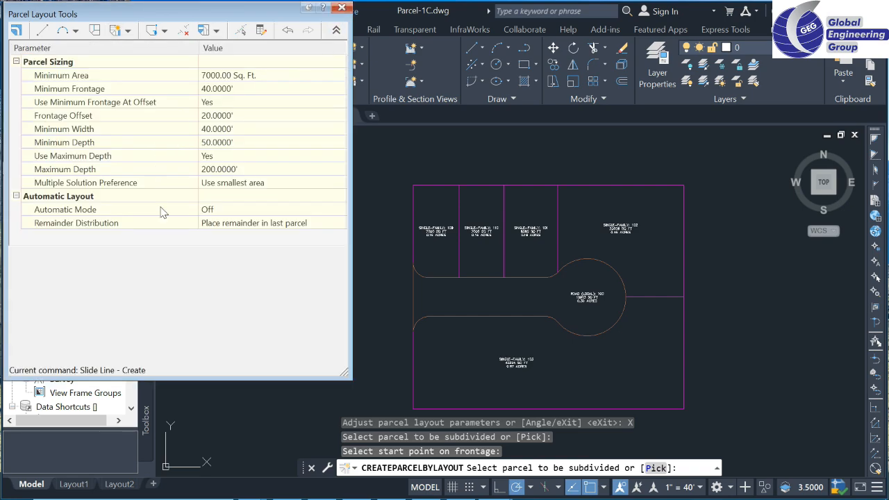
{"action": "left_click", "coordinate": [219, 212]}
{"action": "left_click", "coordinate": [219, 214]}
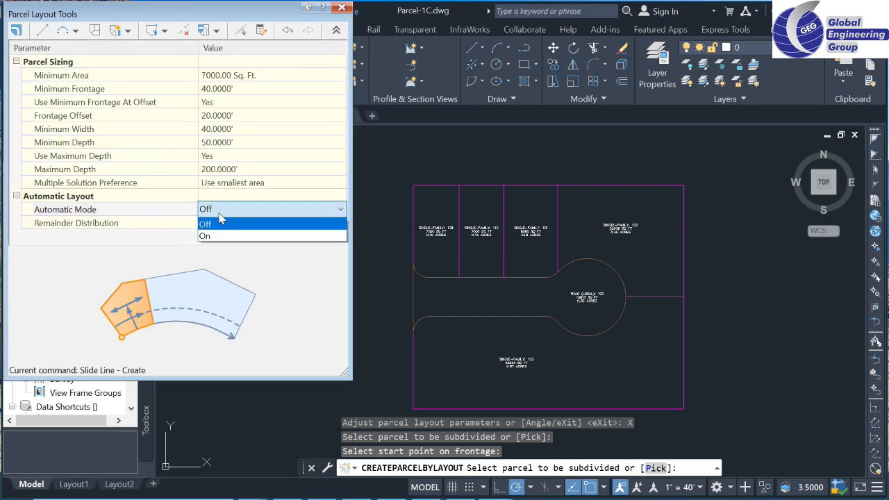
{"action": "left_click", "coordinate": [215, 237]}
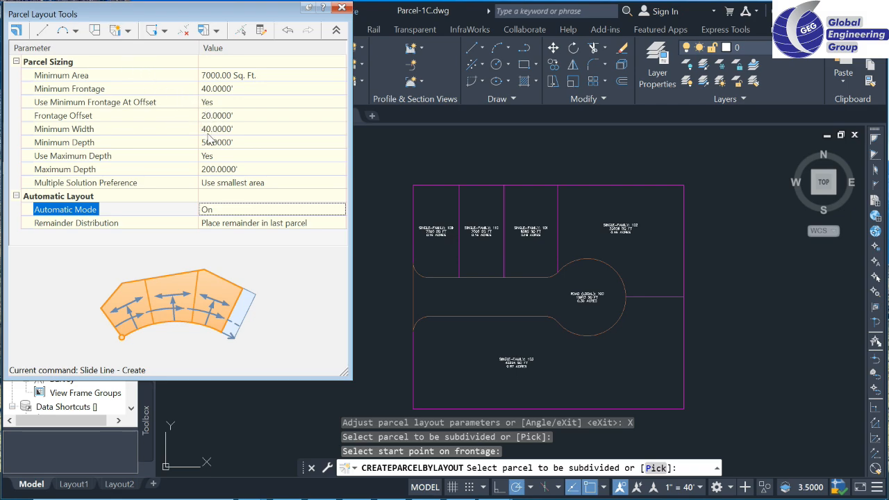
{"action": "left_click", "coordinate": [128, 33]}
{"action": "left_click", "coordinate": [150, 48]}
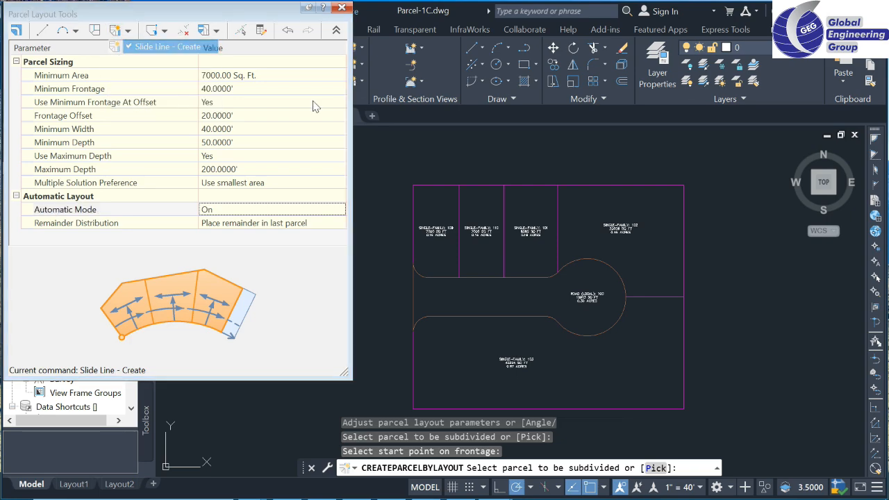
Select parcel Single-Family 103 and define its frontage from the cul-de-sac's east endpoint along the road's south edge to the southwest corner curve
{"action": "left_click", "coordinate": [516, 364]}
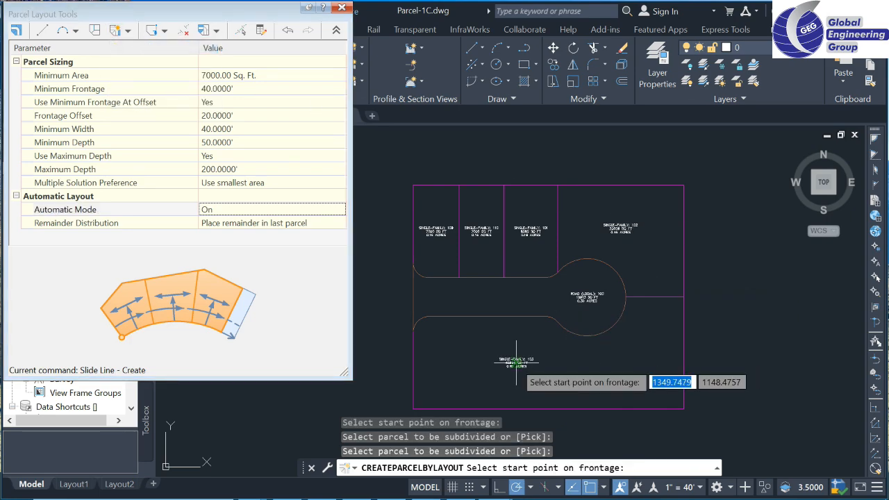
{"action": "scroll", "coordinate": [631, 303], "scroll_direction": "up", "scroll_amount": 5}
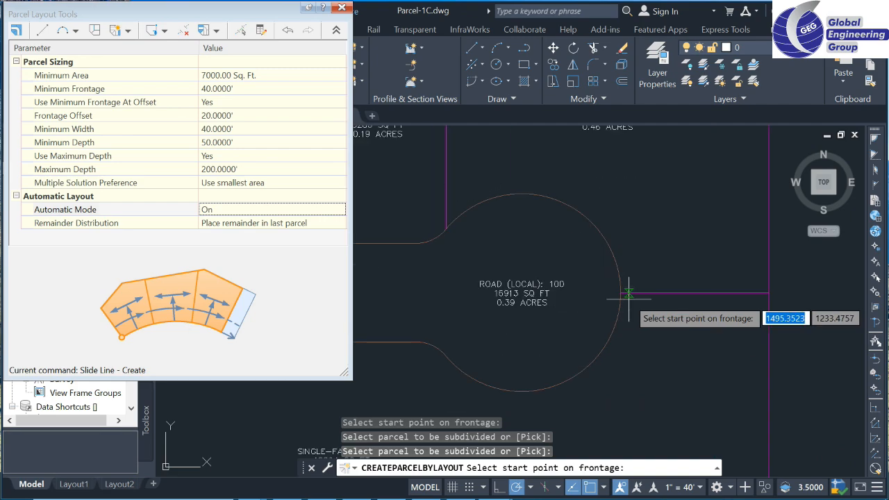
{"action": "left_click", "coordinate": [337, 30]}
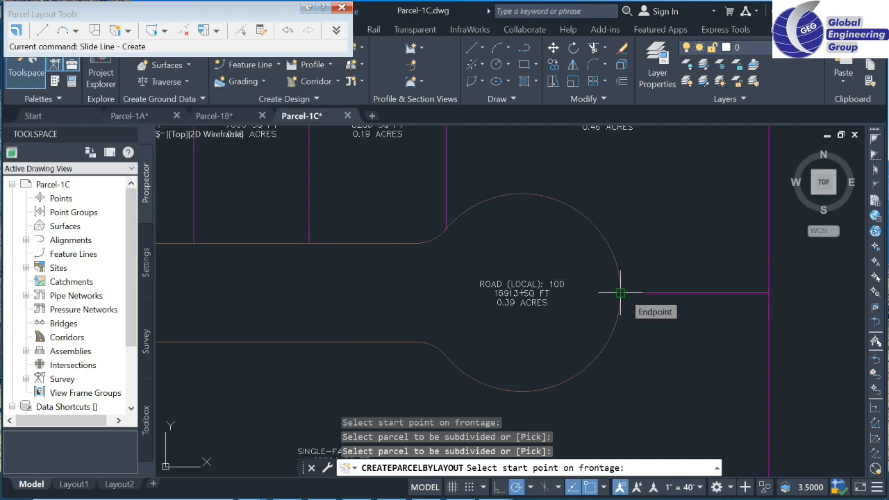
{"action": "scroll", "coordinate": [620, 293], "scroll_direction": "down", "scroll_amount": 3}
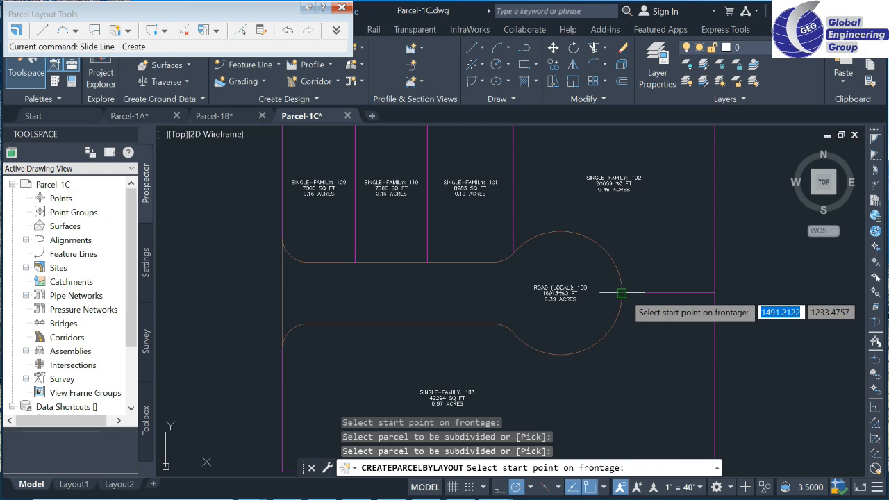
{"action": "left_click", "coordinate": [623, 295]}
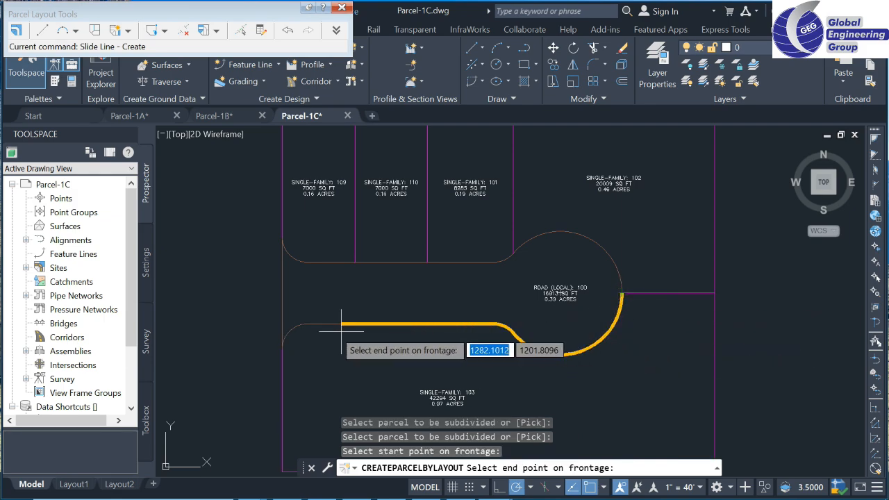
{"action": "left_click", "coordinate": [289, 330]}
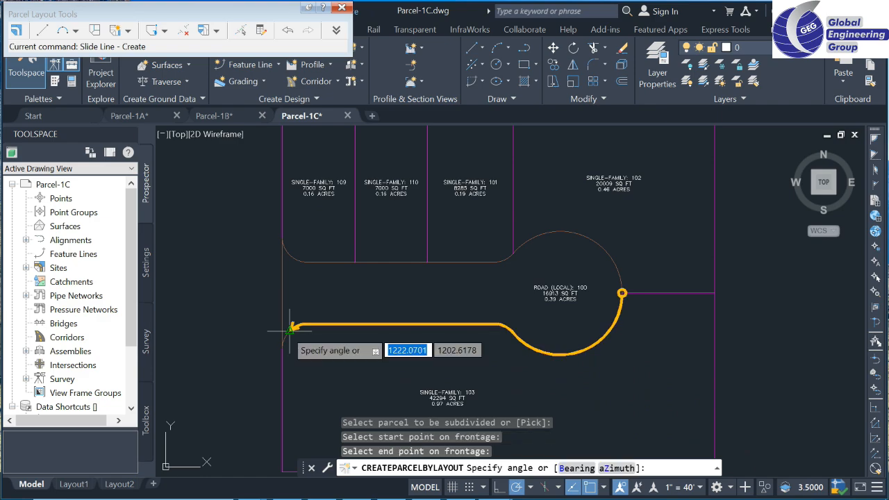
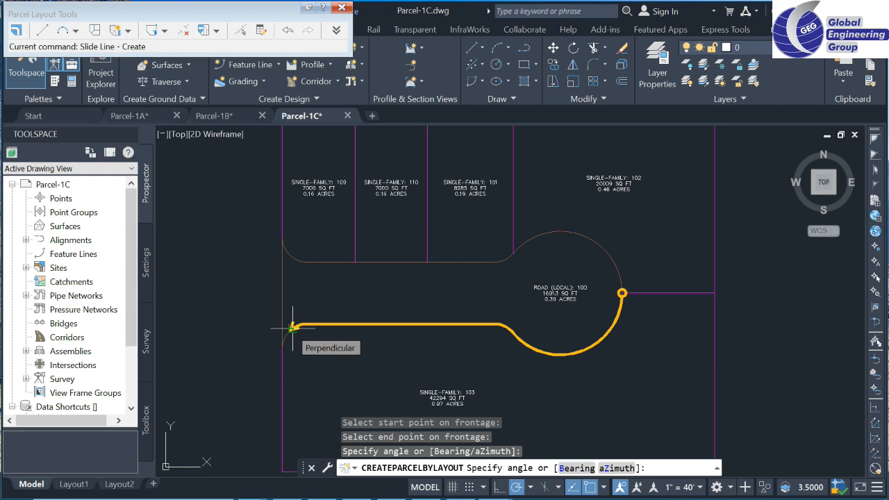
Apply a 90° slide line angle to Single-Family 103, accept the automatic layout and inspect the new lots
{"action": "type", "text": "90"}
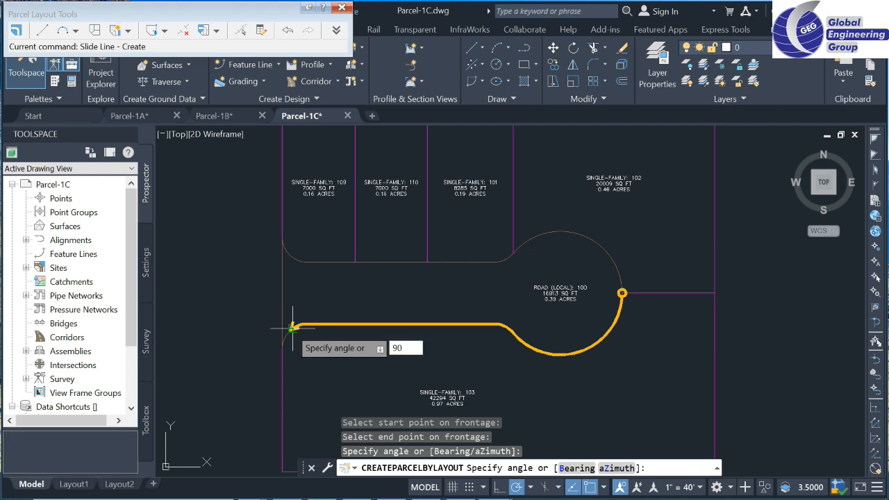
{"action": "key", "text": "Return"}
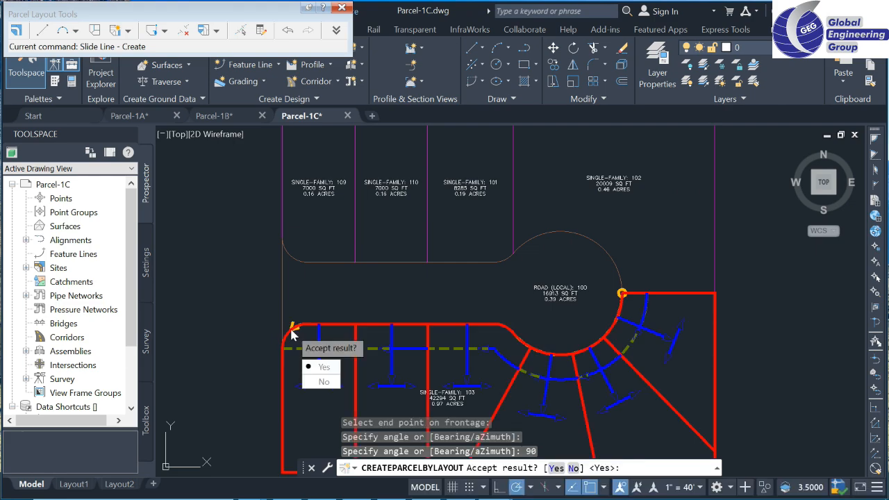
{"action": "left_click", "coordinate": [311, 368]}
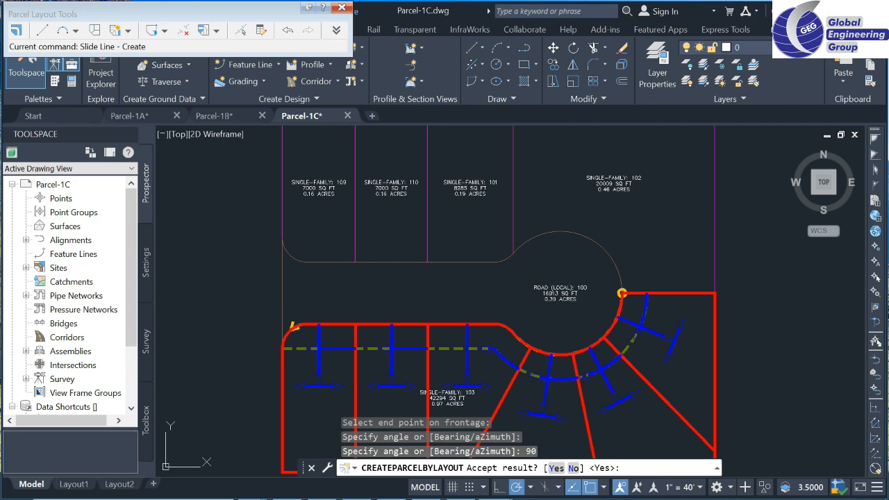
{"action": "scroll", "coordinate": [497, 369], "scroll_direction": "down", "scroll_amount": 6}
{"action": "scroll", "coordinate": [502, 368], "scroll_direction": "up", "scroll_amount": 8}
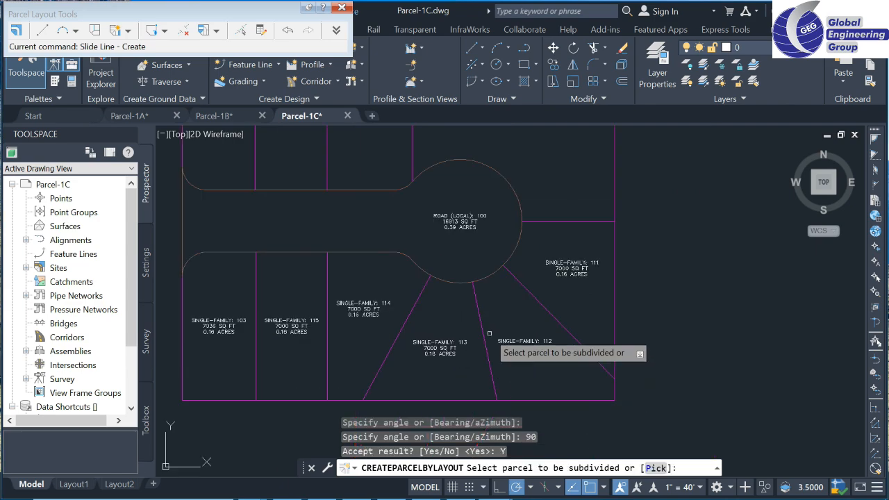
{"action": "scroll", "coordinate": [567, 301], "scroll_direction": "down", "scroll_amount": 5}
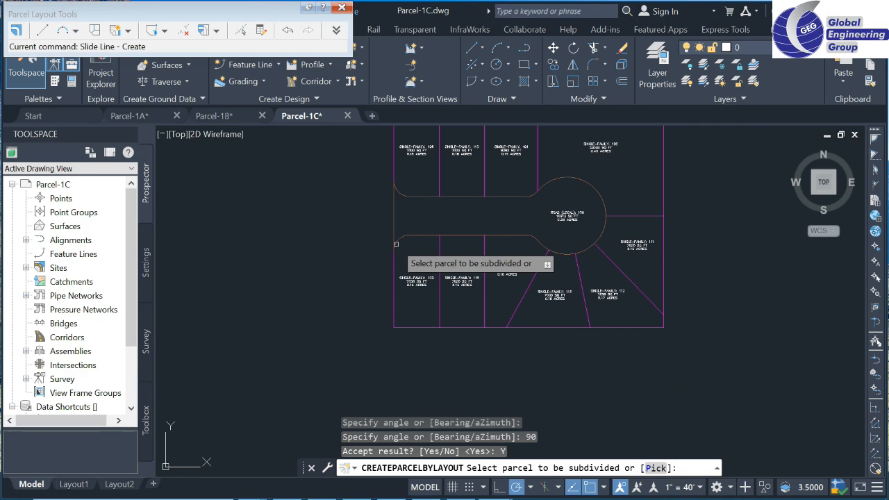
{"action": "scroll", "coordinate": [396, 243], "scroll_direction": "up", "scroll_amount": 4}
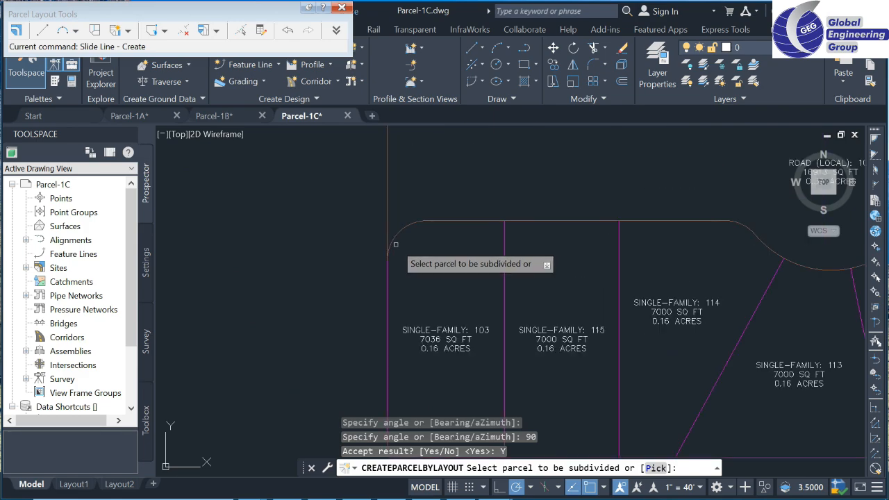
{"action": "scroll", "coordinate": [399, 236], "scroll_direction": "down", "scroll_amount": 6}
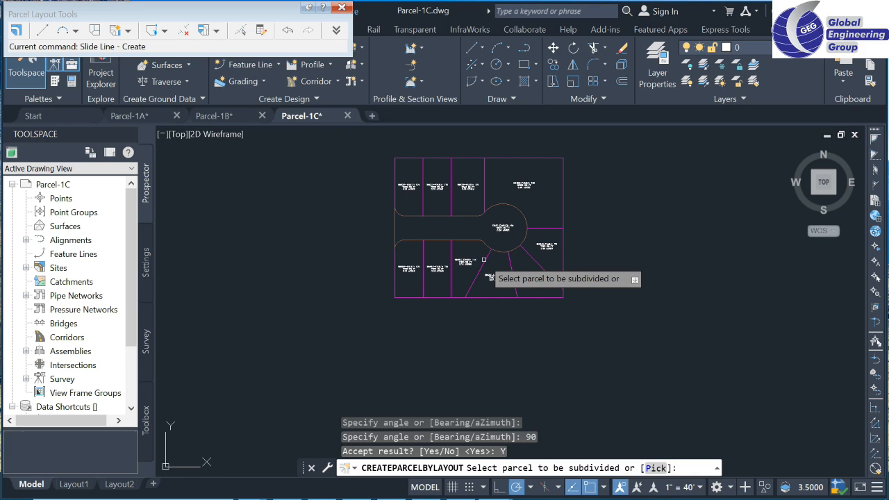
Open the drawing Parcel-1D from the DESSIN folder and leave it as the active drawing after a brief switch to Parcel-1C
{"action": "left_click", "coordinate": [69, 116]}
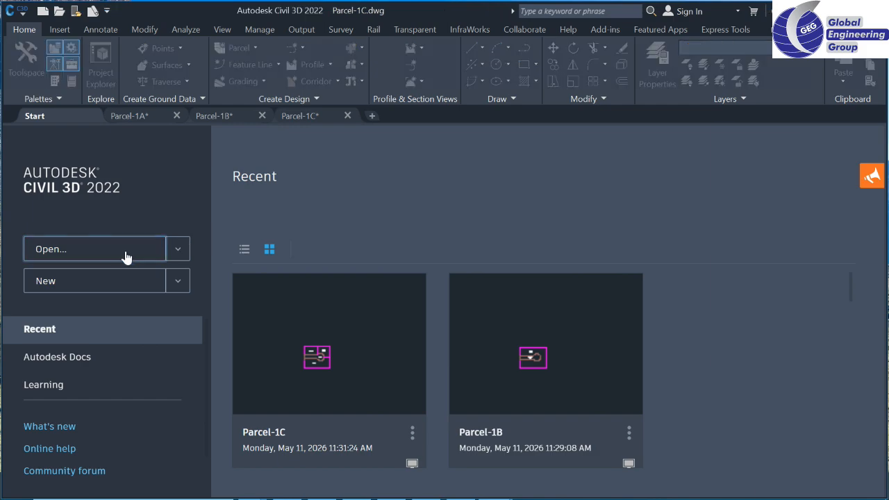
{"action": "left_click", "coordinate": [126, 255]}
{"action": "scroll", "coordinate": [362, 278], "scroll_direction": "down", "scroll_amount": 1}
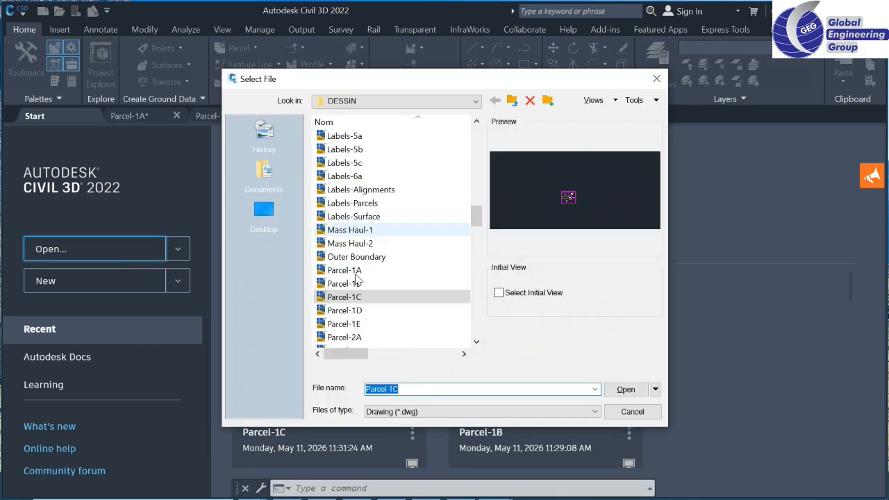
{"action": "left_click", "coordinate": [360, 311]}
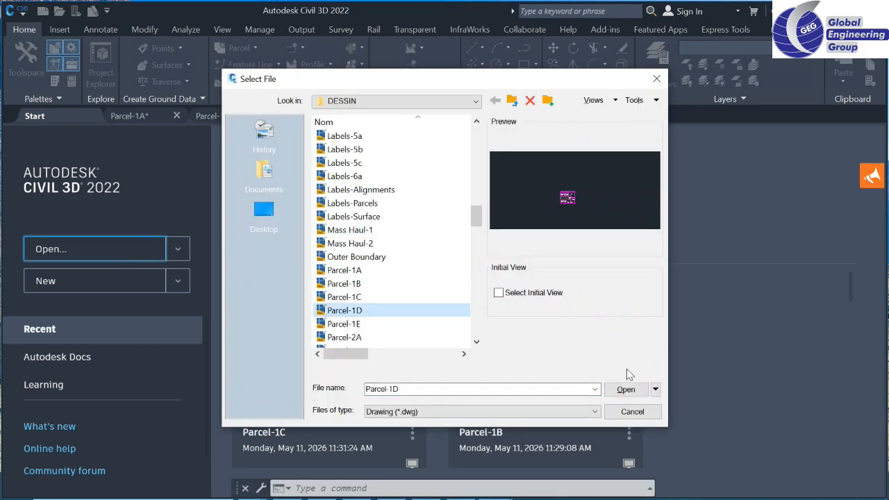
{"action": "left_click", "coordinate": [614, 391]}
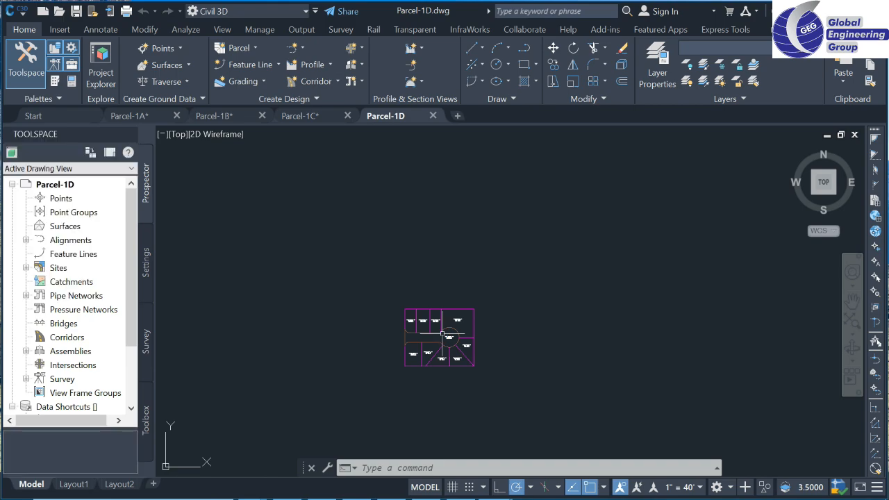
{"action": "left_click", "coordinate": [302, 117]}
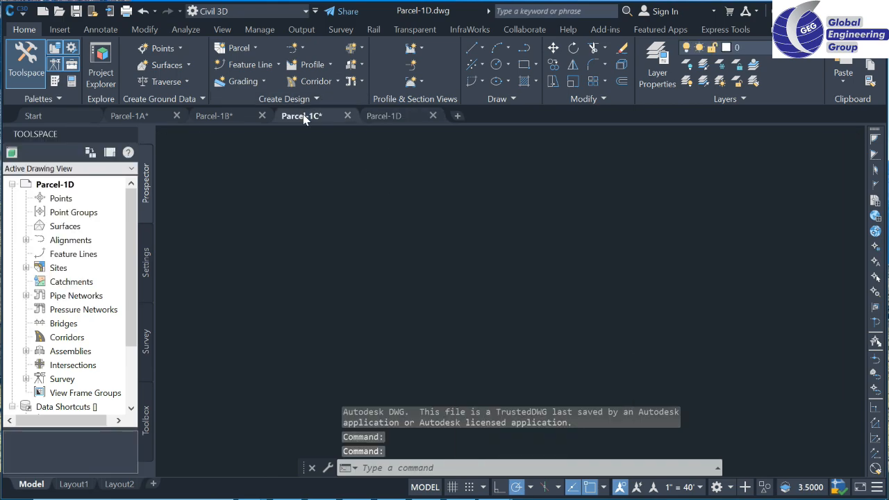
{"action": "left_click", "coordinate": [384, 116]}
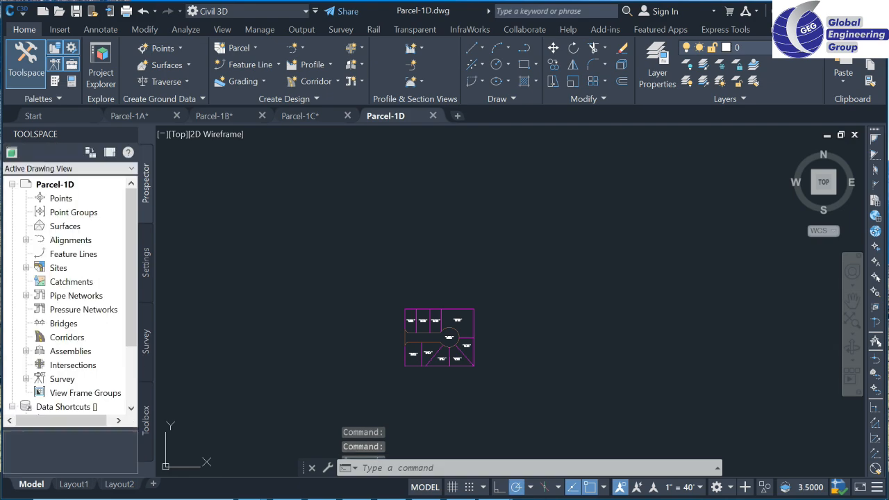
Open the parcel creation layout tools for Parcel-1D and expand their sizing and automatic layout parameters
{"action": "scroll", "coordinate": [462, 367], "scroll_direction": "up", "scroll_amount": 5}
{"action": "mouse_move", "coordinate": [435, 332]}
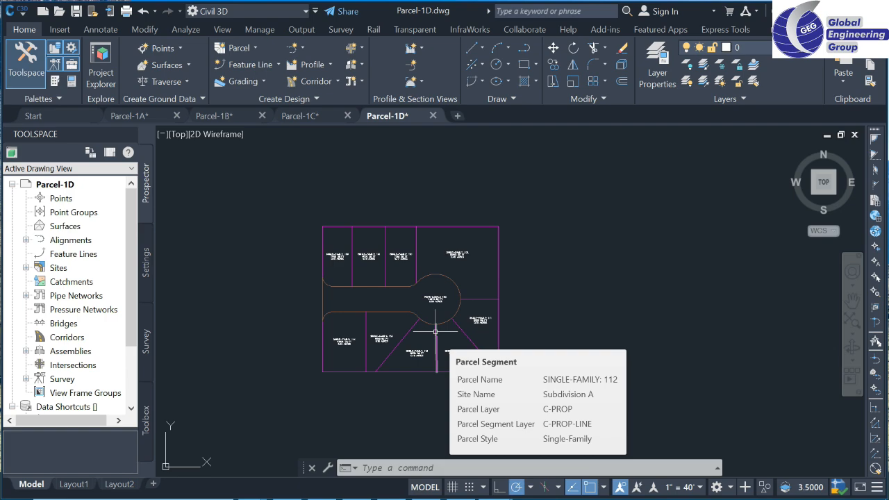
{"action": "left_click", "coordinate": [253, 48]}
{"action": "left_click", "coordinate": [263, 78]}
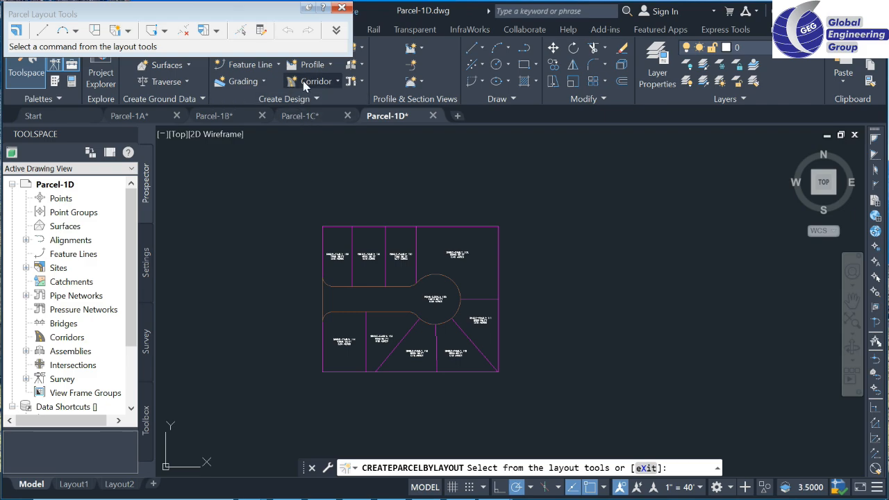
{"action": "left_click", "coordinate": [336, 30]}
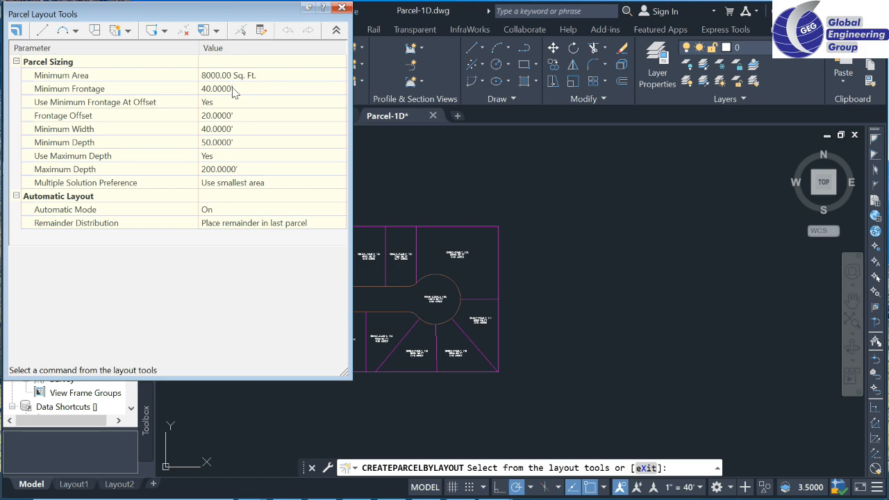
Set the Minimum Width to 20' and the Minimum Depth to 40' in the parcel sizing parameters
{"action": "left_click", "coordinate": [237, 130]}
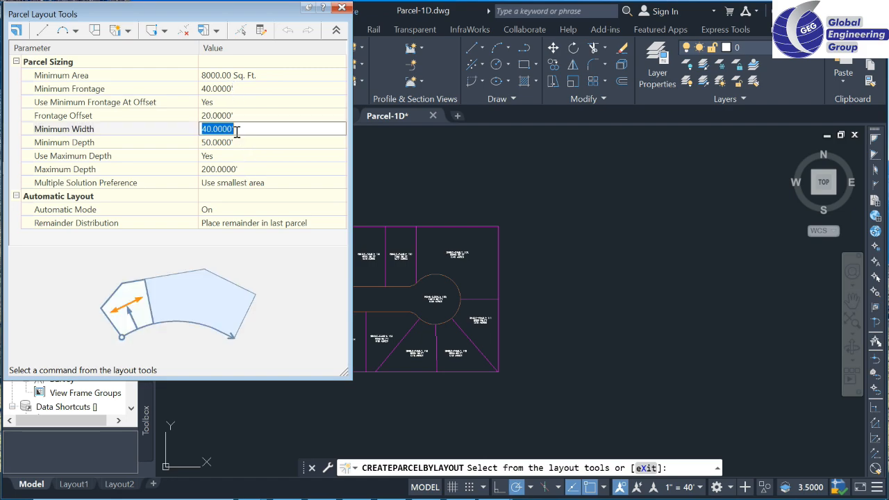
{"action": "left_click", "coordinate": [237, 130]}
{"action": "type", "text": "2"}
{"action": "left_click_drag", "start_coordinate": [238, 131], "coordinate": [181, 136]}
{"action": "type", "text": "20"}
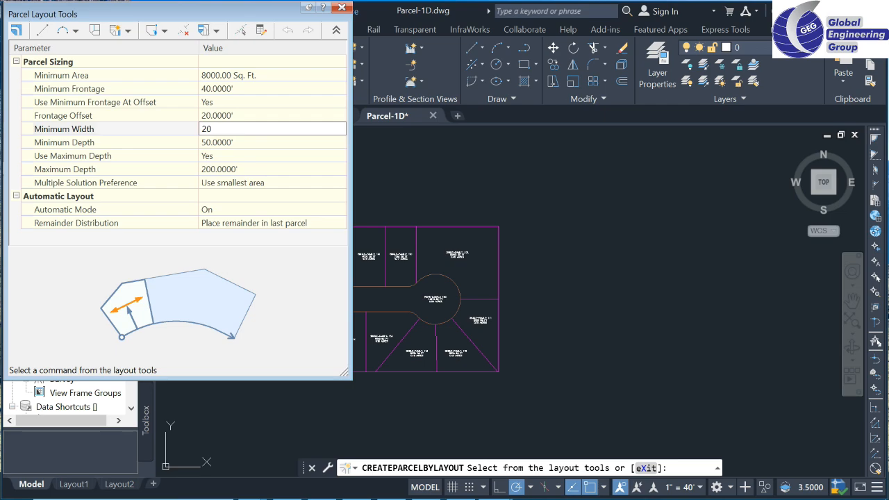
{"action": "left_click", "coordinate": [232, 143]}
{"action": "type", "text": "40"}
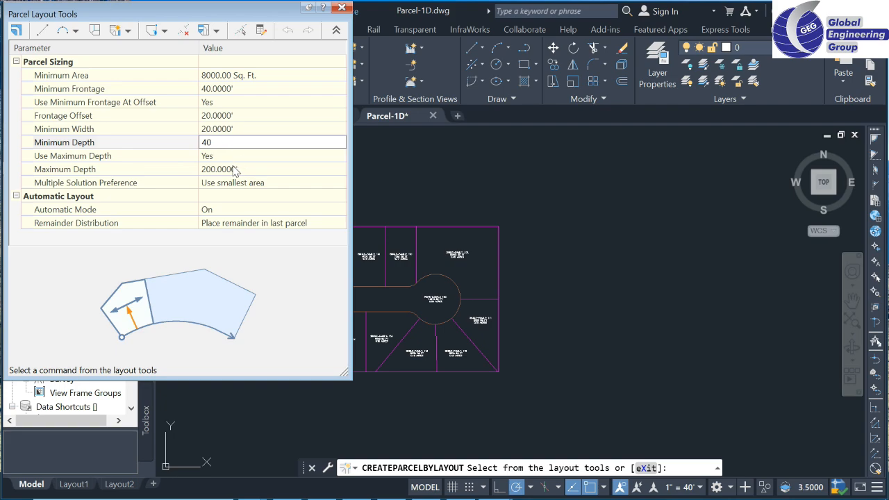
Set the Minimum Width to 40' and the Minimum Depth to 50' in the parcel sizing parameters
{"action": "left_click", "coordinate": [228, 126]}
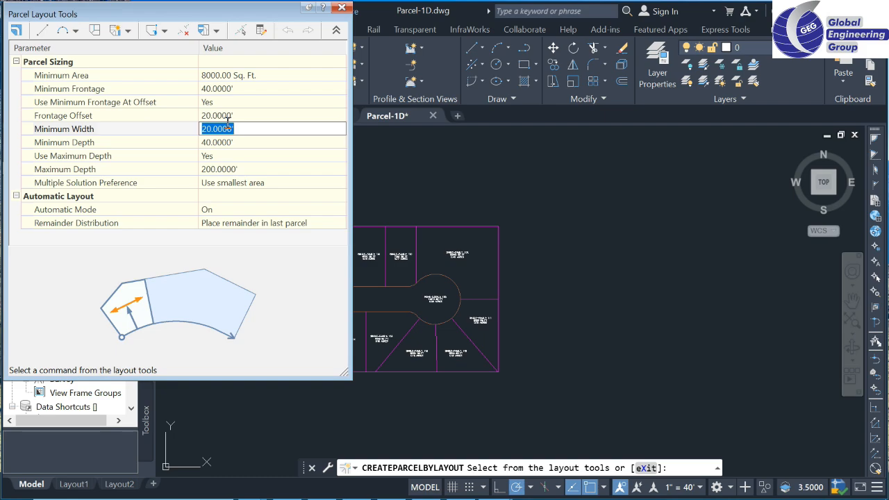
{"action": "type", "text": "40"}
{"action": "left_click", "coordinate": [228, 142]}
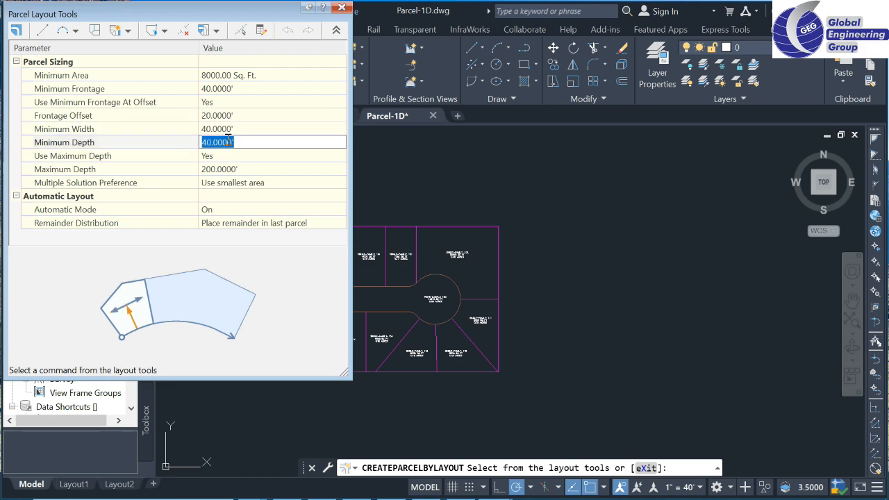
{"action": "type", "text": "50"}
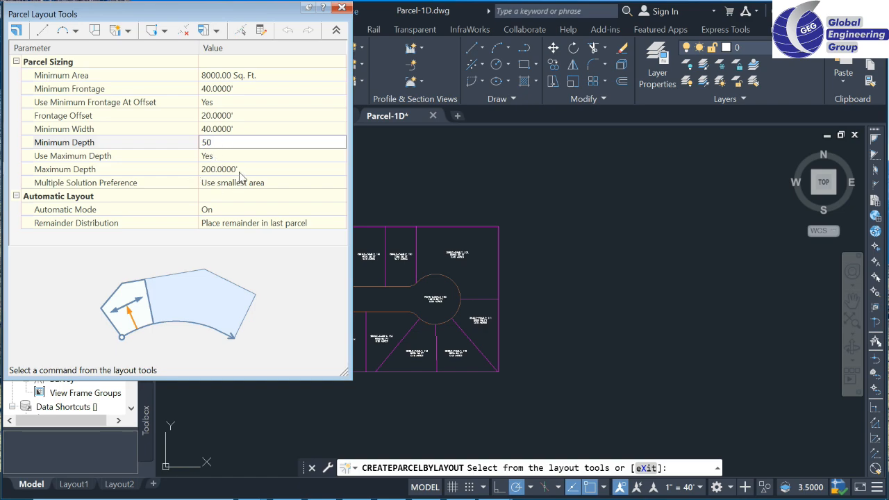
Set Automatic Mode to Off and start Swing Line - Create for site Subdivision A with Single-Family style and Standard area labels
{"action": "left_click", "coordinate": [259, 206]}
{"action": "left_click", "coordinate": [259, 206]}
{"action": "left_click", "coordinate": [243, 222]}
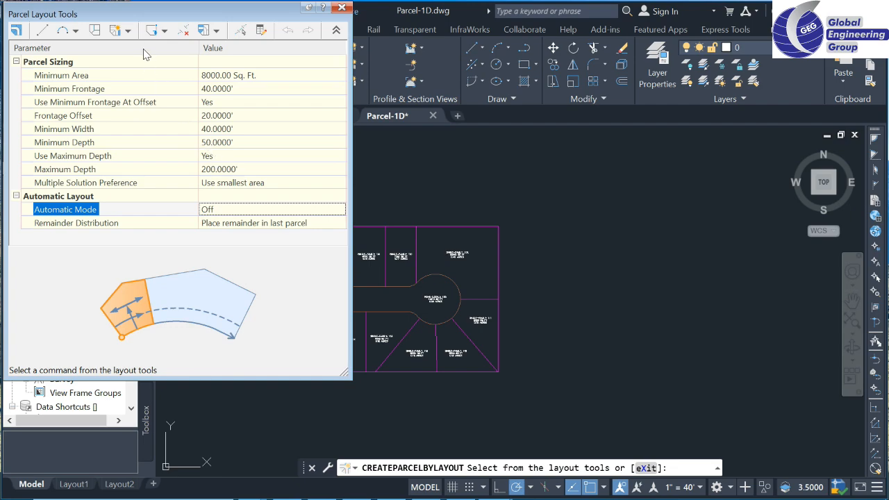
{"action": "left_click", "coordinate": [129, 31]}
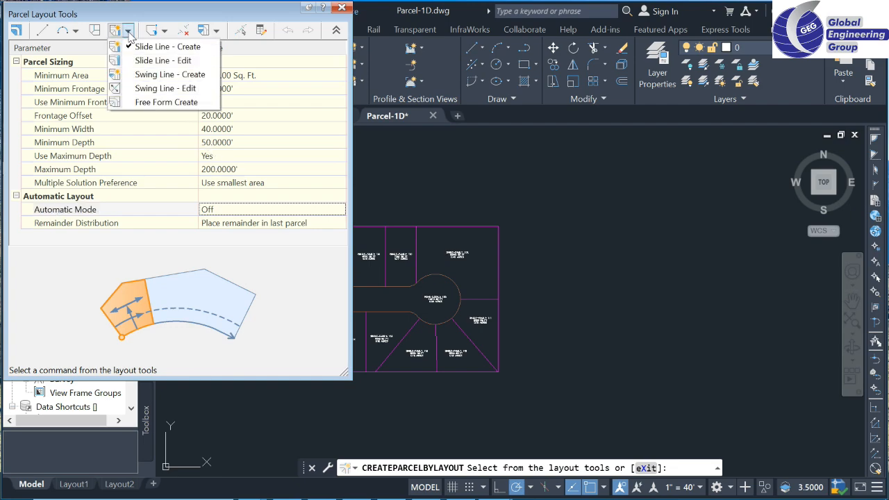
{"action": "left_click", "coordinate": [161, 75]}
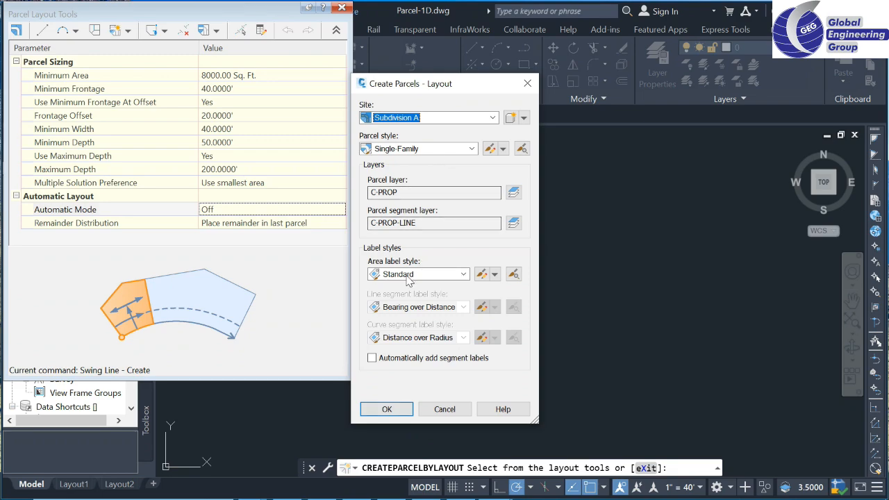
{"action": "left_click", "coordinate": [390, 409]}
{"action": "left_click", "coordinate": [338, 32]}
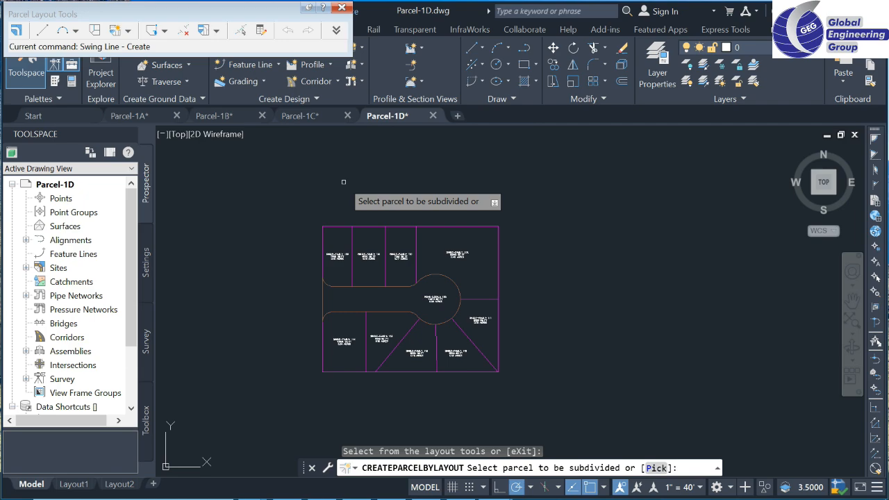
Select the large northeast parcel and define its frontage along the cul-de-sac arc from its western lot line to the east endpoint
{"action": "scroll", "coordinate": [473, 310], "scroll_direction": "up", "scroll_amount": 5}
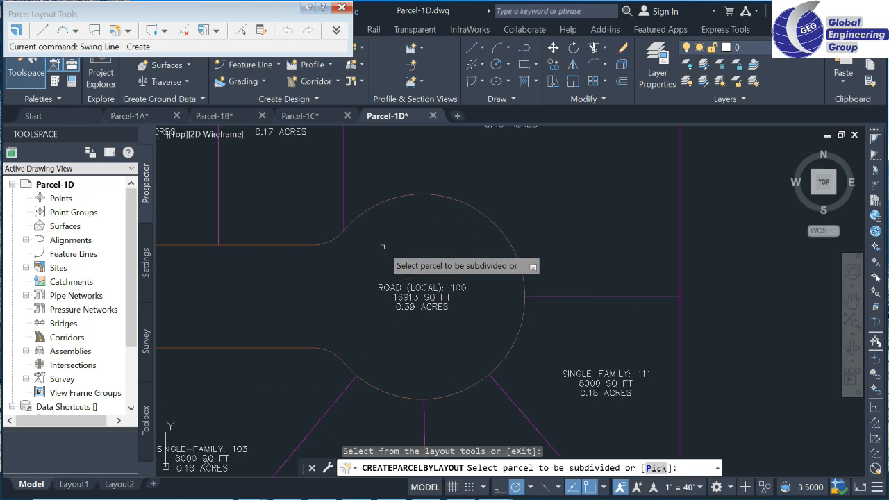
{"action": "scroll", "coordinate": [389, 243], "scroll_direction": "down", "scroll_amount": 5}
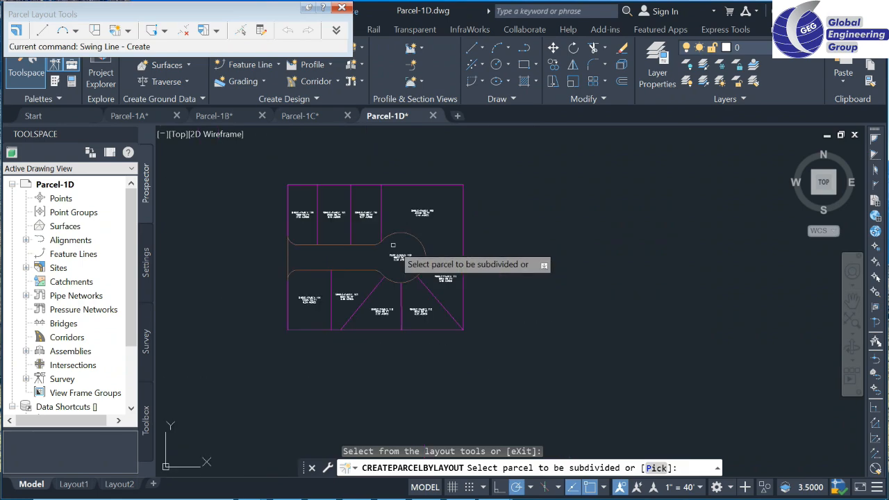
{"action": "left_click", "coordinate": [423, 212]}
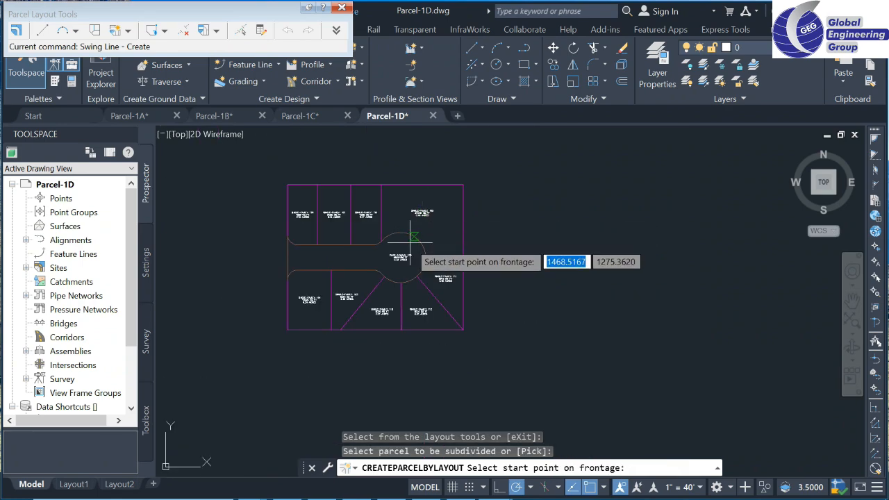
{"action": "scroll", "coordinate": [409, 243], "scroll_direction": "up", "scroll_amount": 6}
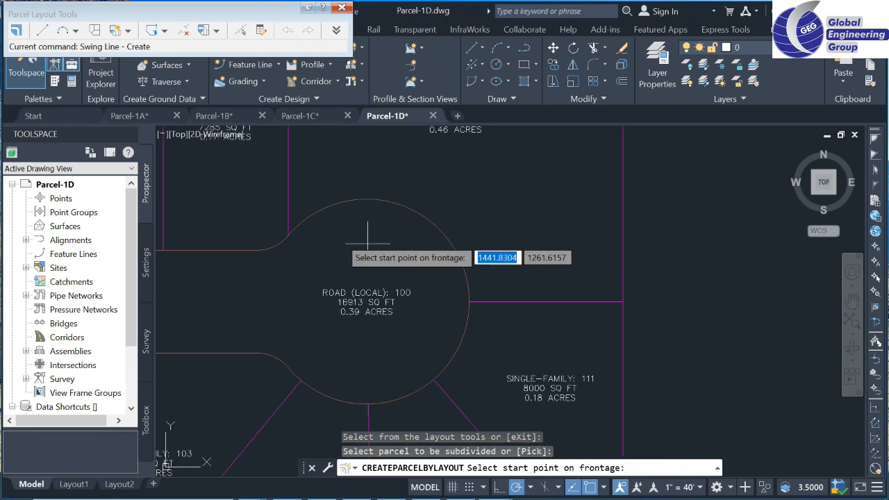
{"action": "left_click", "coordinate": [291, 233]}
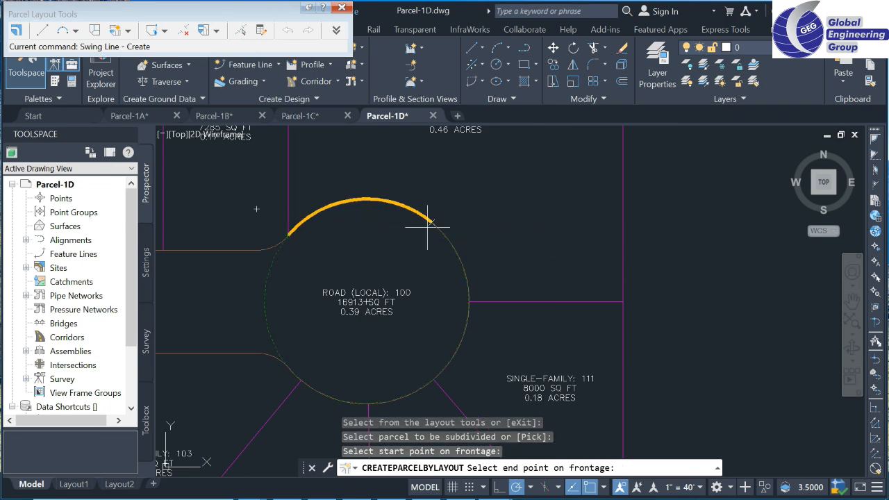
{"action": "left_click", "coordinate": [469, 301]}
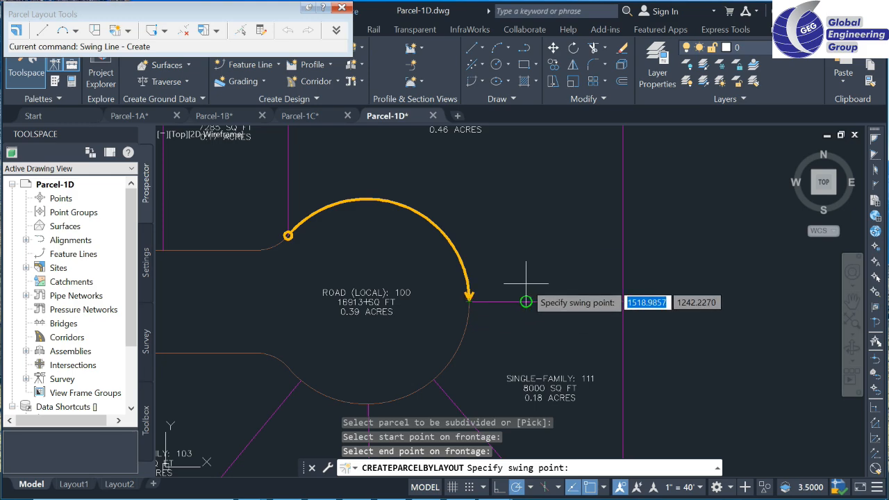
Place the swing point at the parcel's northeast corner and accept the resulting lot
{"action": "scroll", "coordinate": [526, 295], "scroll_direction": "down", "scroll_amount": 2}
{"action": "scroll", "coordinate": [525, 296], "scroll_direction": "down", "scroll_amount": 2}
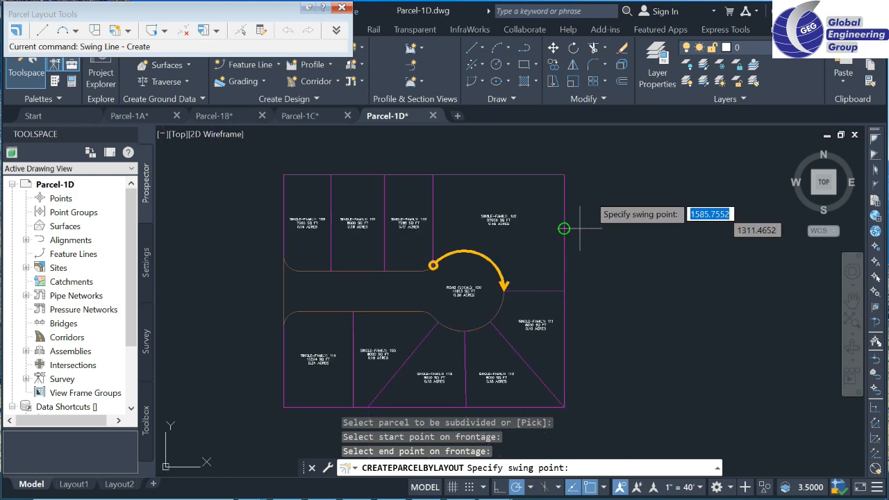
{"action": "left_click", "coordinate": [564, 175]}
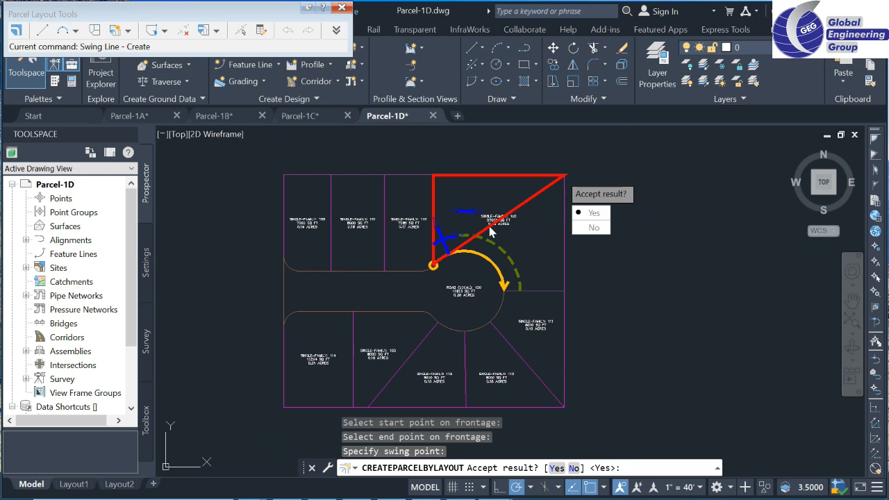
{"action": "left_click", "coordinate": [590, 215]}
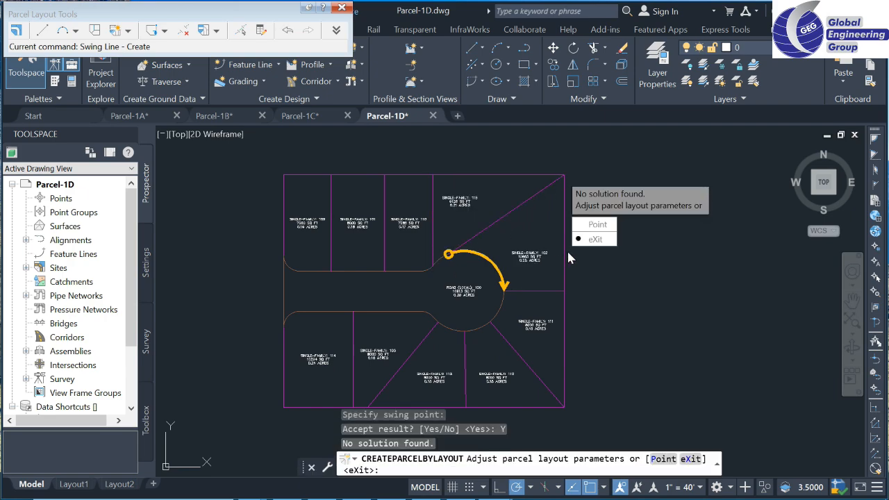
Create another lot from the remaining area with a new swing point on the east boundary, accept it and dismiss the frontage alert
{"action": "left_click", "coordinate": [594, 225]}
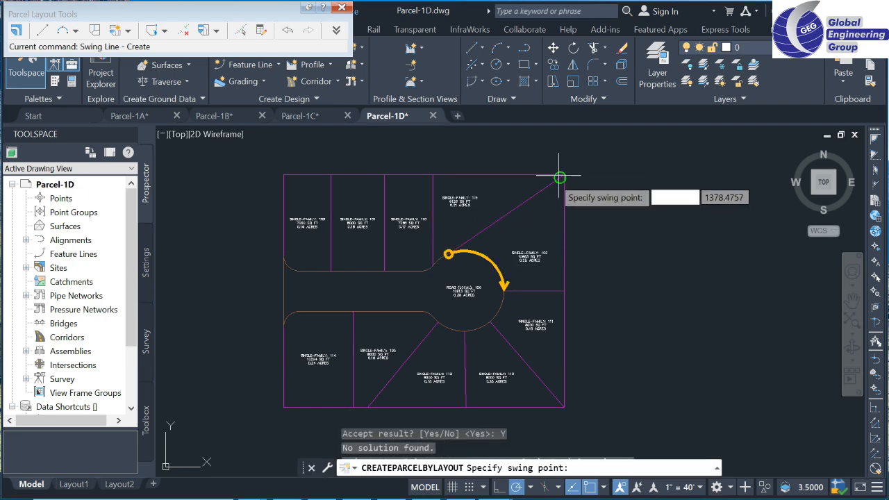
{"action": "left_click", "coordinate": [564, 233]}
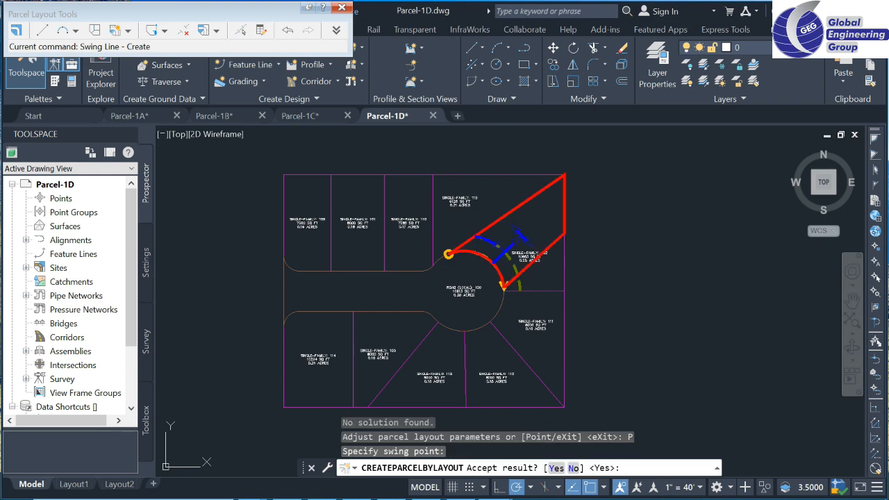
{"action": "type", "text": "Y"}
{"action": "key", "text": "Return"}
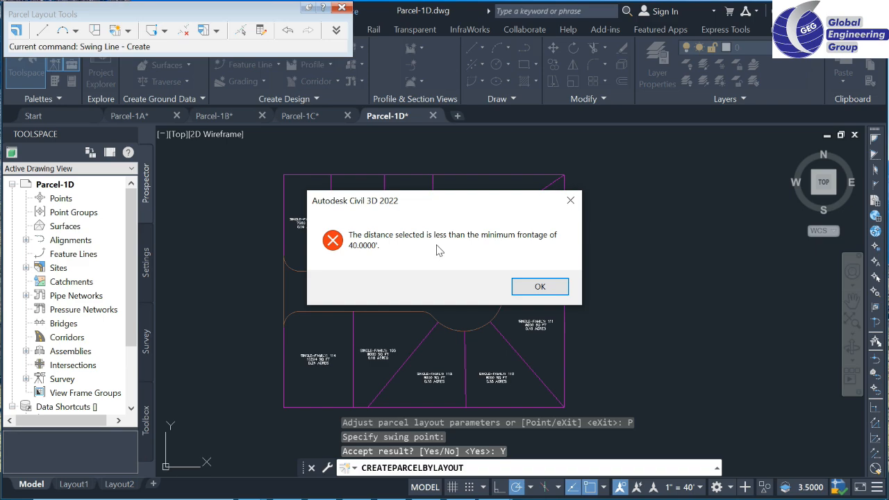
{"action": "left_click", "coordinate": [537, 286]}
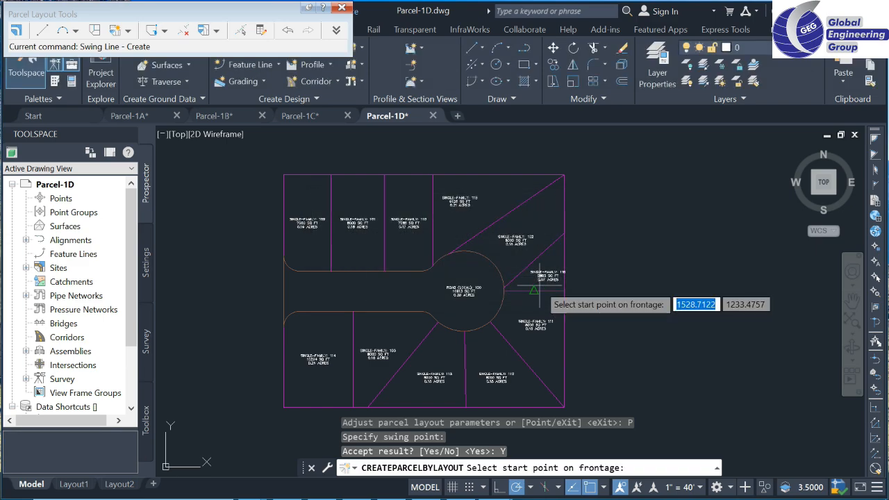
{"action": "scroll", "coordinate": [536, 272], "scroll_direction": "up", "scroll_amount": 2}
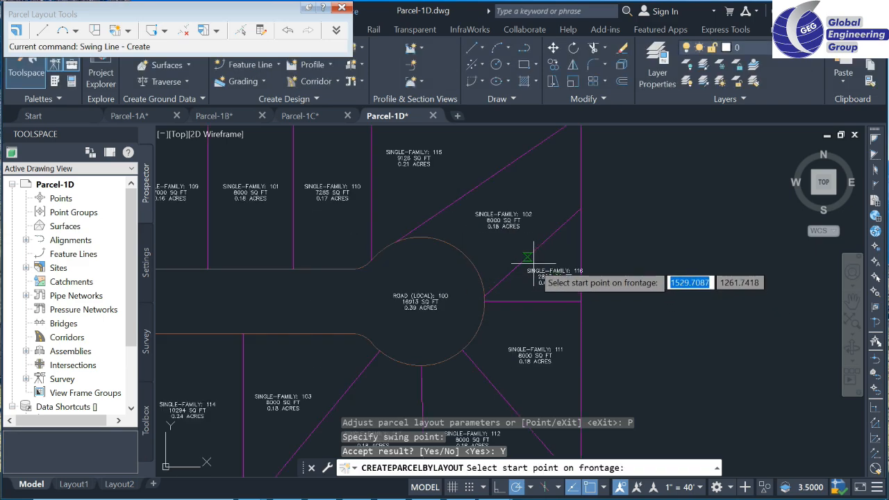
{"action": "scroll", "coordinate": [533, 262], "scroll_direction": "down", "scroll_amount": 2}
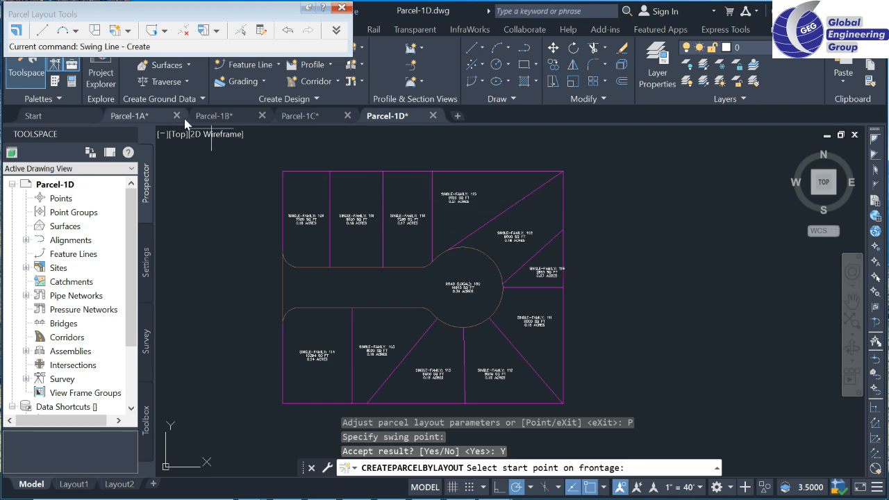
End the swing line command and open the drawing Parcel-1E from the DESSIN folder
{"action": "left_click", "coordinate": [59, 117]}
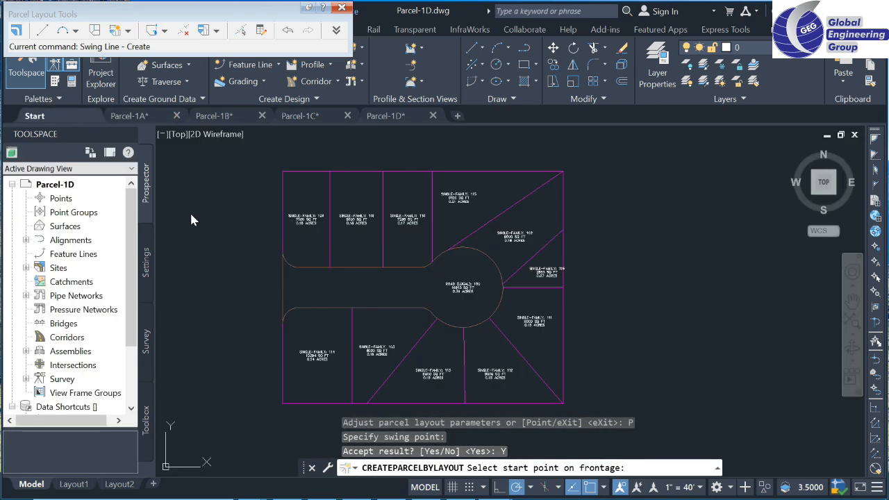
{"action": "key", "text": "Escape"}
{"action": "key", "text": "Escape"}
{"action": "left_click", "coordinate": [55, 118]}
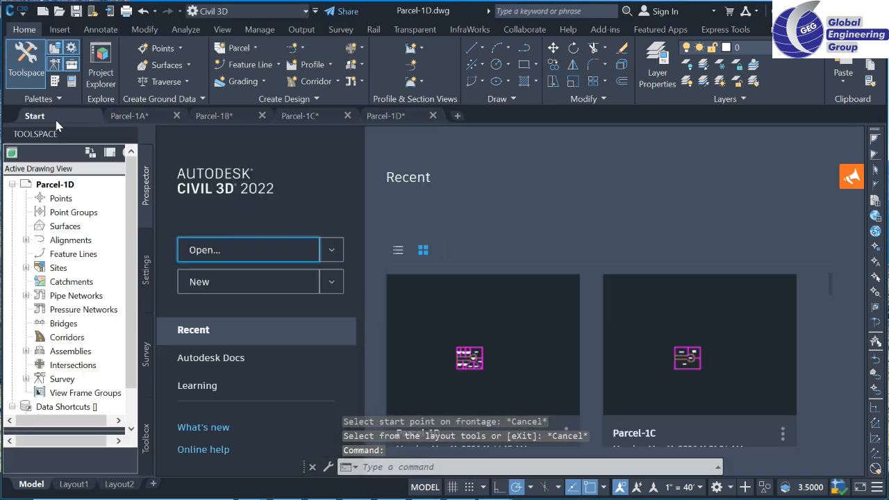
{"action": "left_click", "coordinate": [149, 248]}
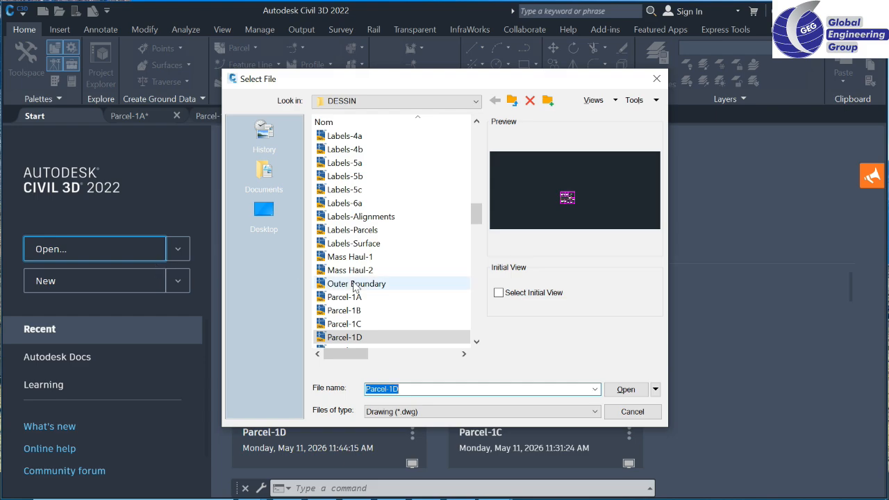
{"action": "scroll", "coordinate": [379, 305], "scroll_direction": "down", "scroll_amount": 1}
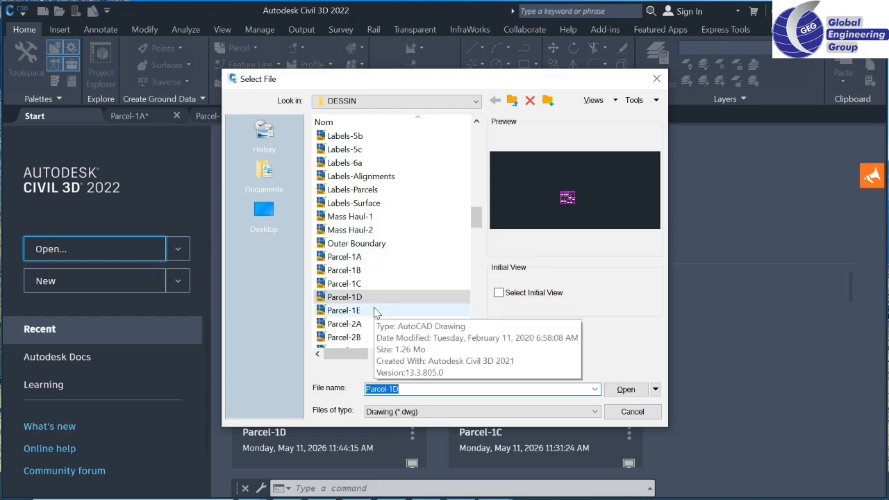
{"action": "left_click", "coordinate": [375, 311]}
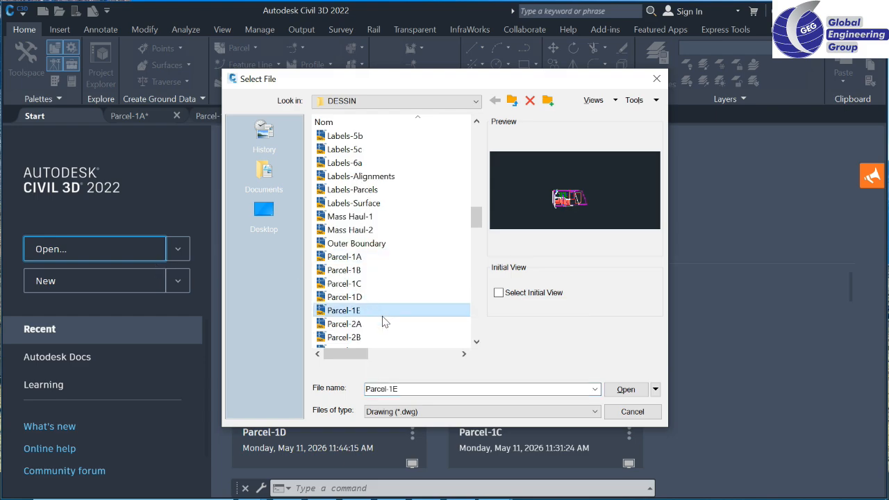
{"action": "left_click", "coordinate": [615, 390]}
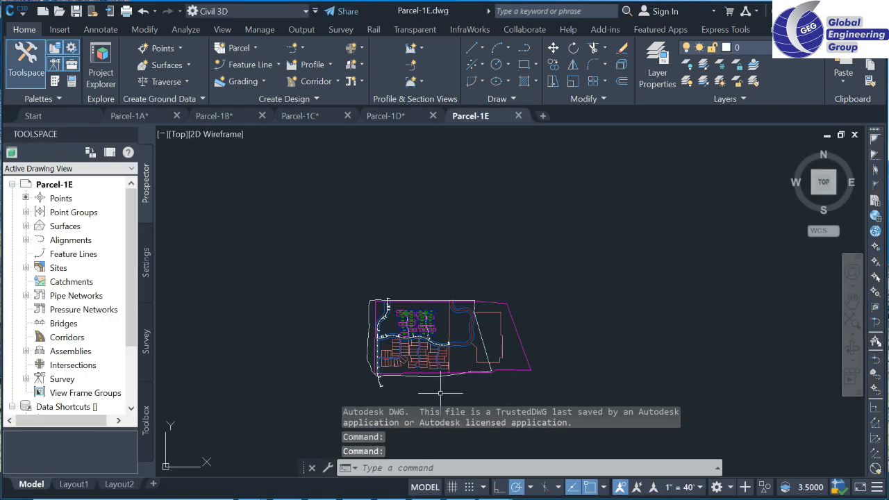
{"action": "scroll", "coordinate": [429, 396], "scroll_direction": "up", "scroll_amount": 4}
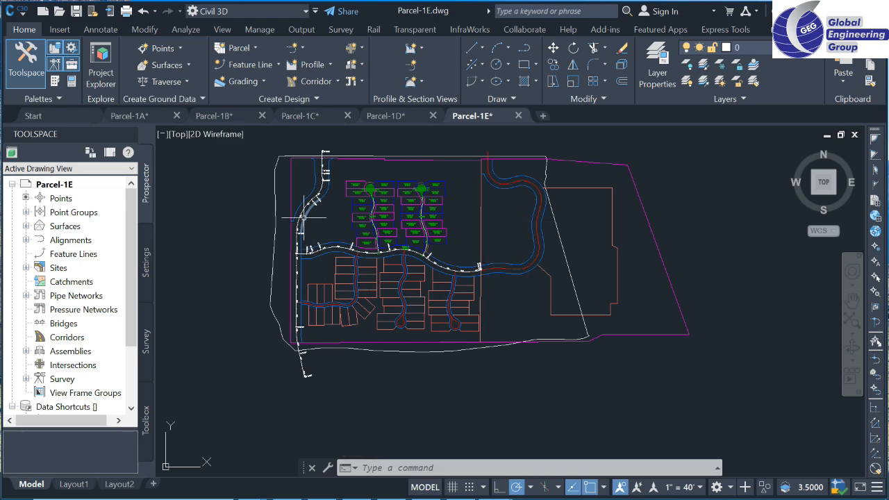
Examine the centerline alignments that belong to Site 1 in the Parcel-1E drawing
{"action": "scroll", "coordinate": [308, 247], "scroll_direction": "up", "scroll_amount": 4}
{"action": "scroll", "coordinate": [415, 263], "scroll_direction": "down", "scroll_amount": 8}
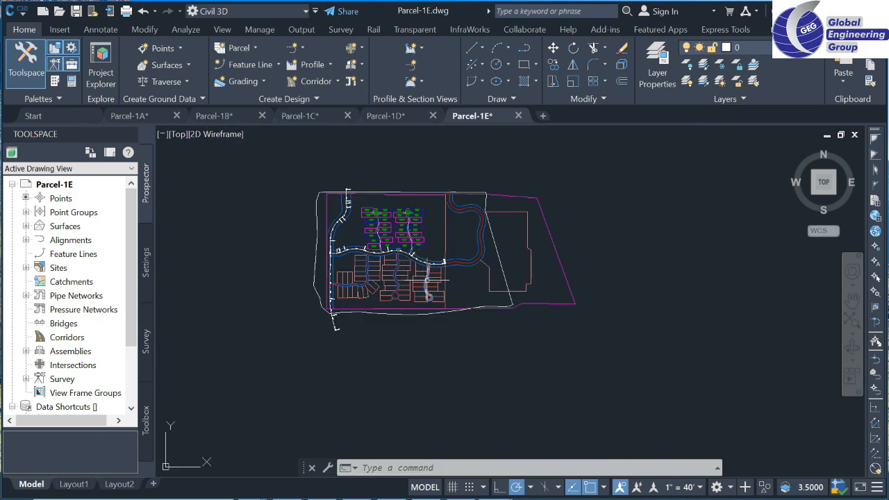
{"action": "mouse_move", "coordinate": [429, 285]}
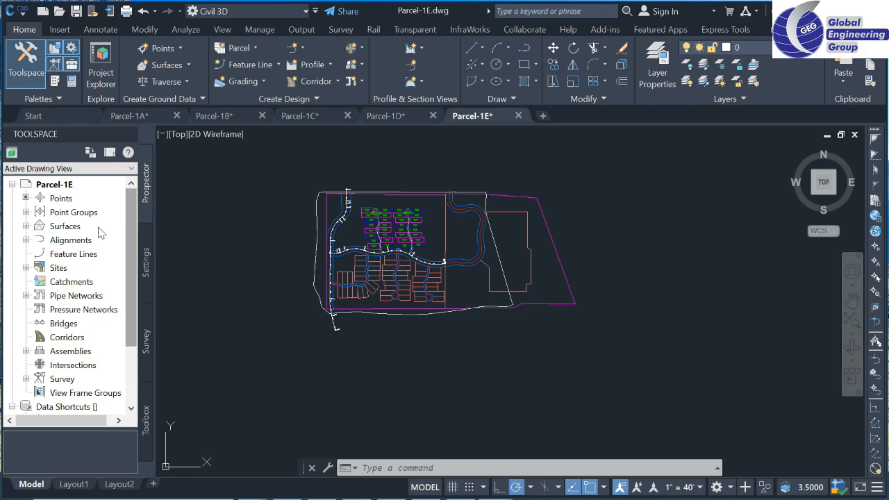
{"action": "scroll", "coordinate": [76, 292], "scroll_direction": "down", "scroll_amount": 3}
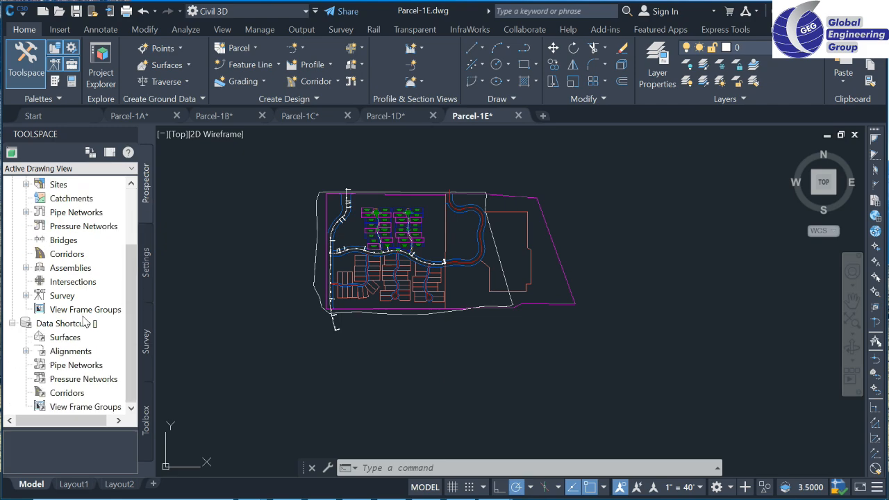
{"action": "scroll", "coordinate": [85, 322], "scroll_direction": "up", "scroll_amount": 3}
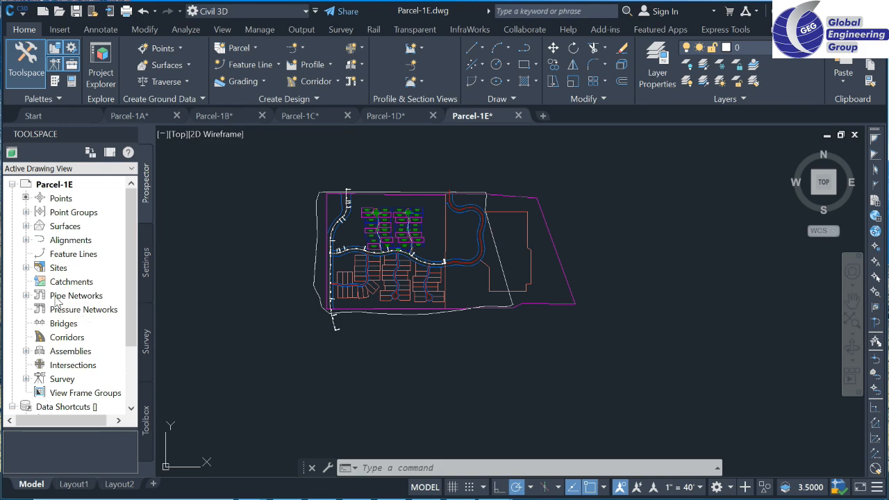
{"action": "left_click", "coordinate": [25, 267]}
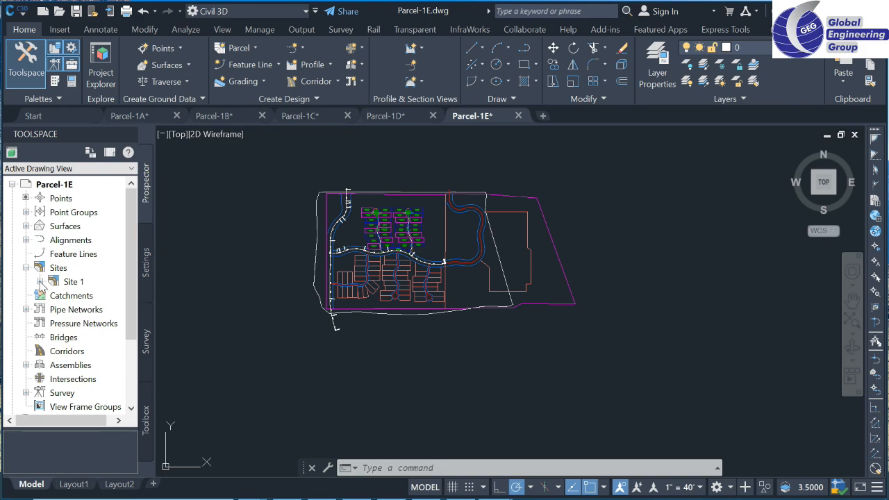
{"action": "left_click", "coordinate": [41, 281]}
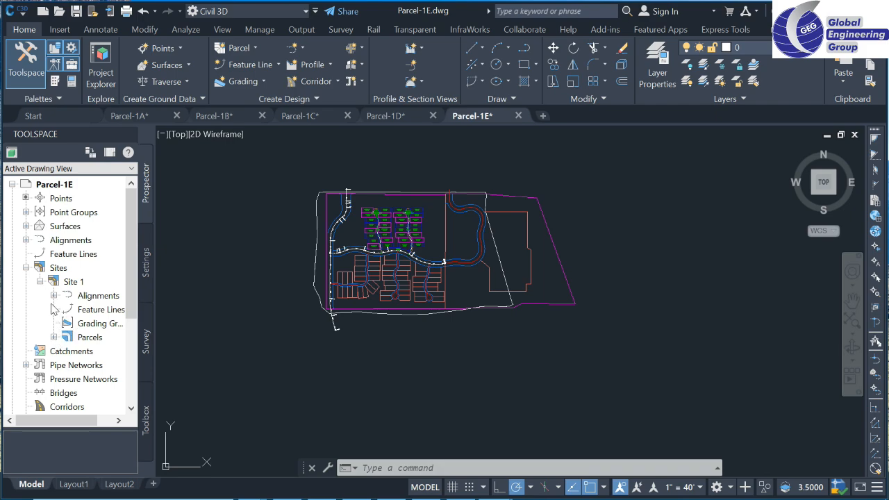
{"action": "left_click", "coordinate": [54, 296]}
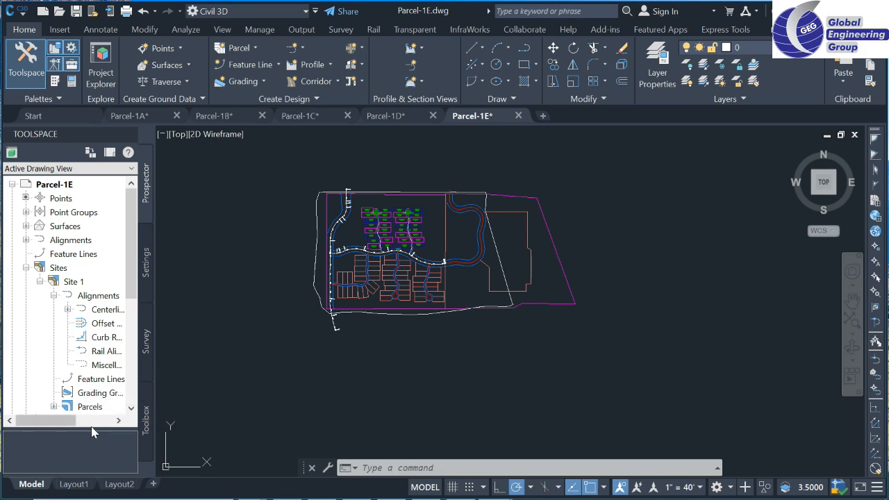
{"action": "left_click_drag", "start_coordinate": [75, 423], "coordinate": [100, 423]}
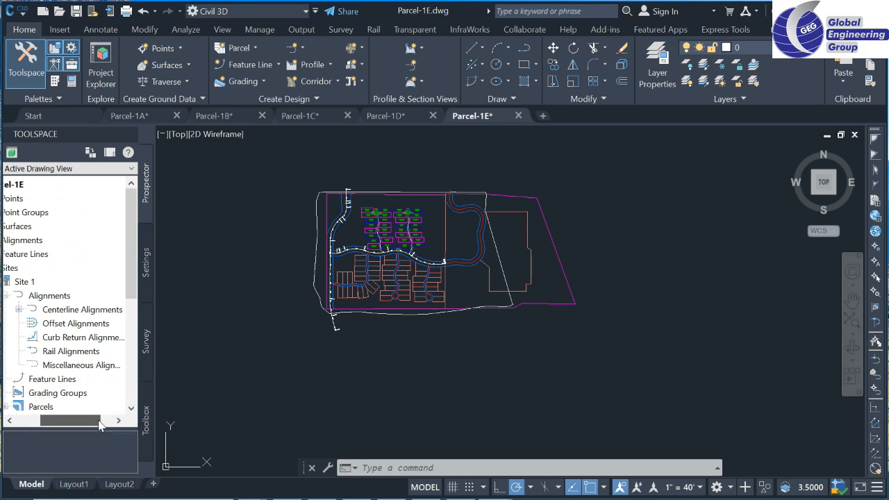
{"action": "left_click", "coordinate": [19, 310]}
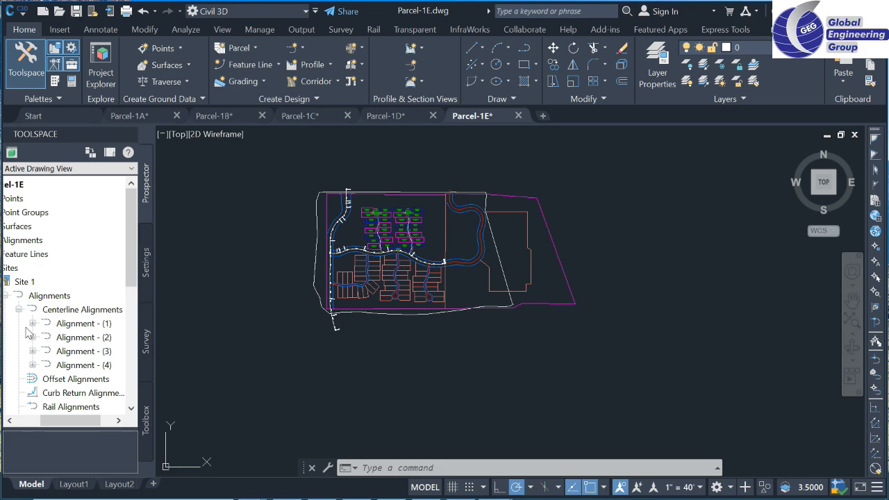
{"action": "mouse_move", "coordinate": [117, 373]}
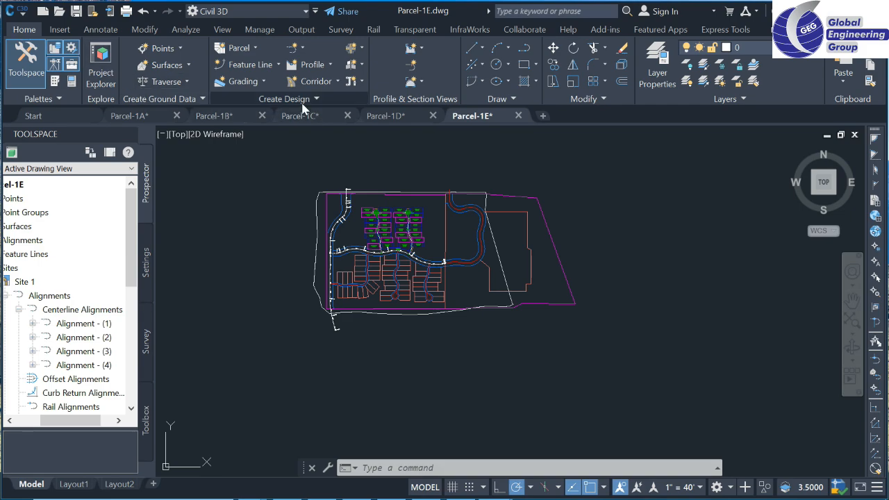
Create a centerline alignment from the middle cul-de-sac's road polyline with site None, Standard style and Major & Minor - Parallel labels, accepting its direction
{"action": "left_click", "coordinate": [302, 48]}
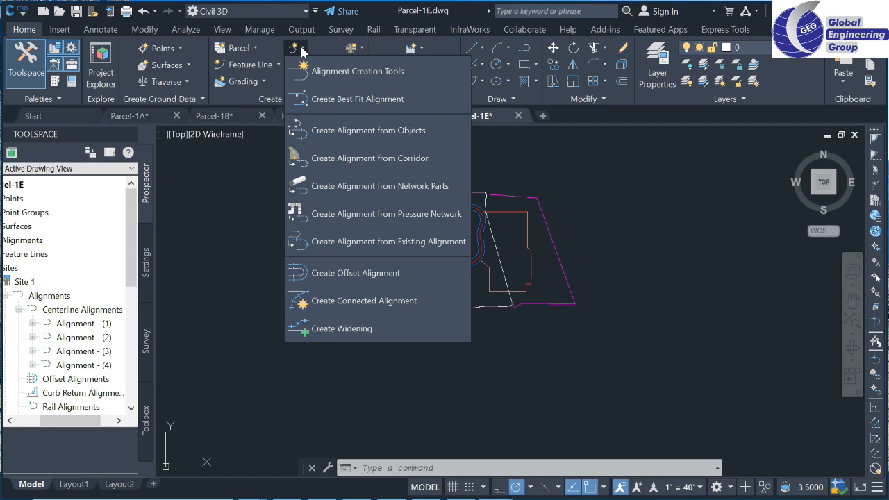
{"action": "left_click", "coordinate": [372, 130]}
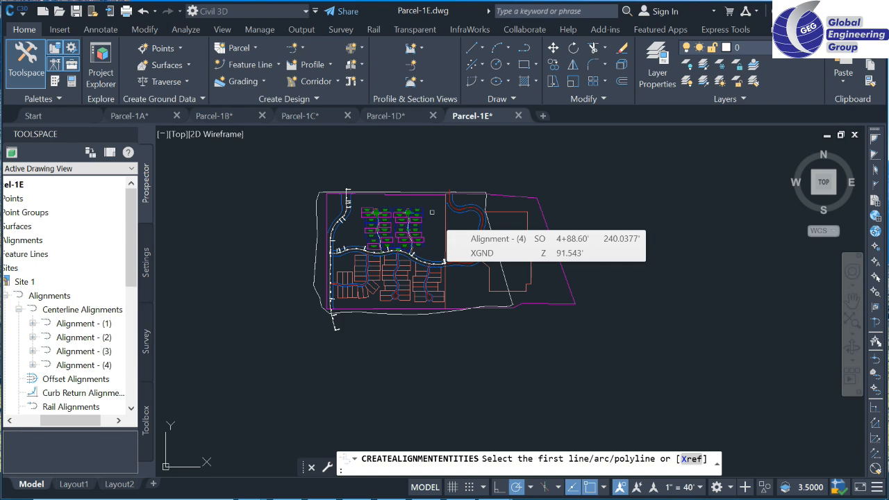
{"action": "scroll", "coordinate": [480, 271], "scroll_direction": "up", "scroll_amount": 4}
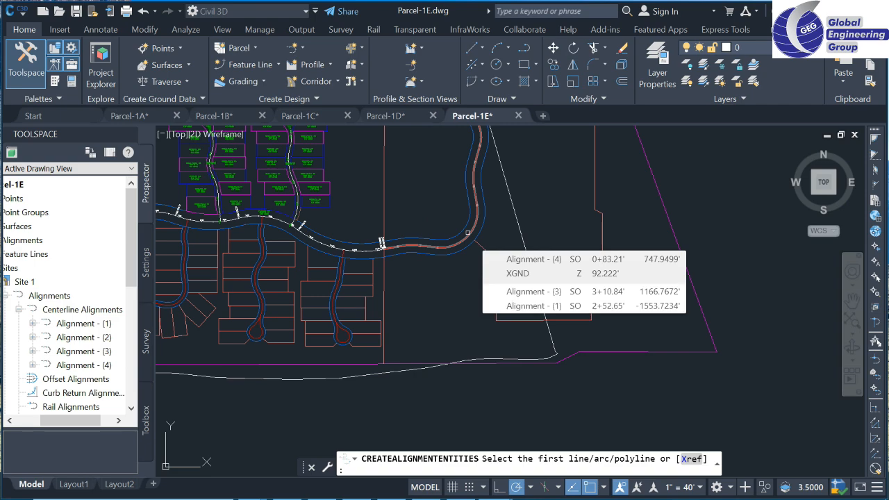
{"action": "scroll", "coordinate": [351, 238], "scroll_direction": "down", "scroll_amount": 5}
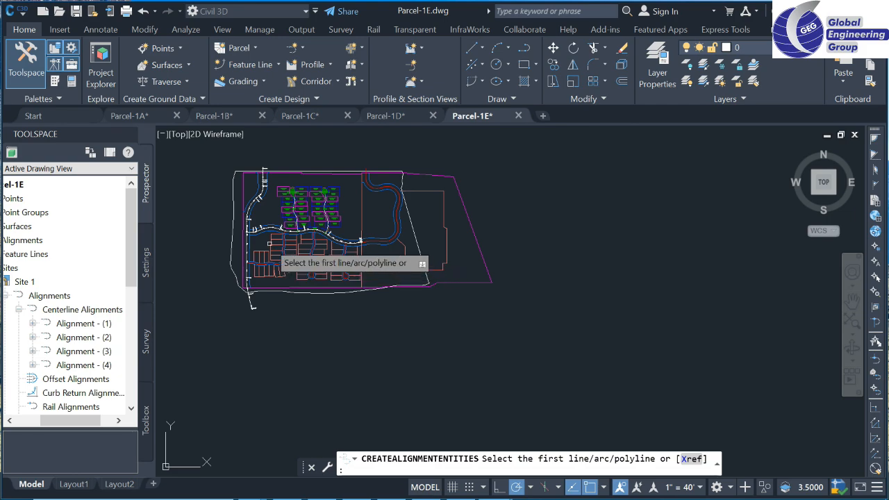
{"action": "scroll", "coordinate": [270, 250], "scroll_direction": "up", "scroll_amount": 4}
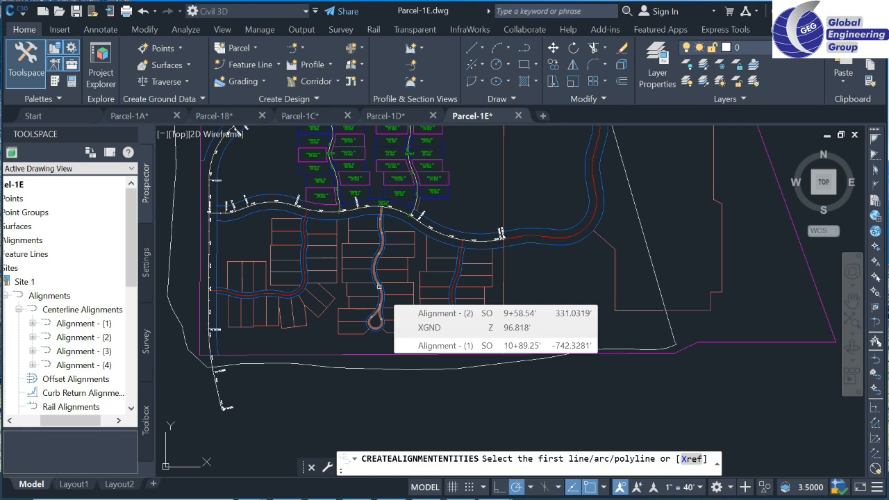
{"action": "left_click", "coordinate": [379, 287]}
{"action": "left_click", "coordinate": [379, 286]}
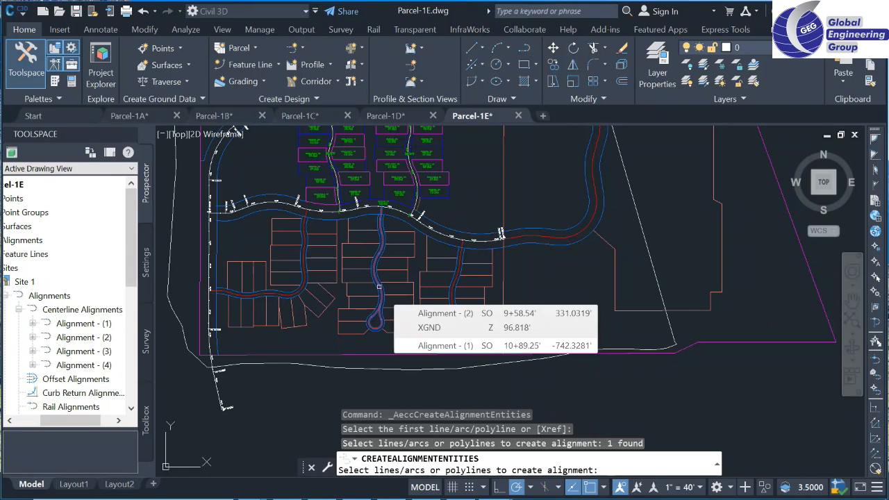
{"action": "key", "text": "Return"}
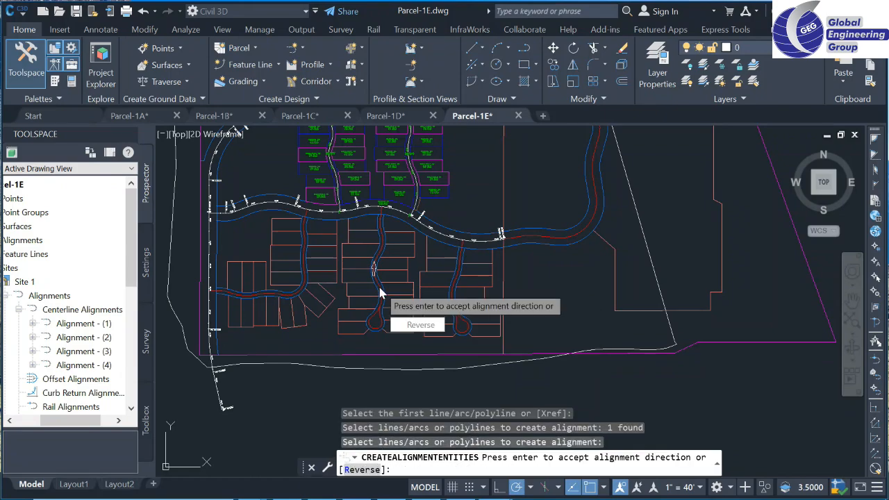
{"action": "key", "text": "Return"}
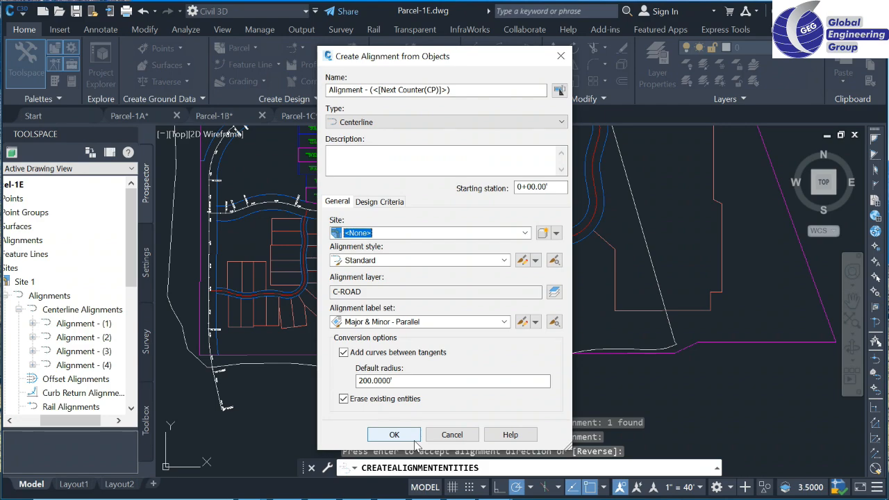
{"action": "left_click", "coordinate": [395, 435]}
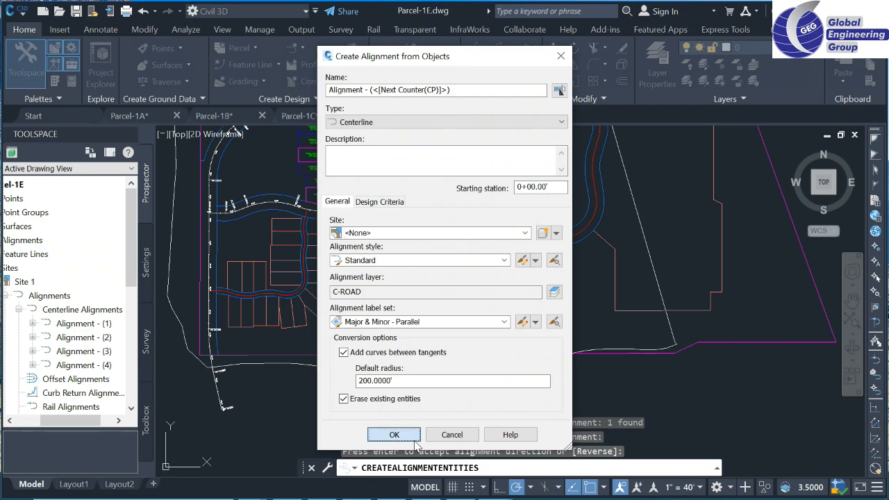
{"action": "scroll", "coordinate": [373, 308], "scroll_direction": "up", "scroll_amount": 2}
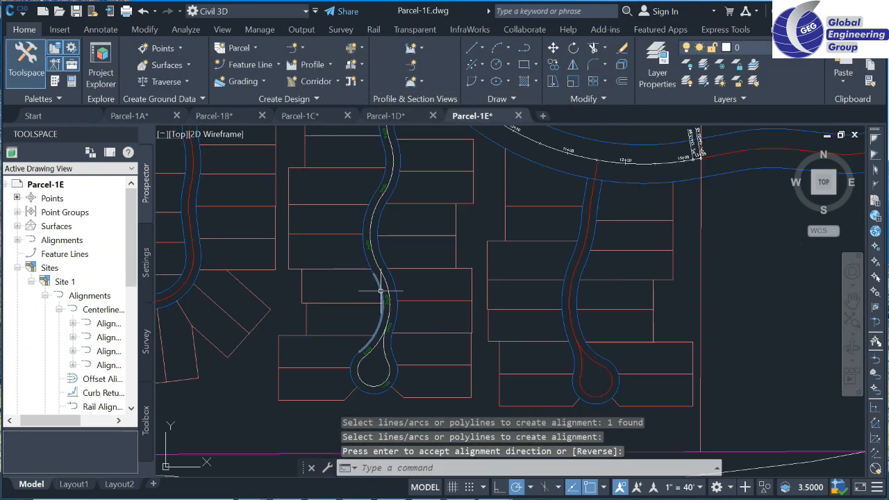
{"action": "scroll", "coordinate": [396, 316], "scroll_direction": "up", "scroll_amount": 2}
{"action": "scroll", "coordinate": [409, 319], "scroll_direction": "down", "scroll_amount": 5}
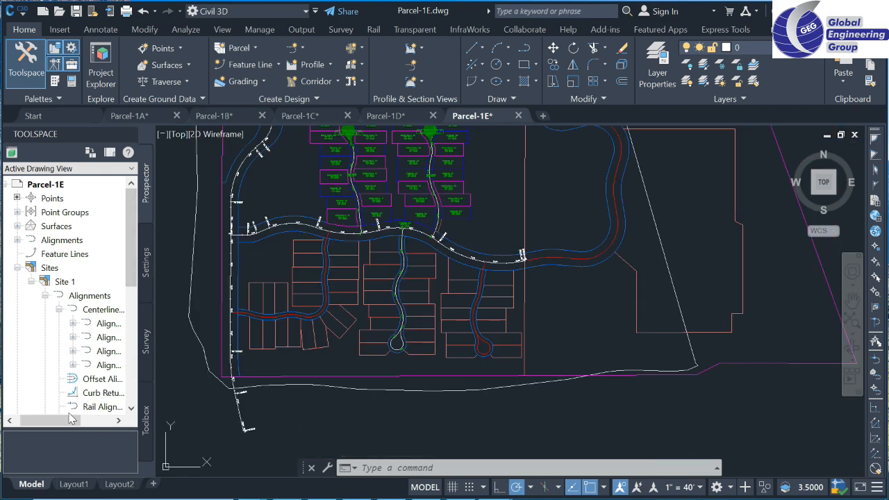
Create an alignment from the L-shaped western road's red centerline polyline, accepting its direction and the same alignment settings
{"action": "left_click_drag", "start_coordinate": [73, 421], "coordinate": [91, 422]}
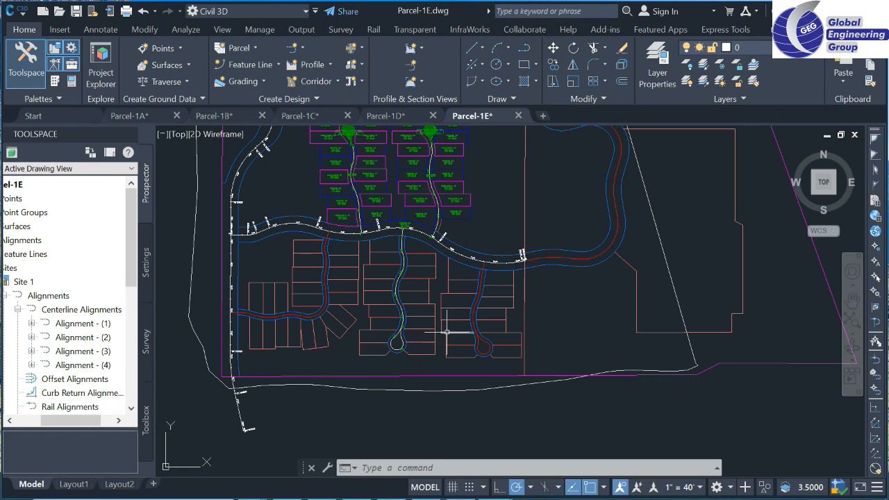
{"action": "scroll", "coordinate": [448, 330], "scroll_direction": "down", "scroll_amount": 2}
{"action": "scroll", "coordinate": [420, 312], "scroll_direction": "up", "scroll_amount": 4}
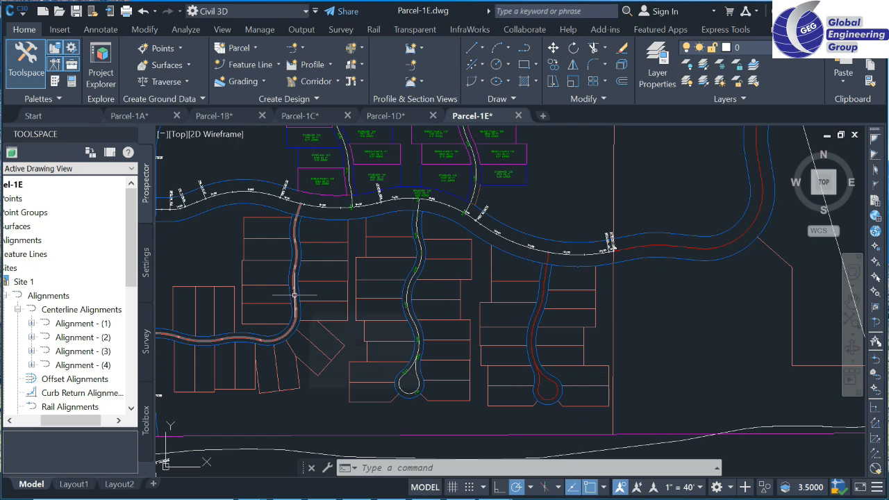
{"action": "scroll", "coordinate": [294, 295], "scroll_direction": "up", "scroll_amount": 5}
{"action": "scroll", "coordinate": [595, 255], "scroll_direction": "down", "scroll_amount": 5}
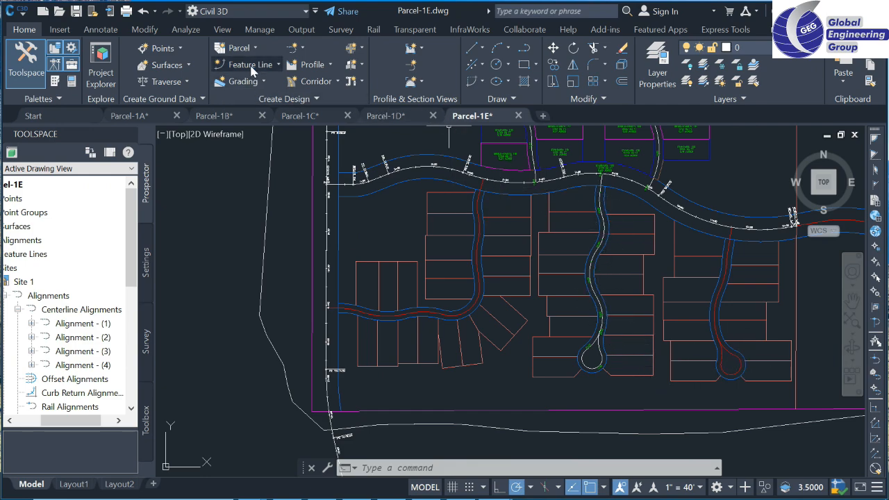
{"action": "left_click", "coordinate": [304, 48]}
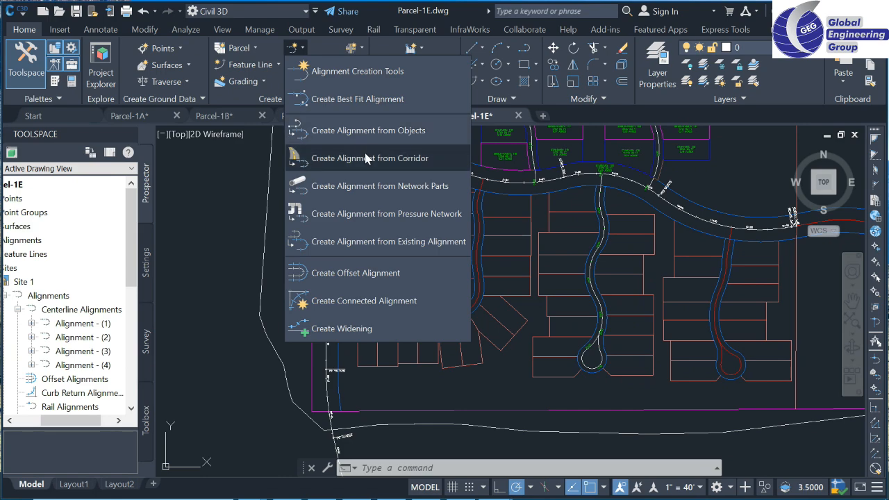
{"action": "left_click", "coordinate": [375, 133]}
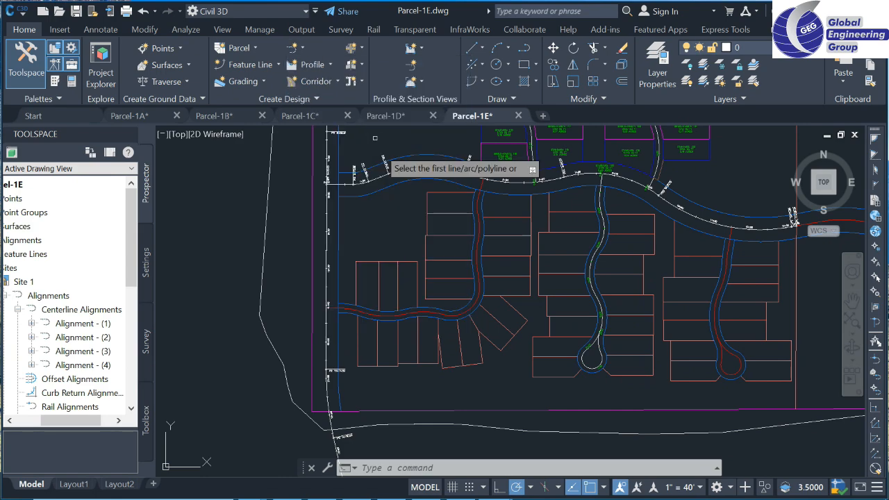
{"action": "left_click", "coordinate": [476, 264]}
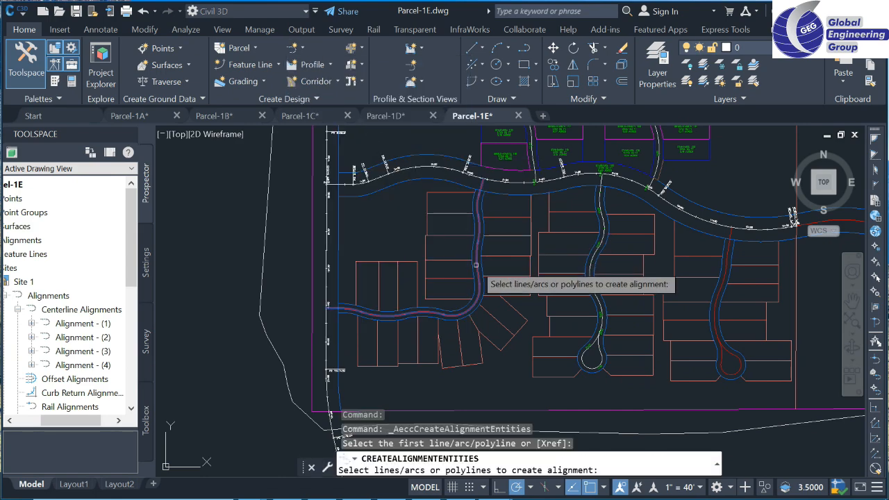
{"action": "left_click", "coordinate": [476, 265]}
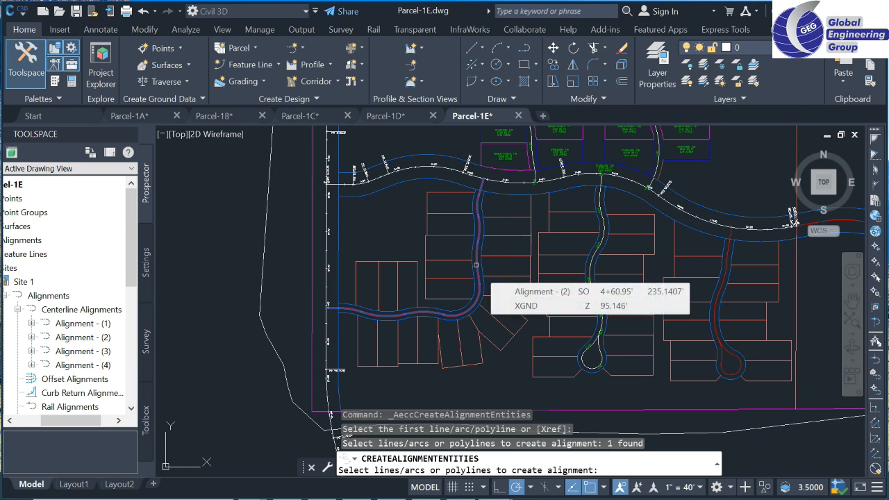
{"action": "key", "text": "Return"}
{"action": "key", "text": "Return"}
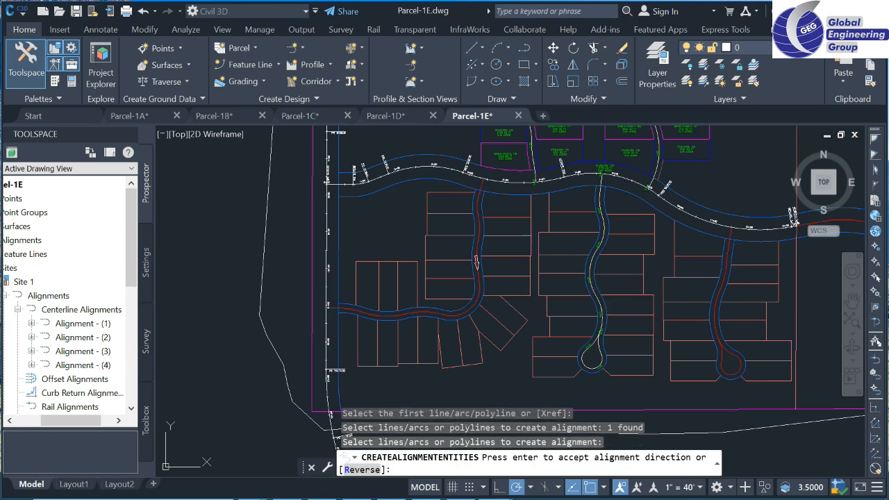
{"action": "key", "text": "Return"}
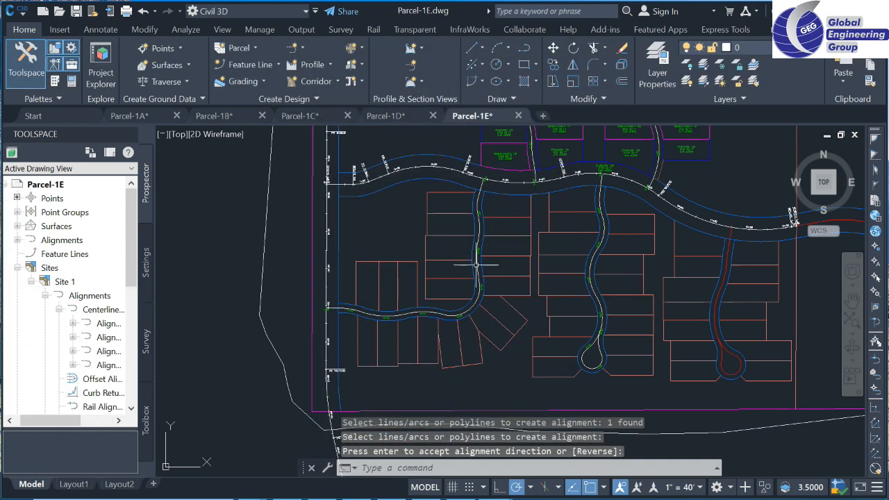
Create a centerline alignment from the eastern cul-de-sac's red road polyline with site None, Standard style and Major & Minor - Parallel labels, accepting its direction
{"action": "scroll", "coordinate": [479, 278], "scroll_direction": "up", "scroll_amount": 3}
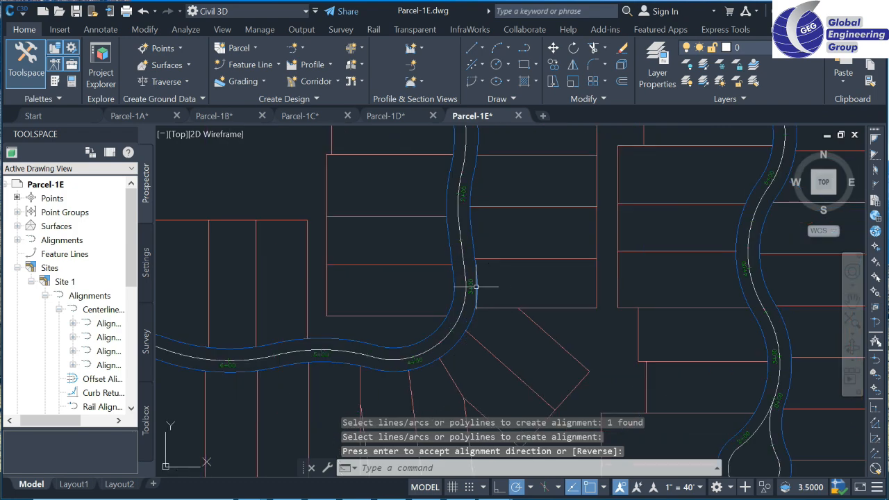
{"action": "scroll", "coordinate": [472, 287], "scroll_direction": "down", "scroll_amount": 3}
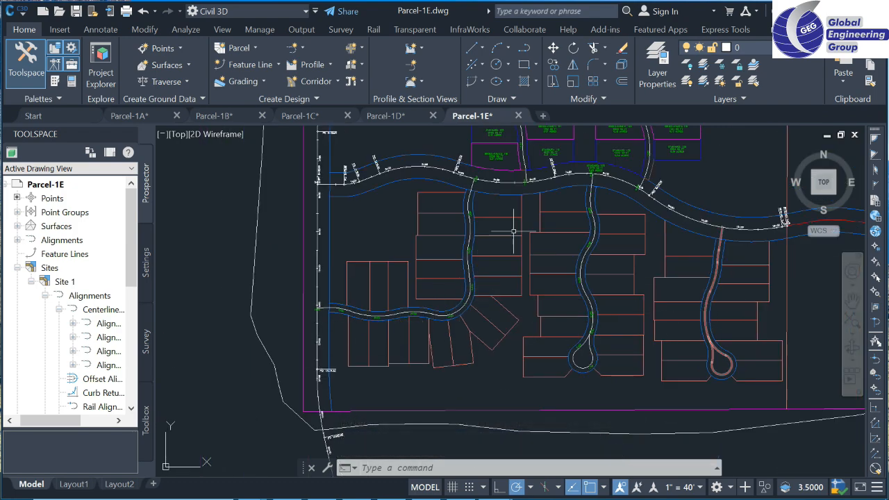
{"action": "left_click", "coordinate": [302, 49]}
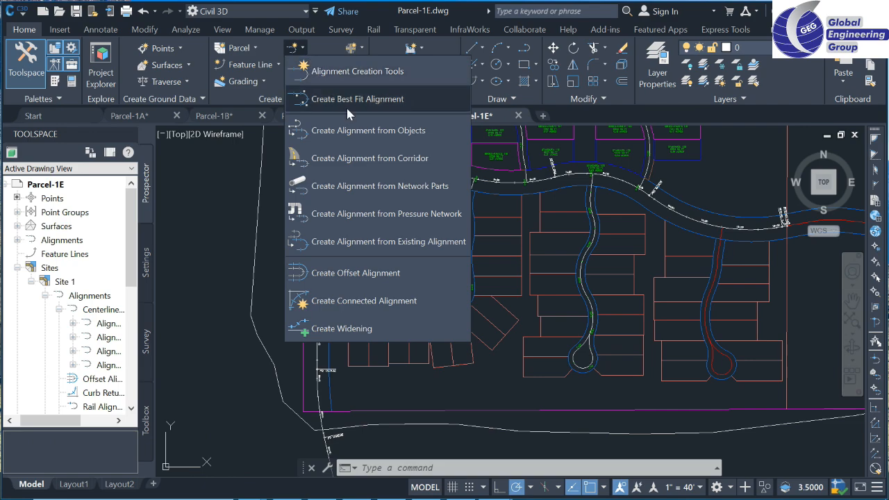
{"action": "left_click", "coordinate": [388, 143]}
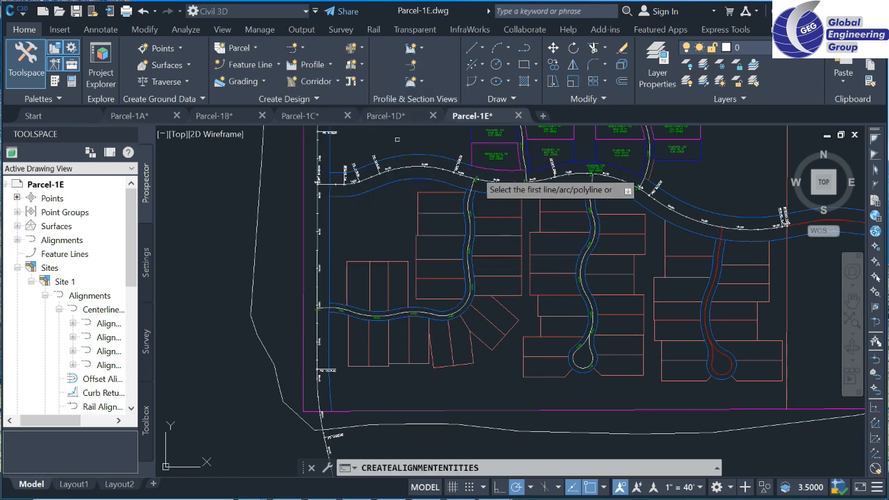
{"action": "left_click", "coordinate": [709, 294]}
{"action": "key", "text": "Return"}
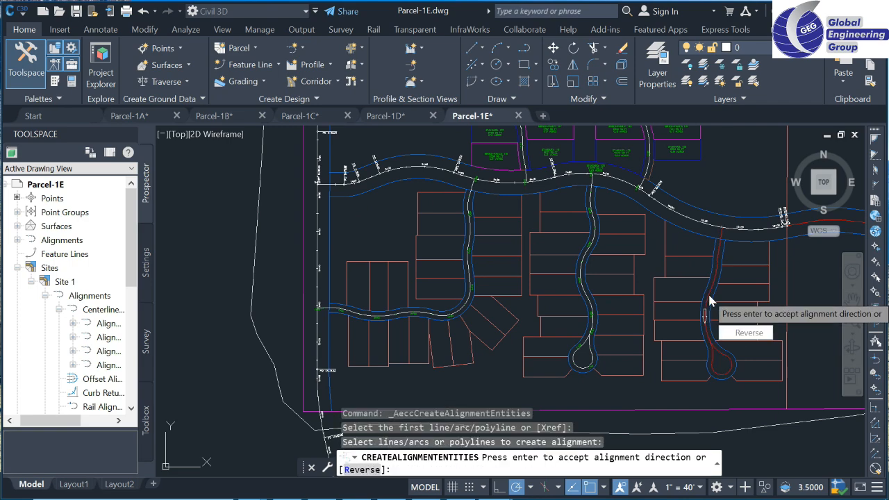
{"action": "key", "text": "Return"}
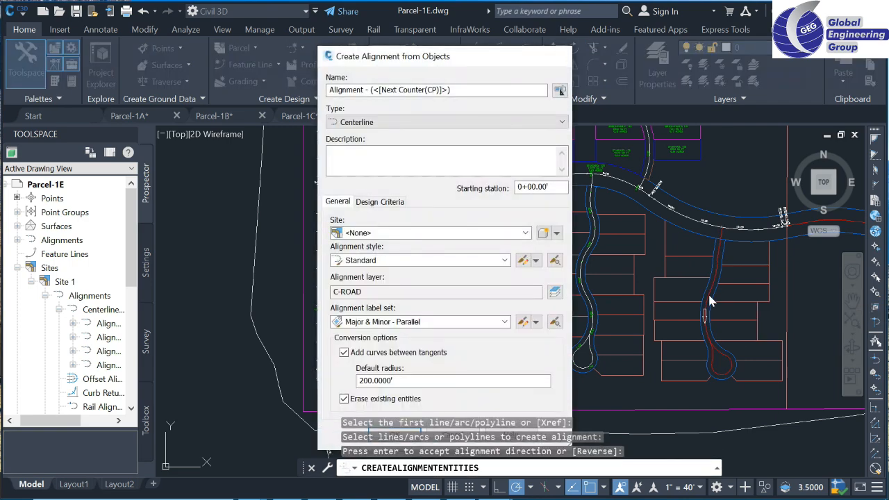
{"action": "key", "text": "Return"}
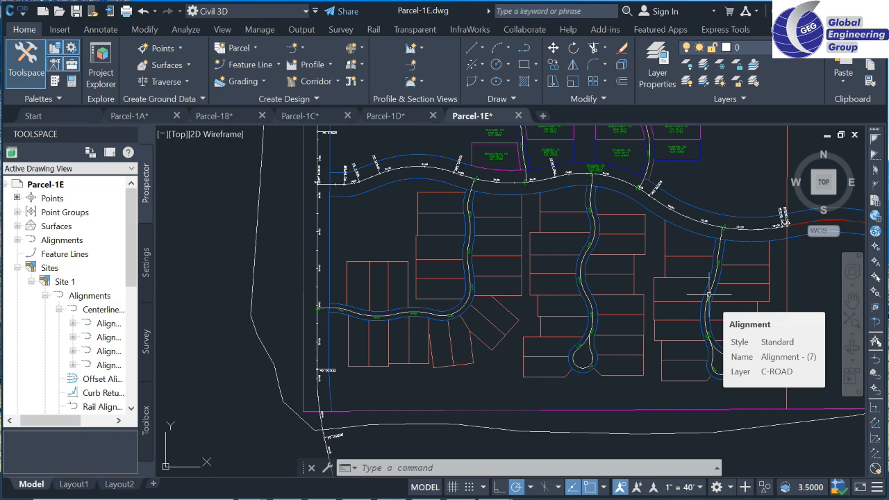
Move Alignment - (4) out of Site 1 to the destination site None
{"action": "scroll", "coordinate": [437, 201], "scroll_direction": "down", "scroll_amount": 4}
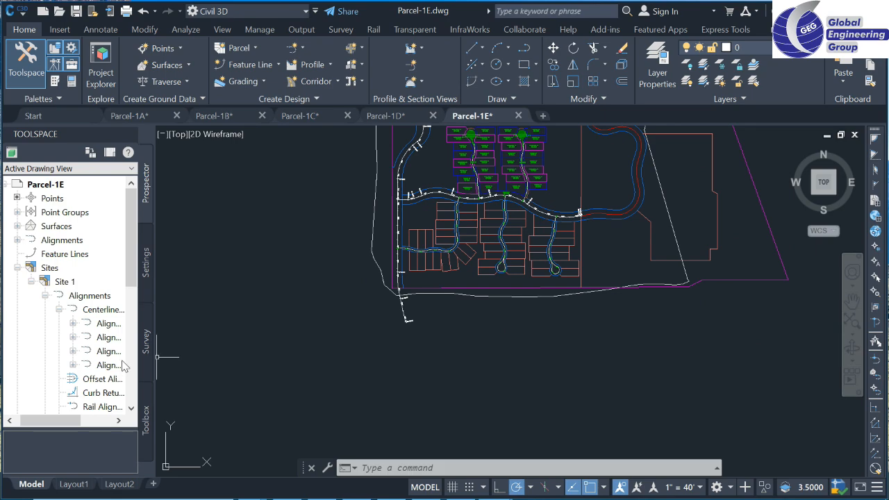
{"action": "scroll", "coordinate": [434, 259], "scroll_direction": "down", "scroll_amount": 2}
{"action": "scroll", "coordinate": [525, 229], "scroll_direction": "up", "scroll_amount": 5}
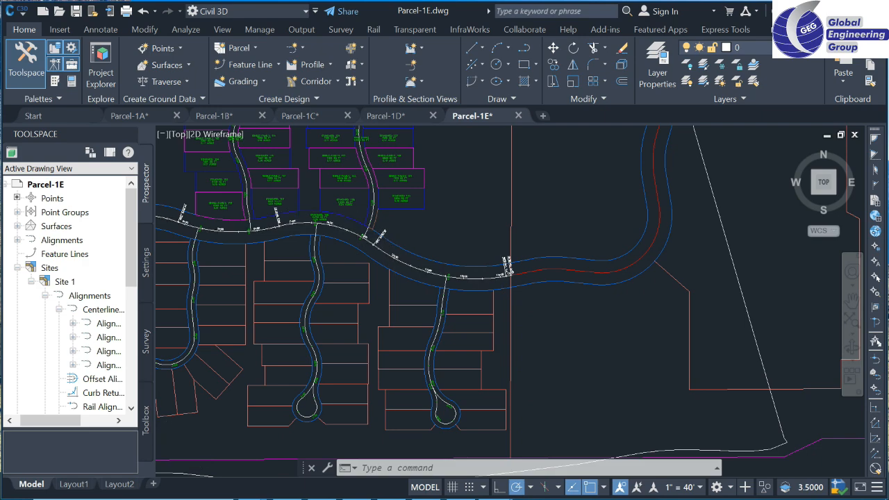
{"action": "scroll", "coordinate": [359, 233], "scroll_direction": "down", "scroll_amount": 4}
{"action": "left_click", "coordinate": [341, 285]}
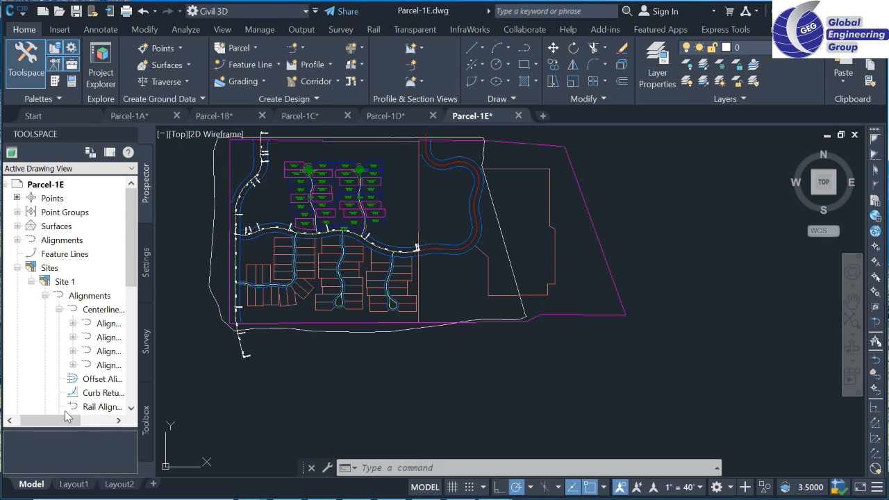
{"action": "left_click_drag", "start_coordinate": [68, 415], "coordinate": [87, 417]}
{"action": "left_click", "coordinate": [28, 365]}
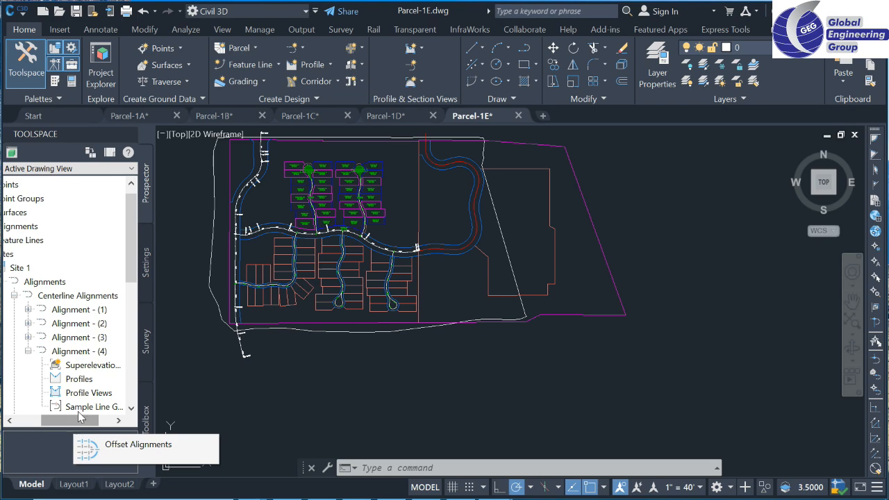
{"action": "right_click", "coordinate": [81, 352]}
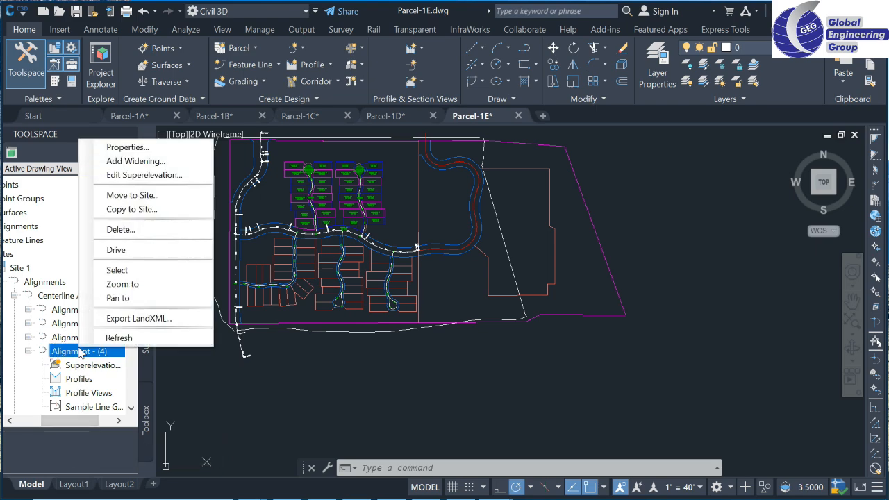
{"action": "left_click", "coordinate": [132, 195]}
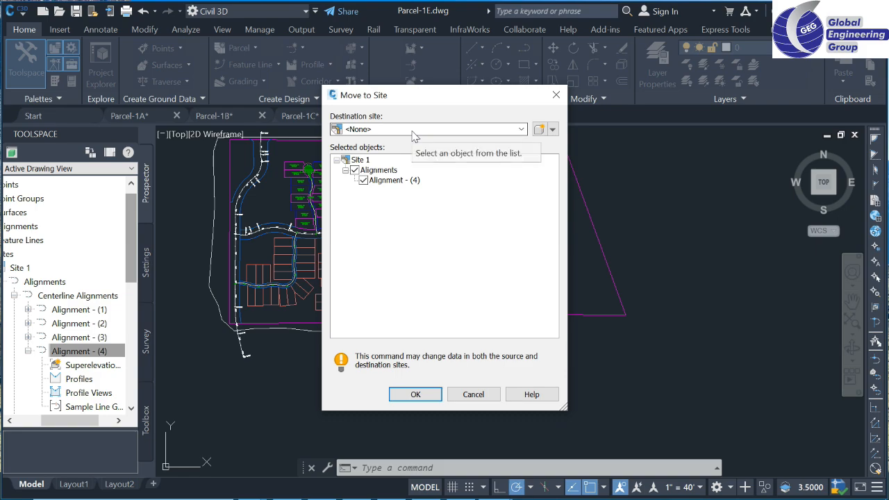
{"action": "left_click", "coordinate": [415, 394]}
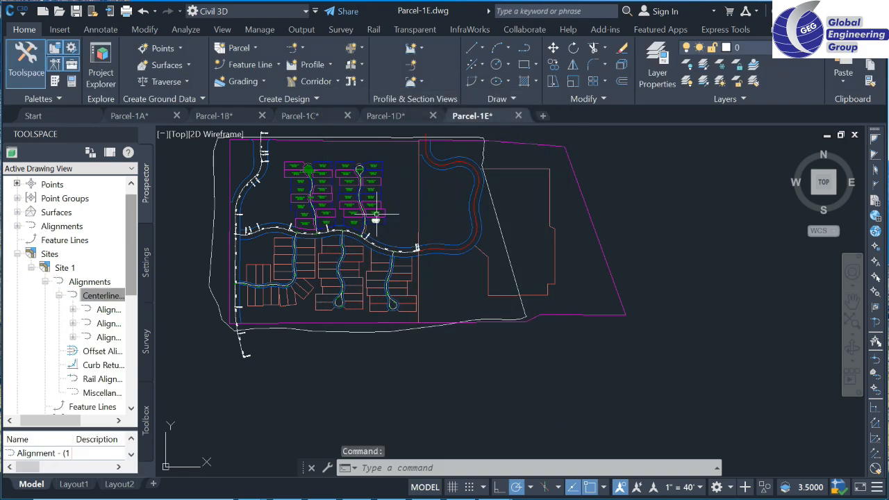
Inspect the parcels around the northern cul-de-sacs, collapse Site 1 and list the centerline alignments that belong to no site
{"action": "scroll", "coordinate": [365, 183], "scroll_direction": "up", "scroll_amount": 6}
{"action": "scroll", "coordinate": [362, 242], "scroll_direction": "down", "scroll_amount": 5}
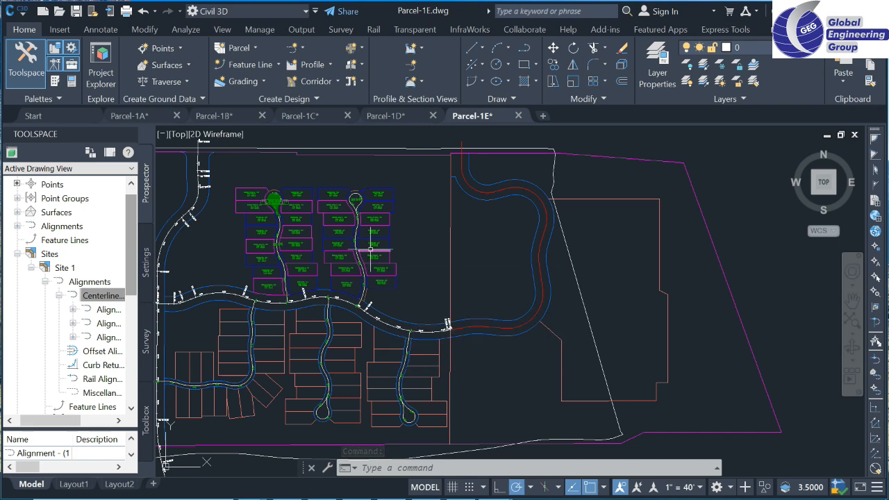
{"action": "scroll", "coordinate": [271, 207], "scroll_direction": "up", "scroll_amount": 4}
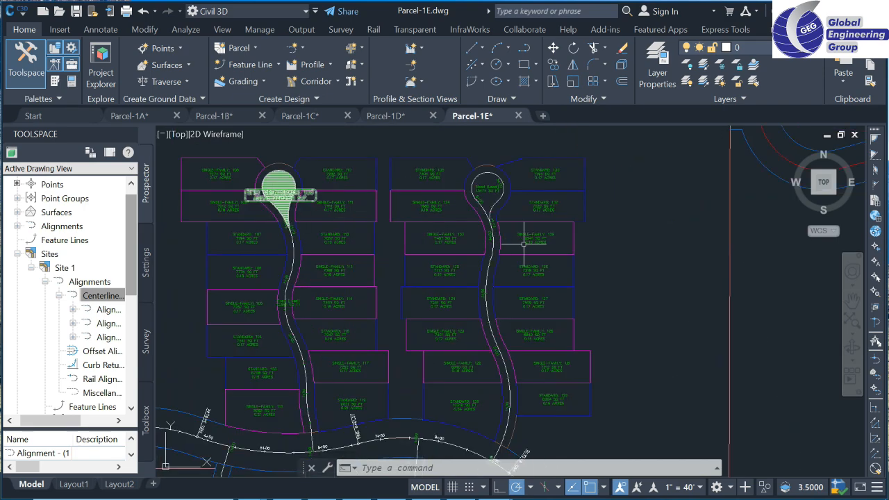
{"action": "mouse_move", "coordinate": [541, 247]}
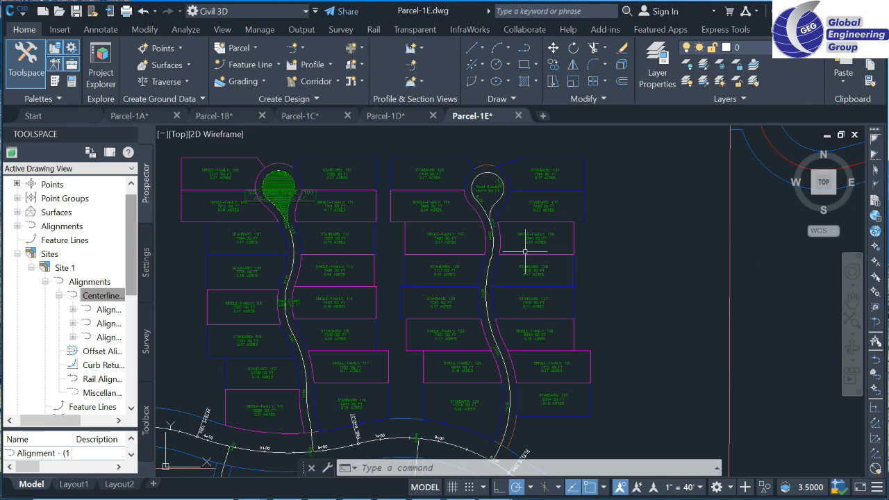
{"action": "left_click", "coordinate": [47, 282]}
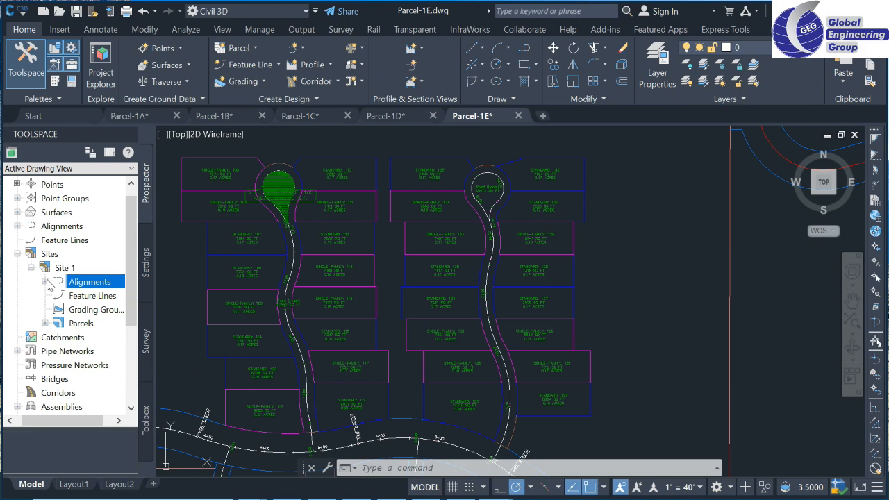
{"action": "scroll", "coordinate": [50, 285], "scroll_direction": "down", "scroll_amount": 1}
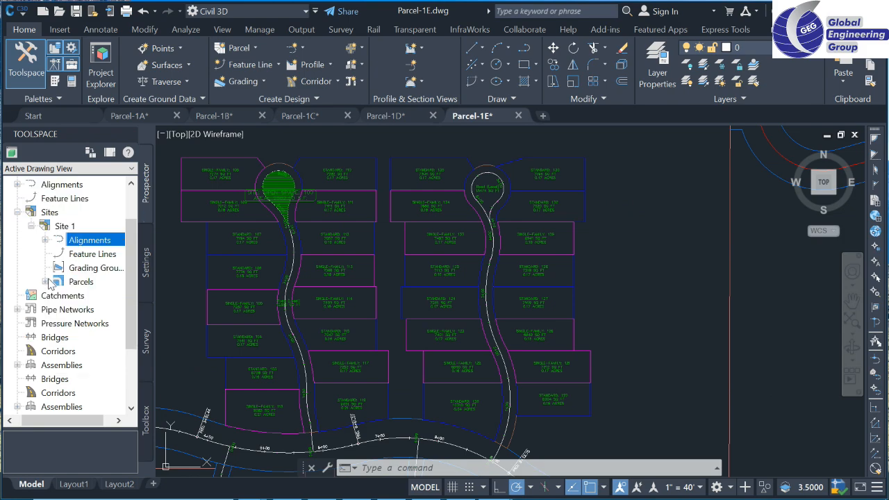
{"action": "left_click", "coordinate": [32, 227]}
{"action": "scroll", "coordinate": [51, 270], "scroll_direction": "up", "scroll_amount": 2}
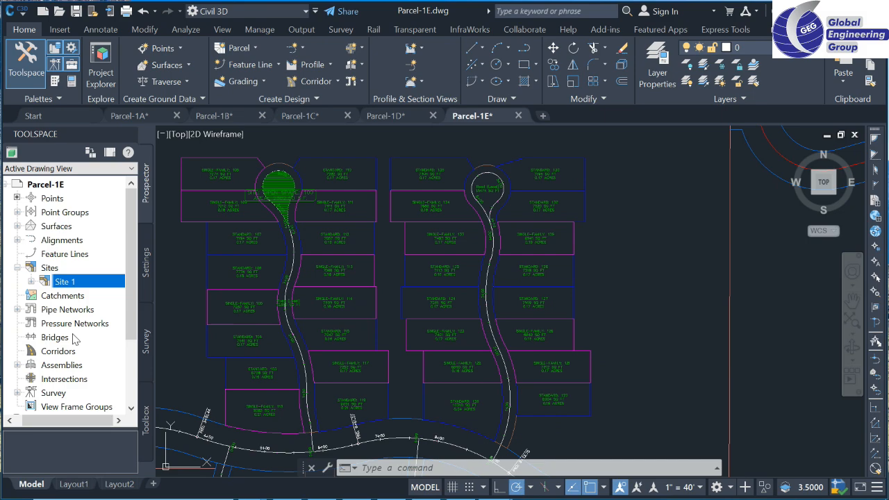
{"action": "left_click", "coordinate": [17, 239]}
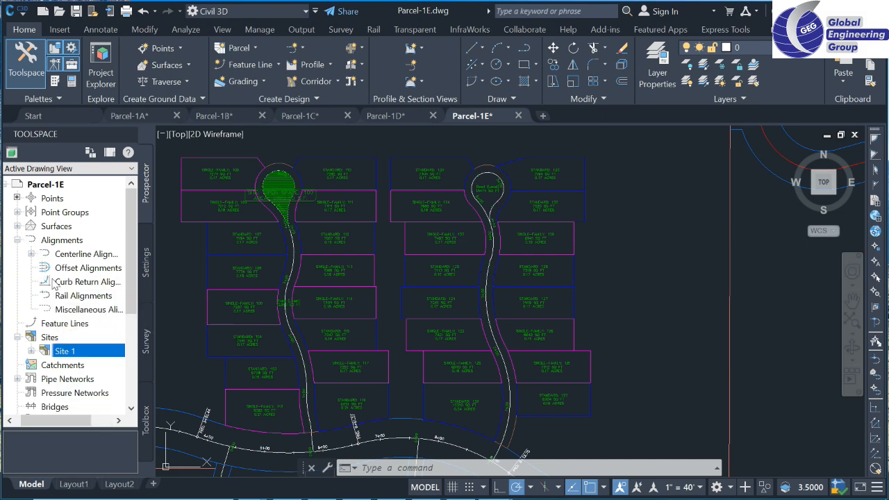
{"action": "left_click", "coordinate": [32, 255]}
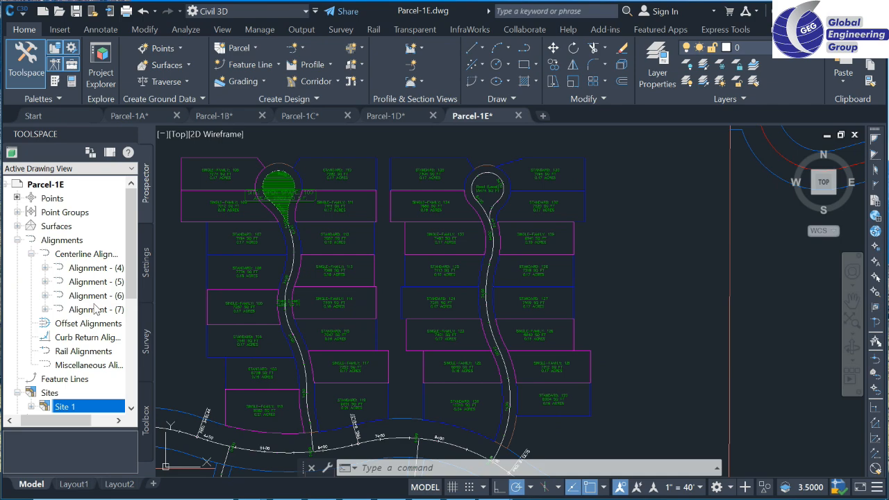
Zoom the drawing to Alignment - (4) from the list of centerline alignments outside the site
{"action": "mouse_move", "coordinate": [95, 309]}
{"action": "right_click", "coordinate": [89, 273]}
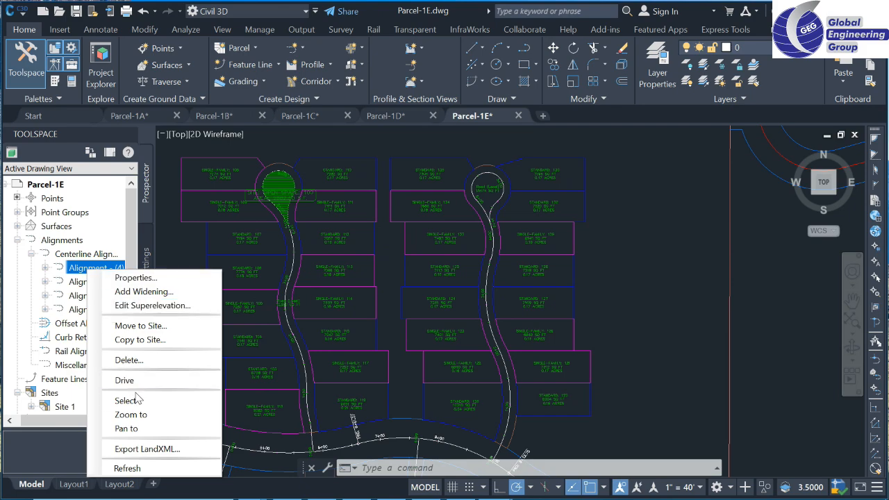
{"action": "left_click", "coordinate": [141, 415]}
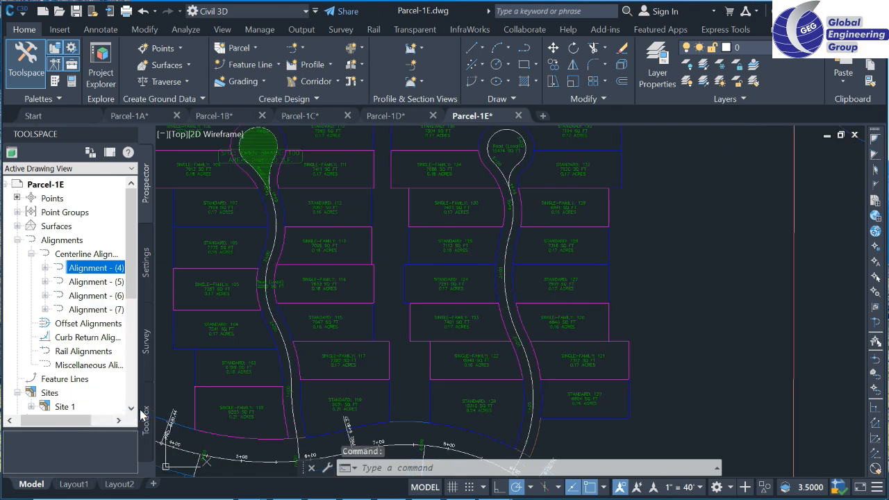
{"action": "right_click", "coordinate": [103, 277]}
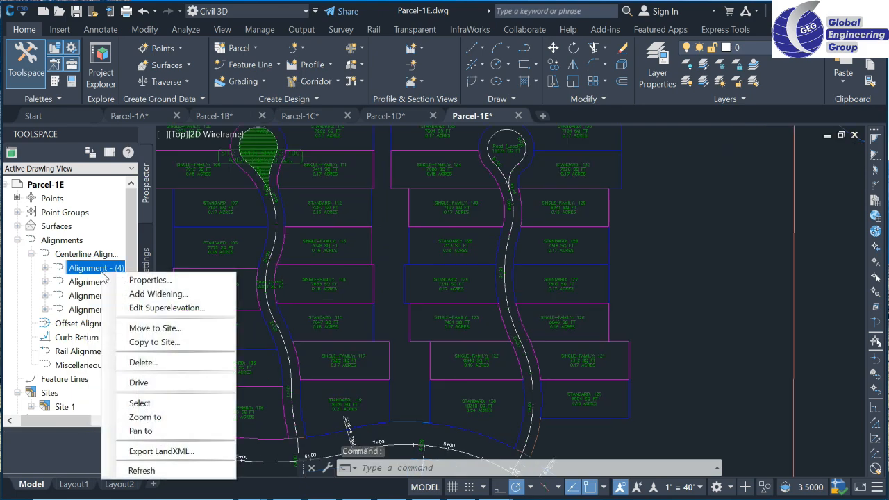
{"action": "left_click", "coordinate": [166, 331]}
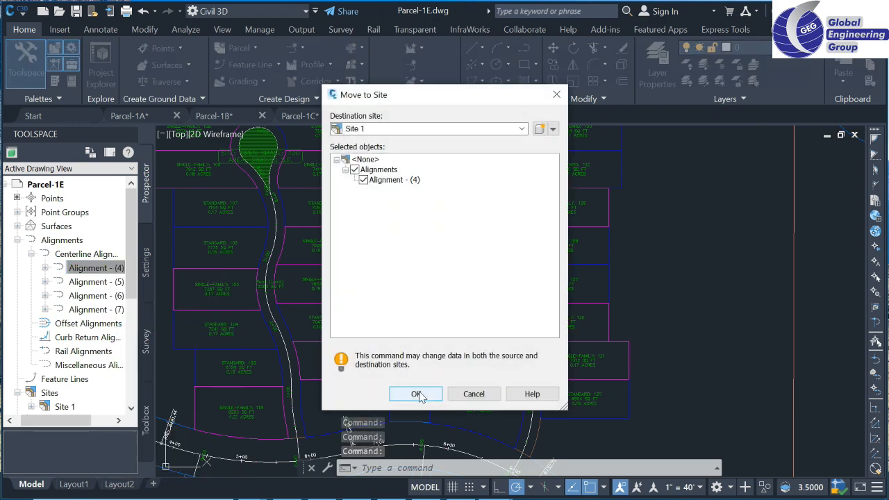
{"action": "left_click", "coordinate": [521, 129]}
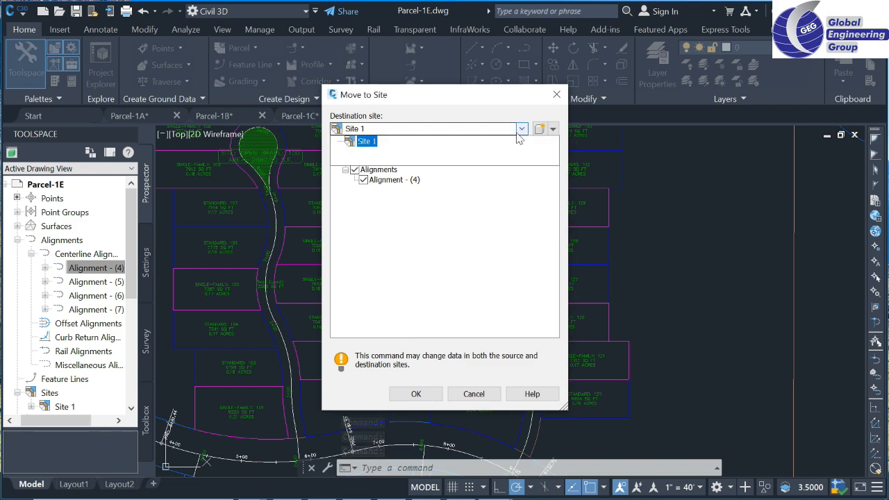
{"action": "left_click", "coordinate": [521, 130]}
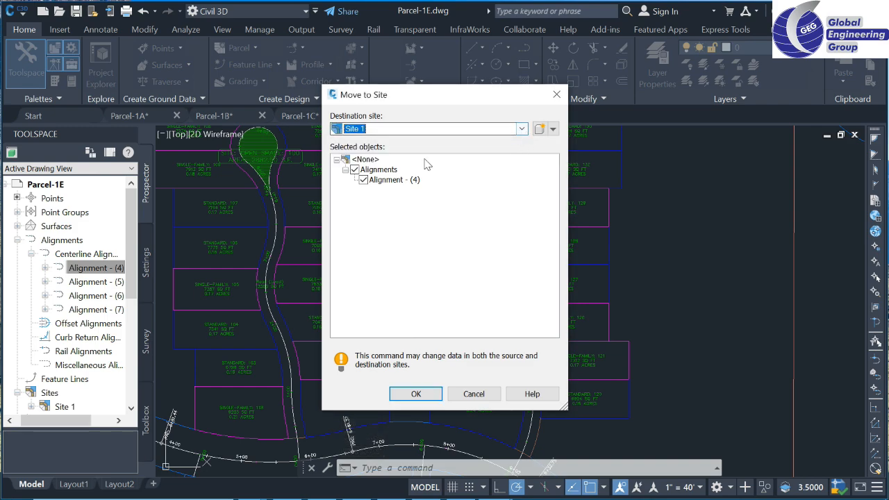
{"action": "left_click", "coordinate": [366, 161]}
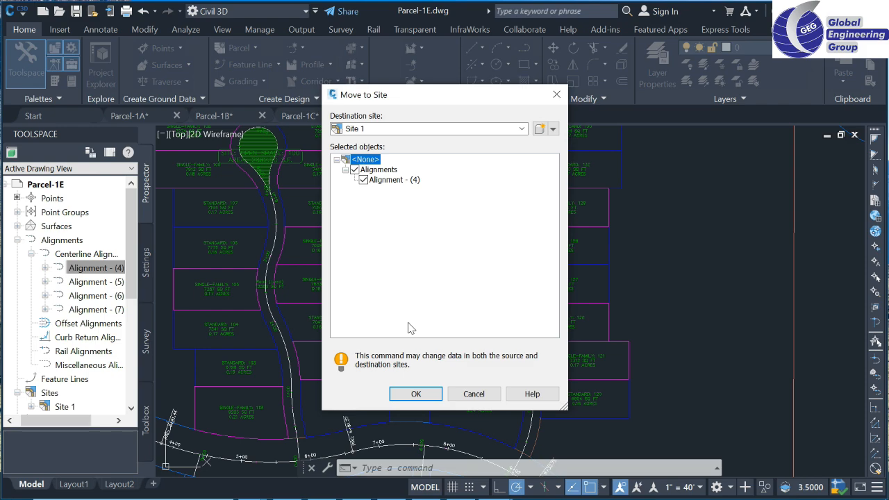
{"action": "left_click", "coordinate": [557, 94]}
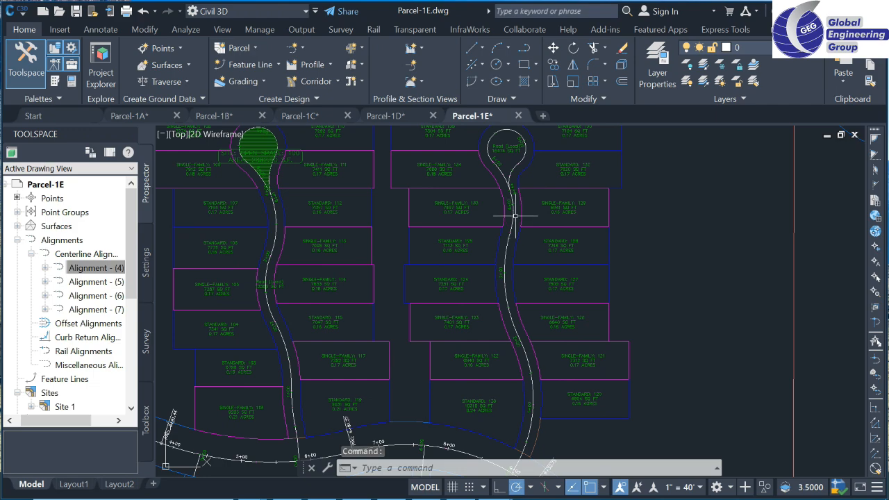
Zoom the drawing to Alignment - (5), Alignment - (6) and Alignment - (7) in turn to locate each centerline
{"action": "left_click", "coordinate": [89, 282]}
{"action": "right_click", "coordinate": [89, 282]}
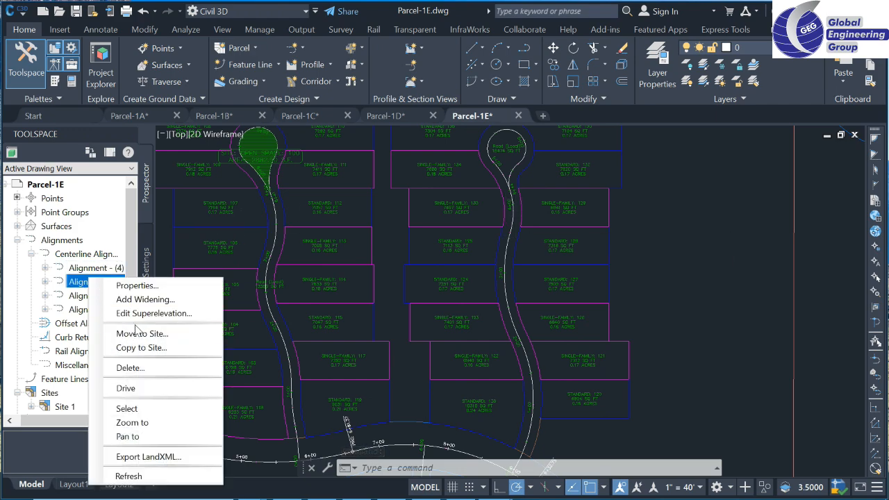
{"action": "left_click", "coordinate": [159, 422]}
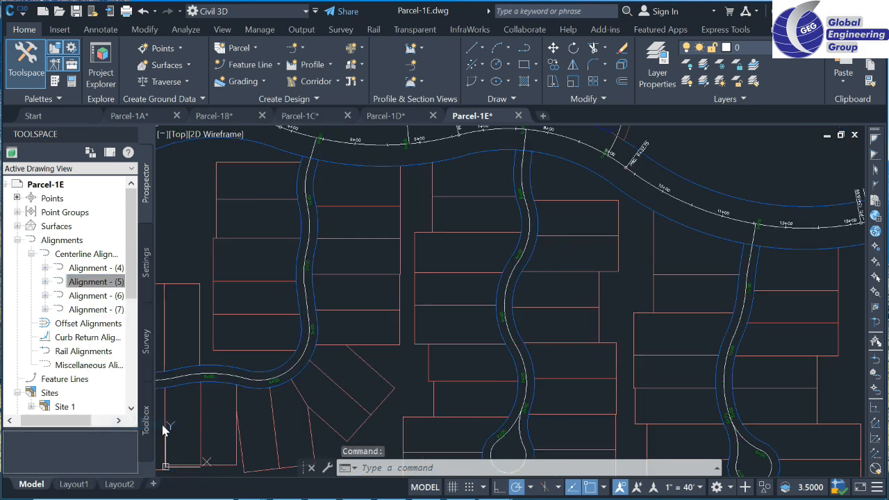
{"action": "left_click", "coordinate": [97, 296]}
{"action": "right_click", "coordinate": [110, 299]}
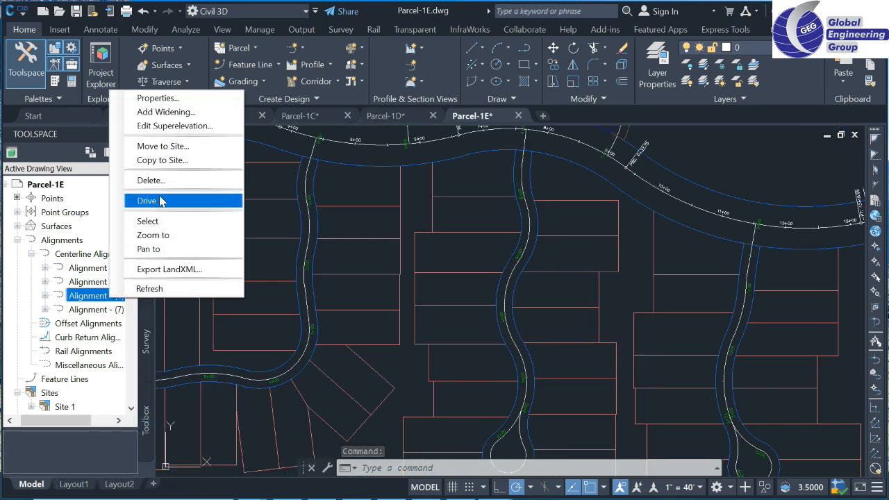
{"action": "left_click", "coordinate": [159, 235]}
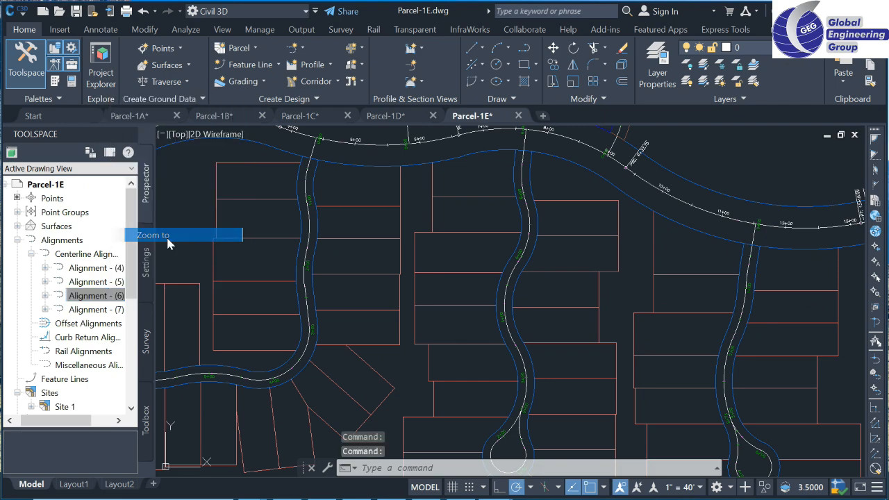
{"action": "left_click", "coordinate": [92, 312]}
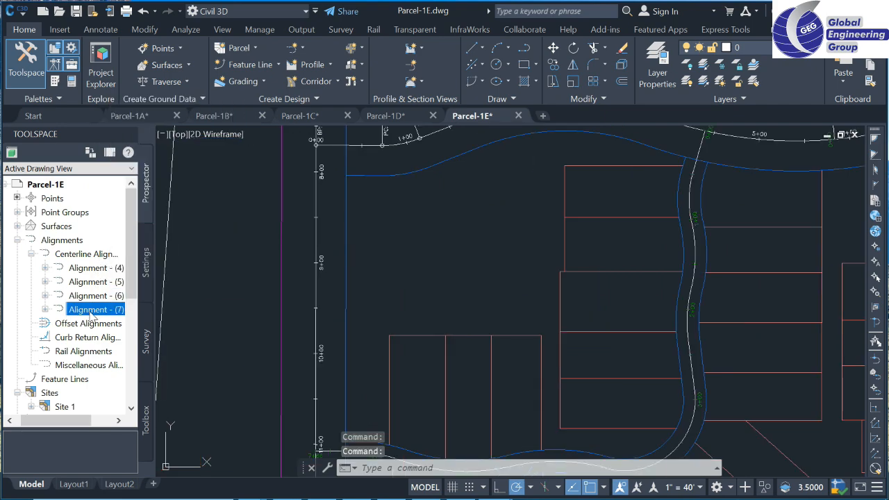
{"action": "right_click", "coordinate": [91, 312]}
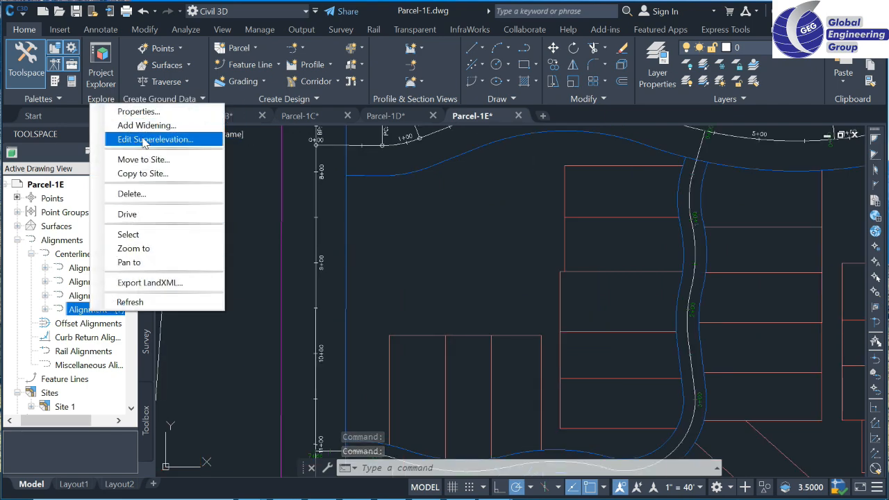
{"action": "left_click", "coordinate": [166, 249]}
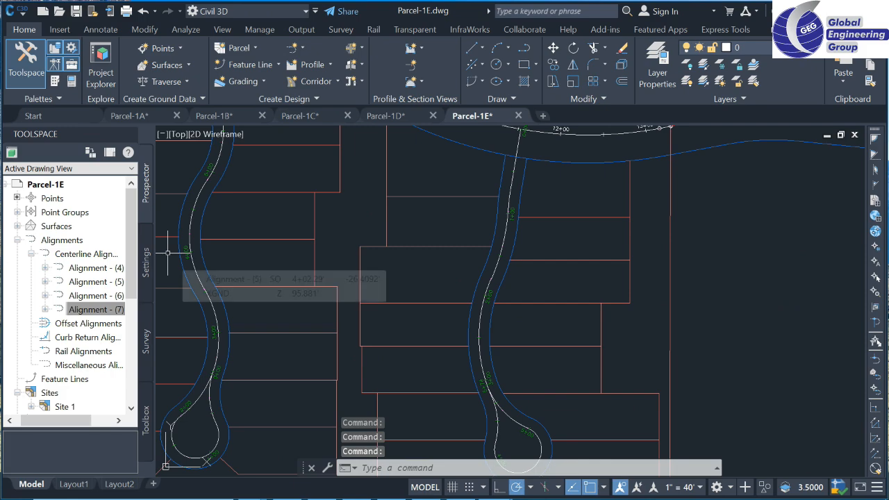
Zoom back to Alignment - (4) and examine where it meets the open space parcel at the northwestern cul-de-sac
{"action": "right_click", "coordinate": [111, 270]}
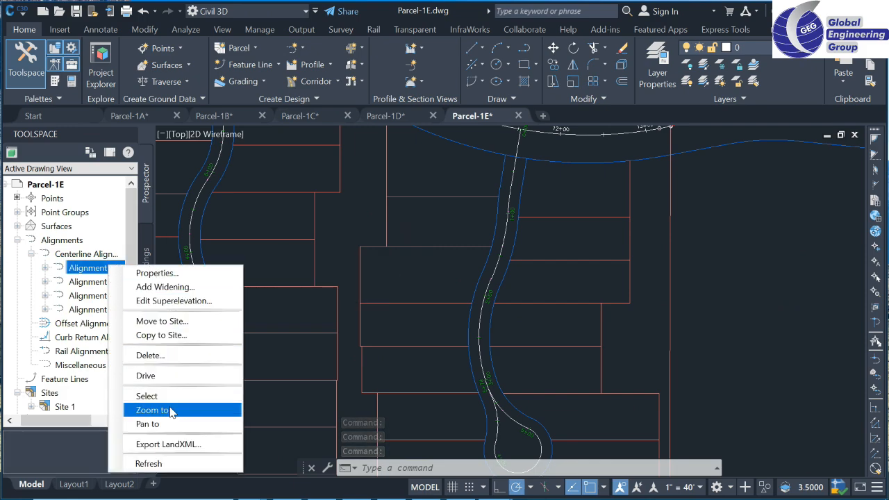
{"action": "left_click", "coordinate": [171, 410]}
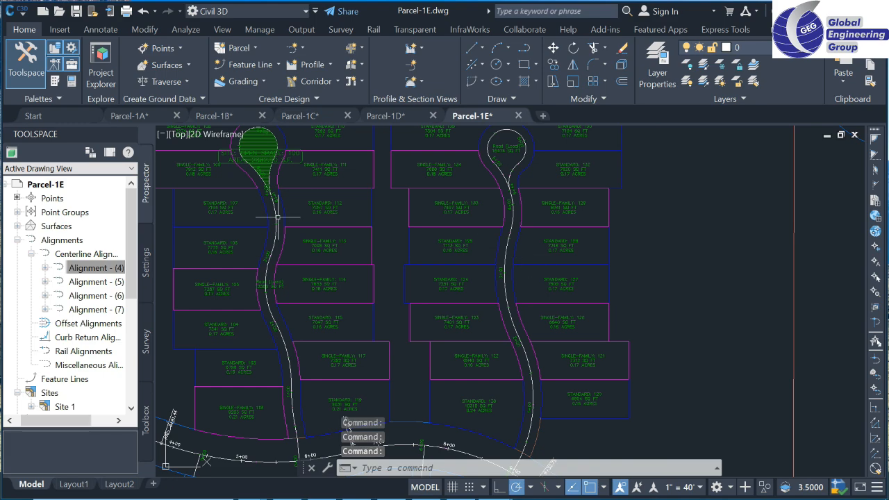
{"action": "scroll", "coordinate": [255, 190], "scroll_direction": "down", "scroll_amount": 2}
{"action": "scroll", "coordinate": [257, 173], "scroll_direction": "up", "scroll_amount": 6}
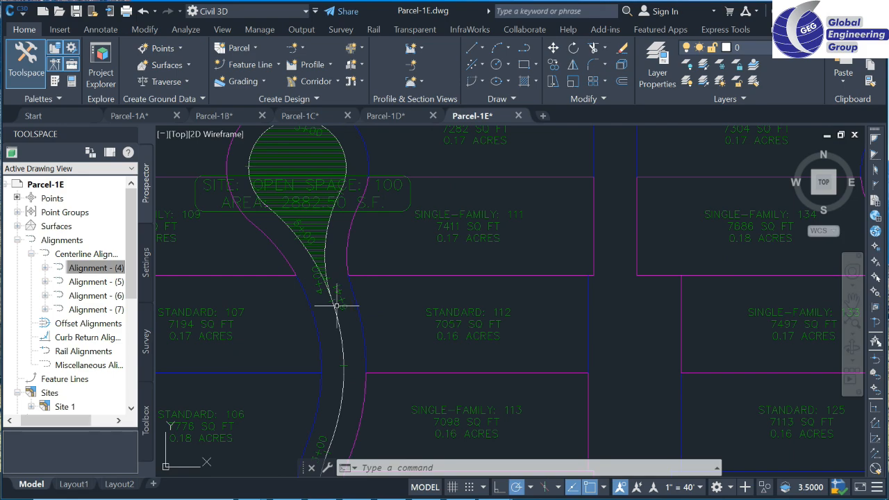
Look through the drawing's object tree beyond the centerline alignments and bring both northern cul-de-sacs into view
{"action": "left_click", "coordinate": [96, 267]}
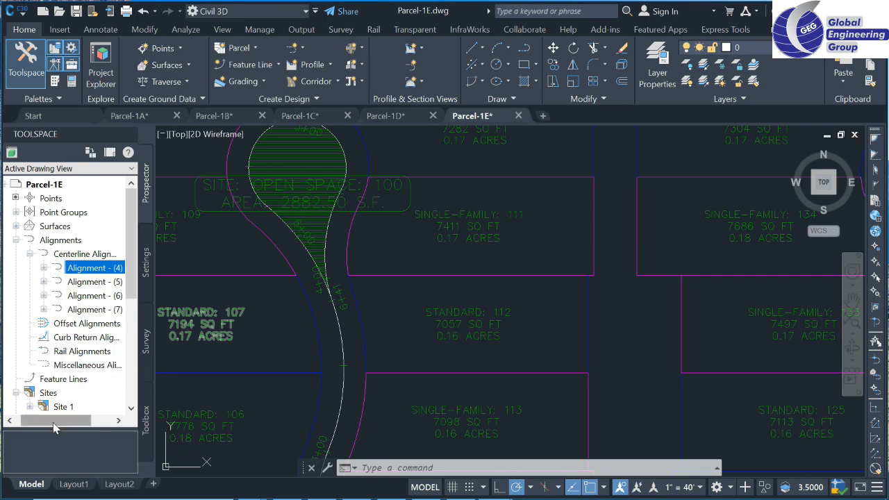
{"action": "left_click_drag", "start_coordinate": [54, 423], "coordinate": [76, 422]}
{"action": "scroll", "coordinate": [83, 382], "scroll_direction": "down", "scroll_amount": 4}
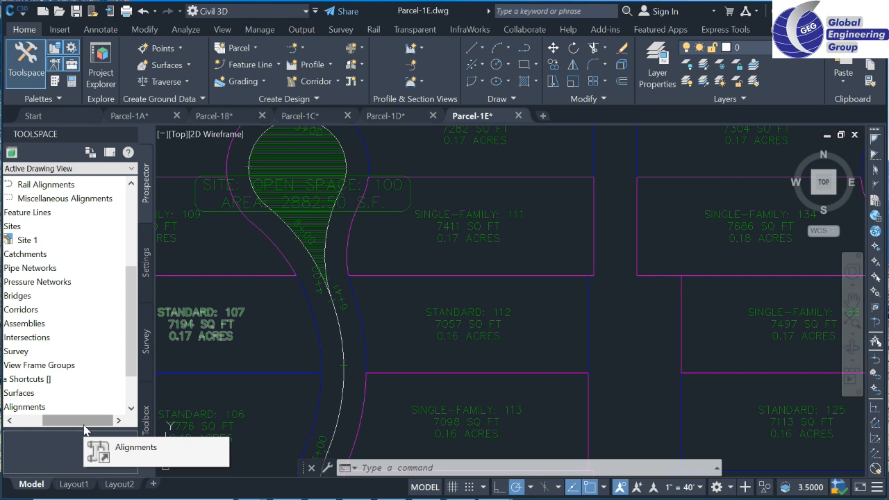
{"action": "scroll", "coordinate": [356, 327], "scroll_direction": "down", "scroll_amount": 4}
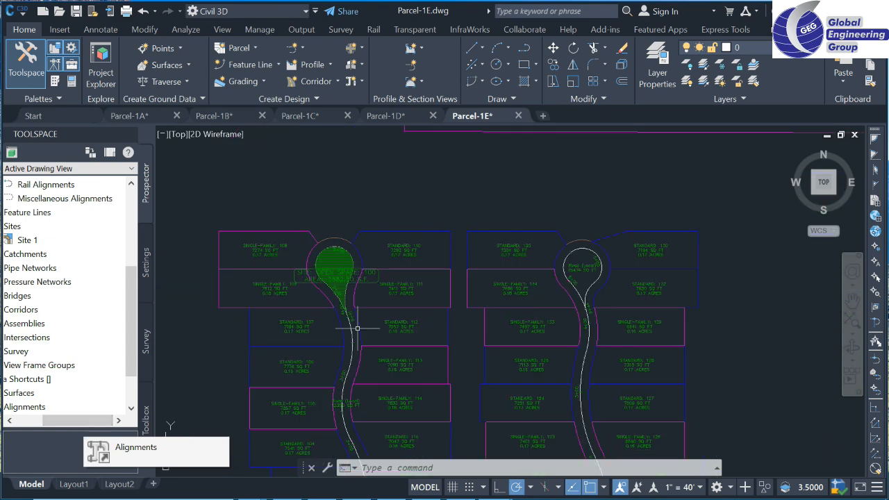